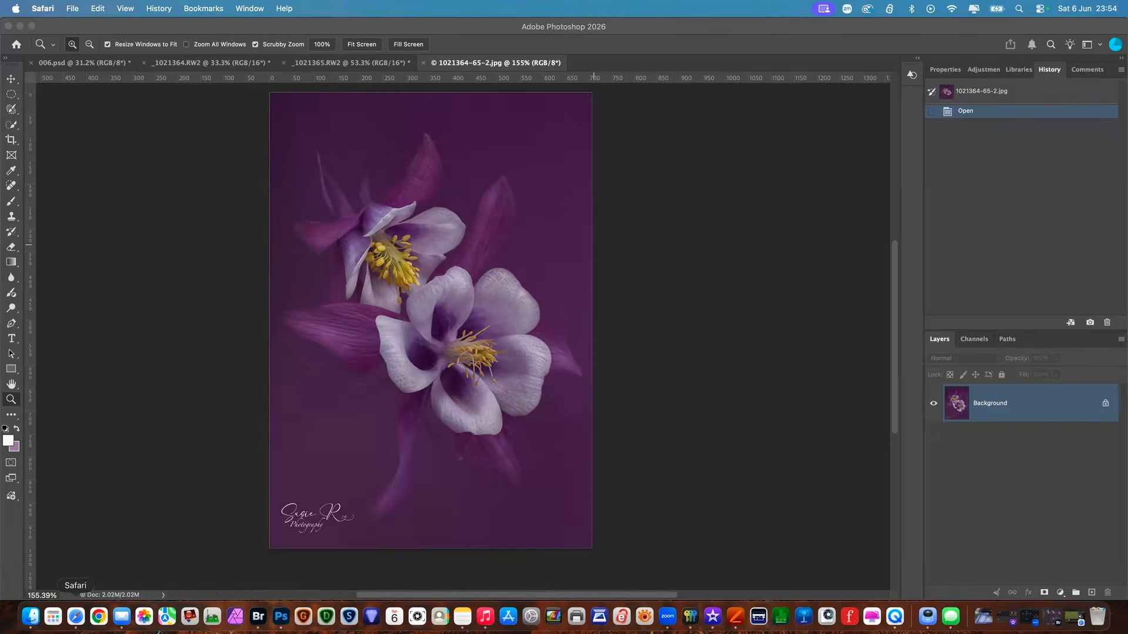
- Show the transcript of the YouTube video "How to create a composite image" in Safari, and minimise the browser window
left_click(75, 616)
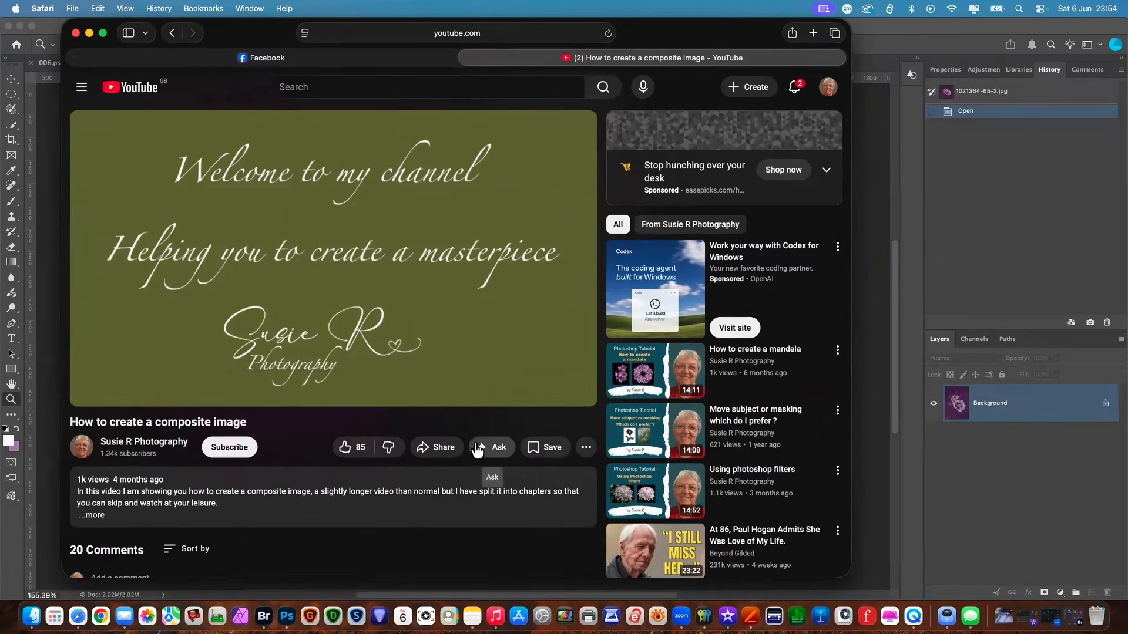
scroll(478, 449, "down", 2)
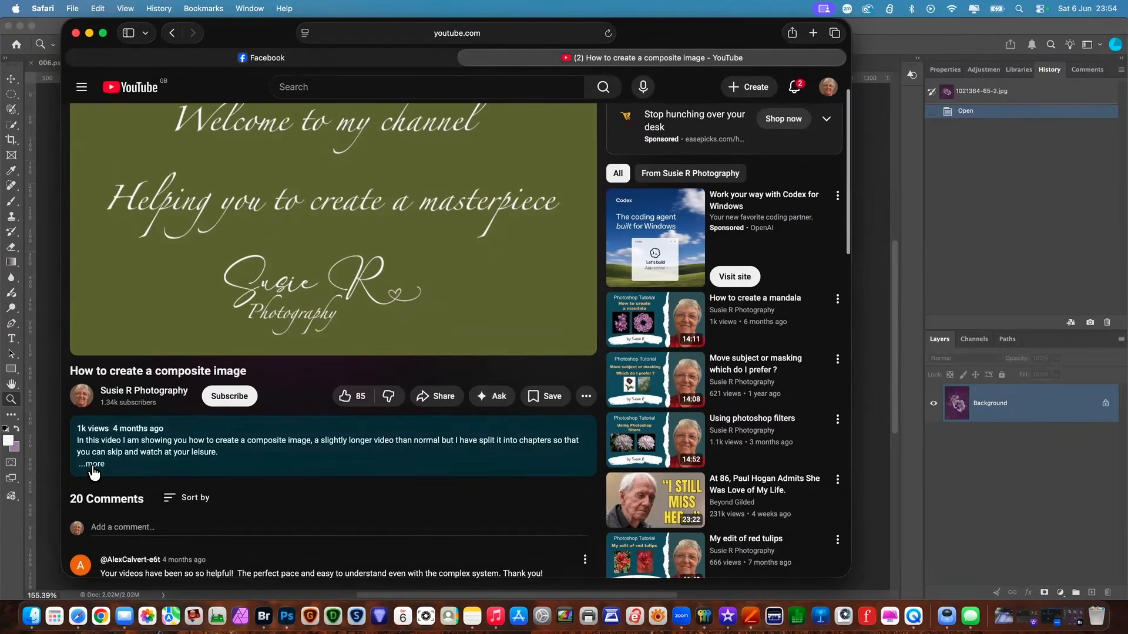
left_click(93, 466)
scroll(235, 490, "down", 5)
scroll(235, 491, "down", 8)
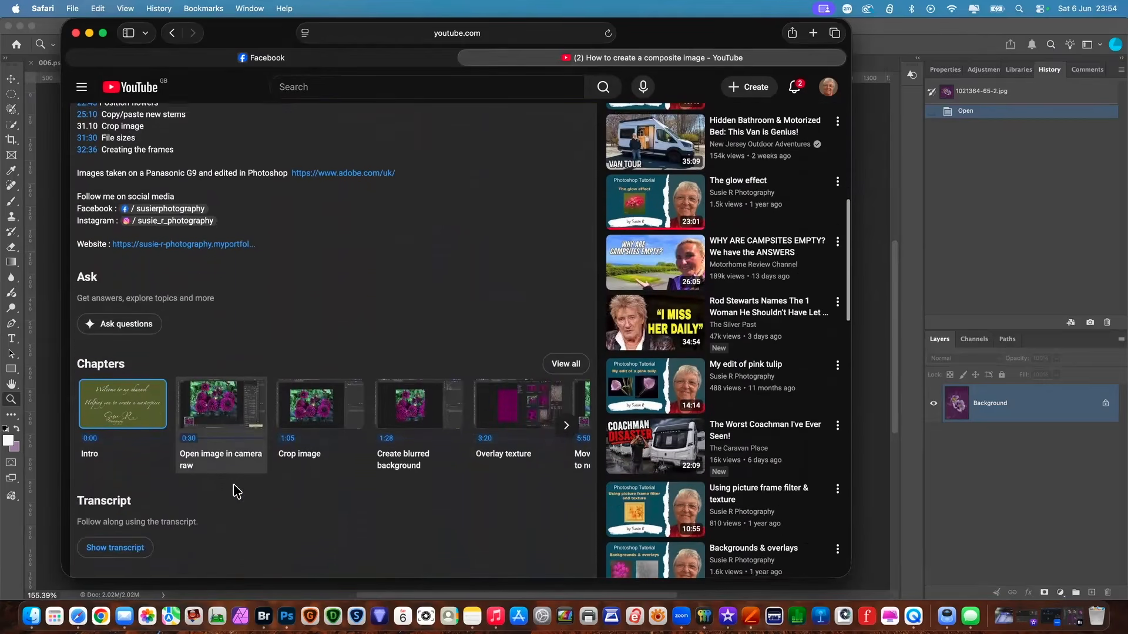
scroll(205, 489, "down", 2)
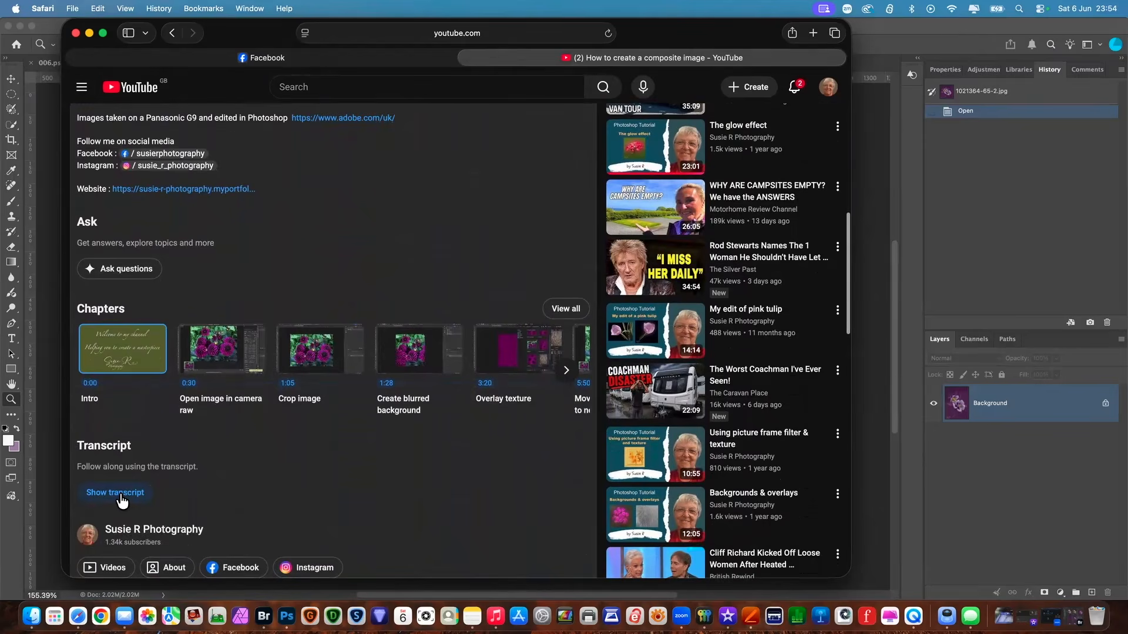
left_click(121, 495)
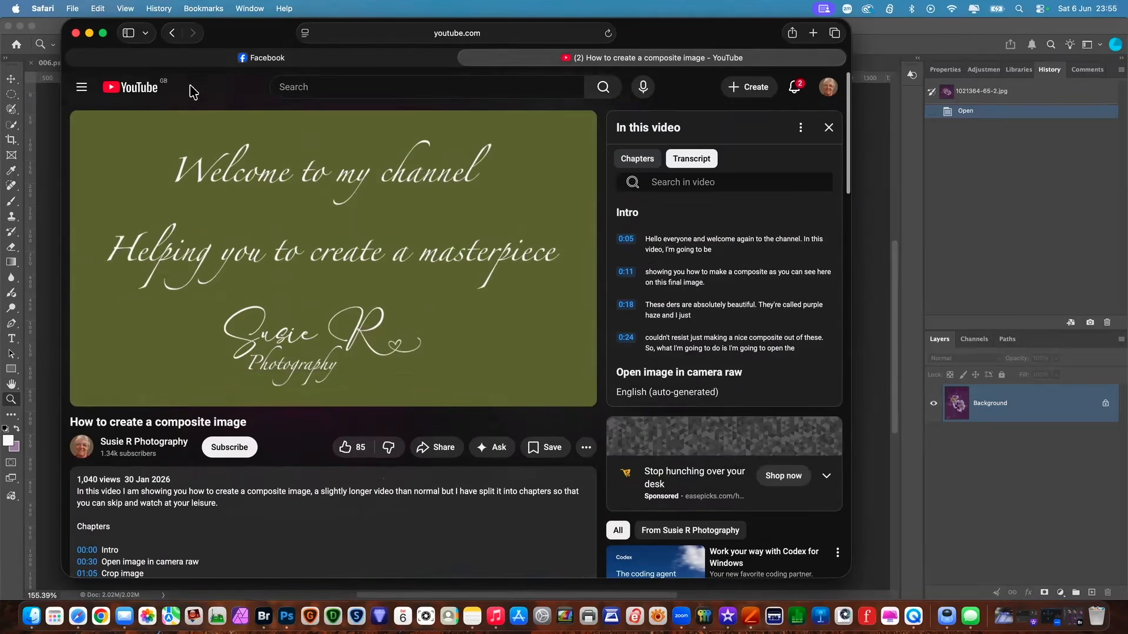
left_click(89, 34)
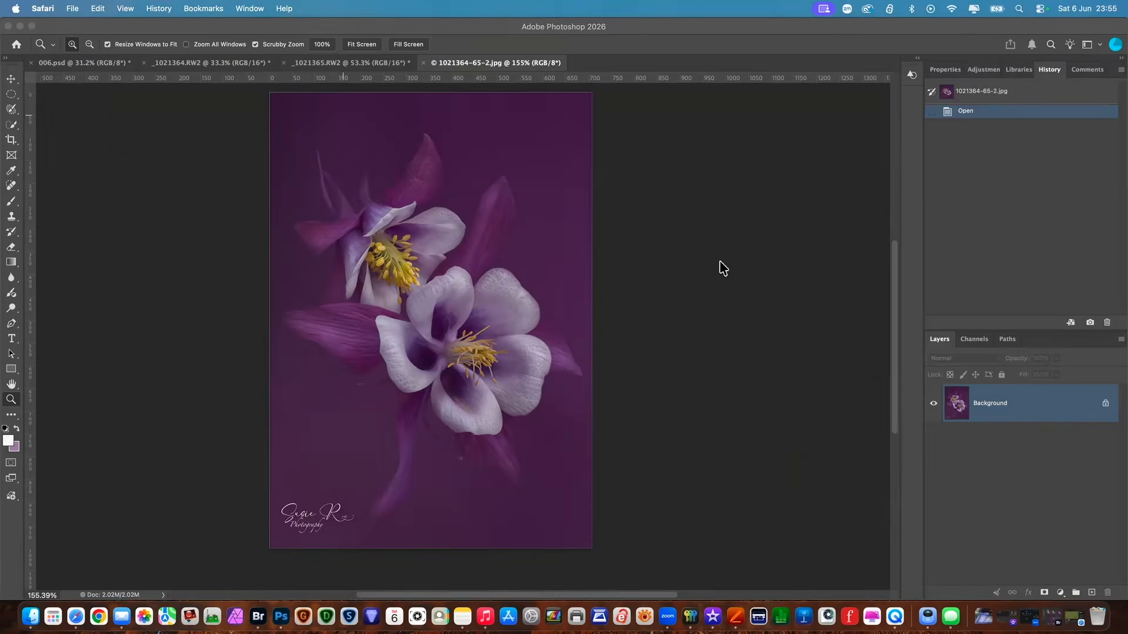
- Compare the flowers in the two source photos _1021364.RW2 and _1021365.RW2
left_click(199, 66)
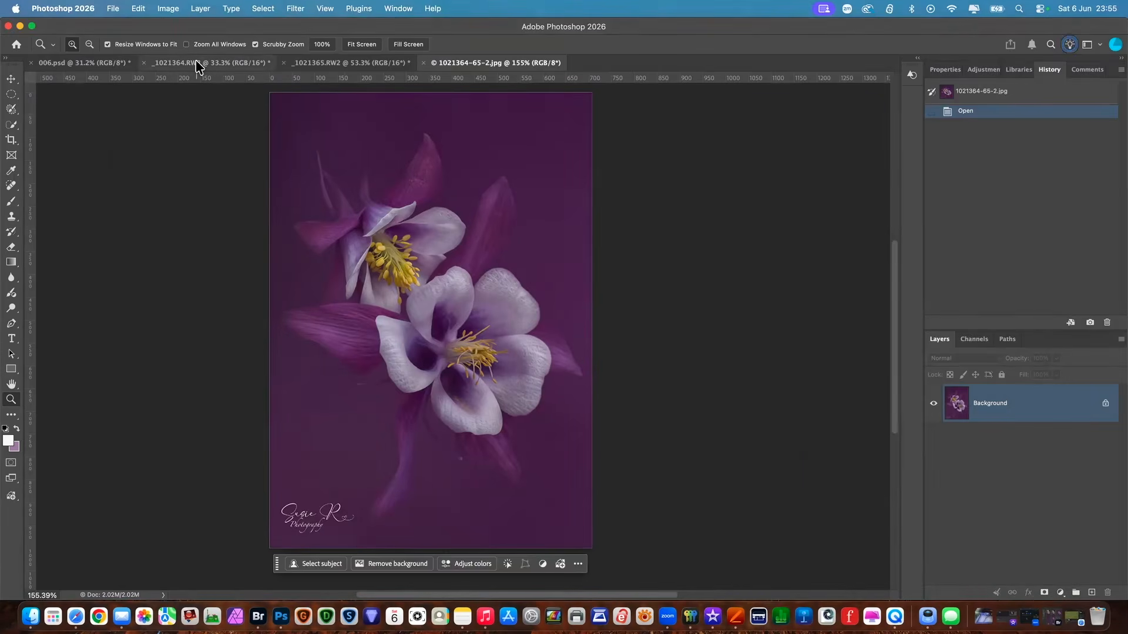
left_click(199, 64)
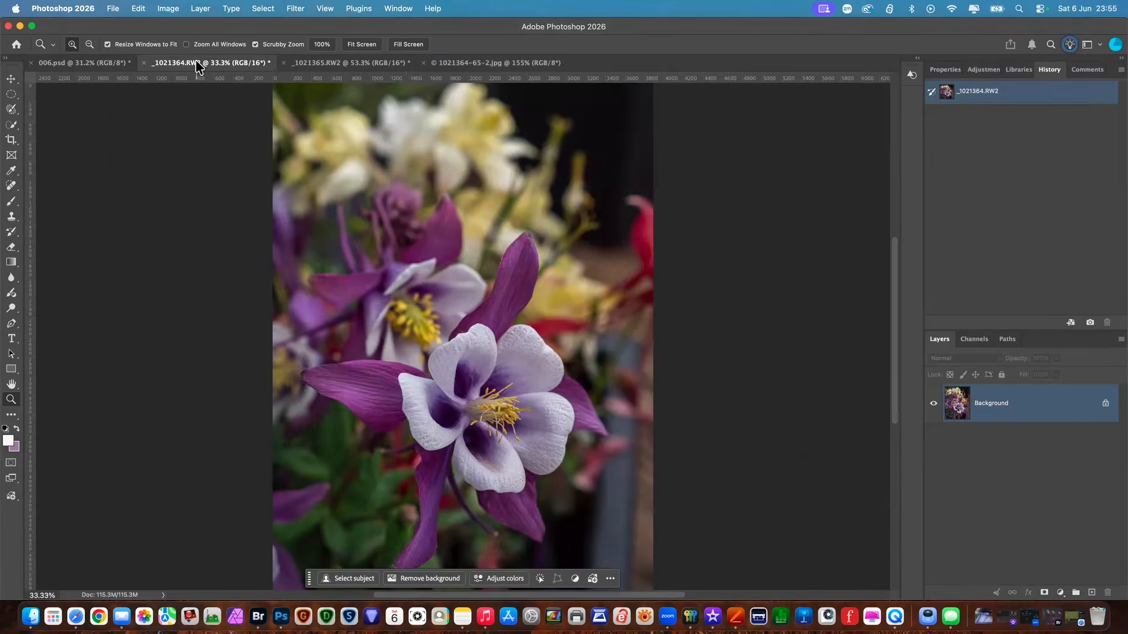
left_click(356, 65)
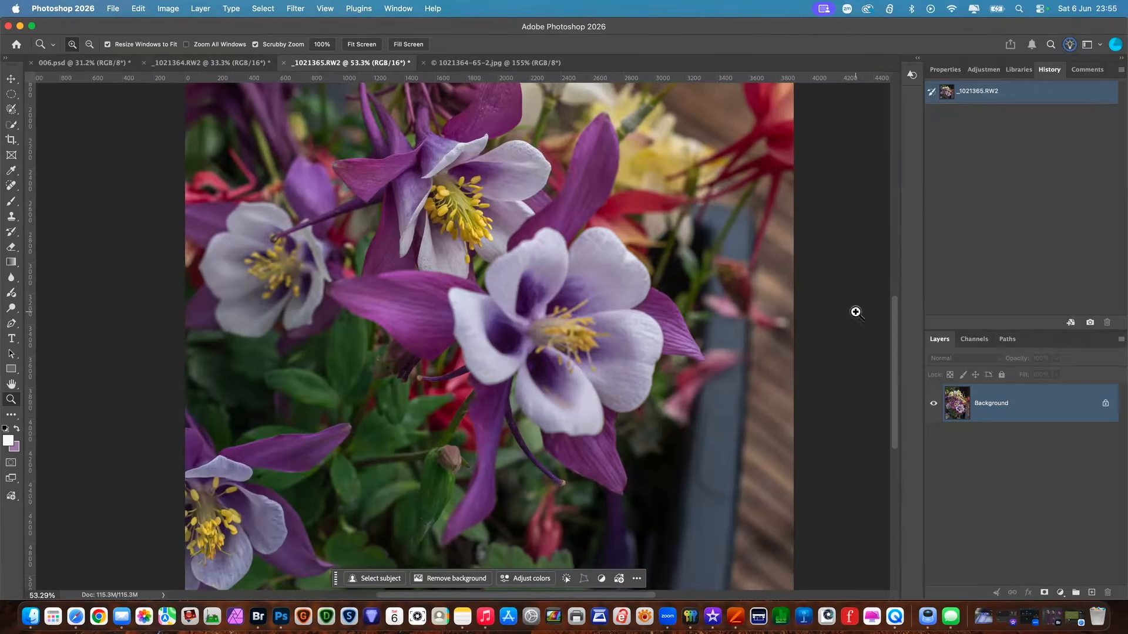
left_click_drag(894, 396, 894, 357)
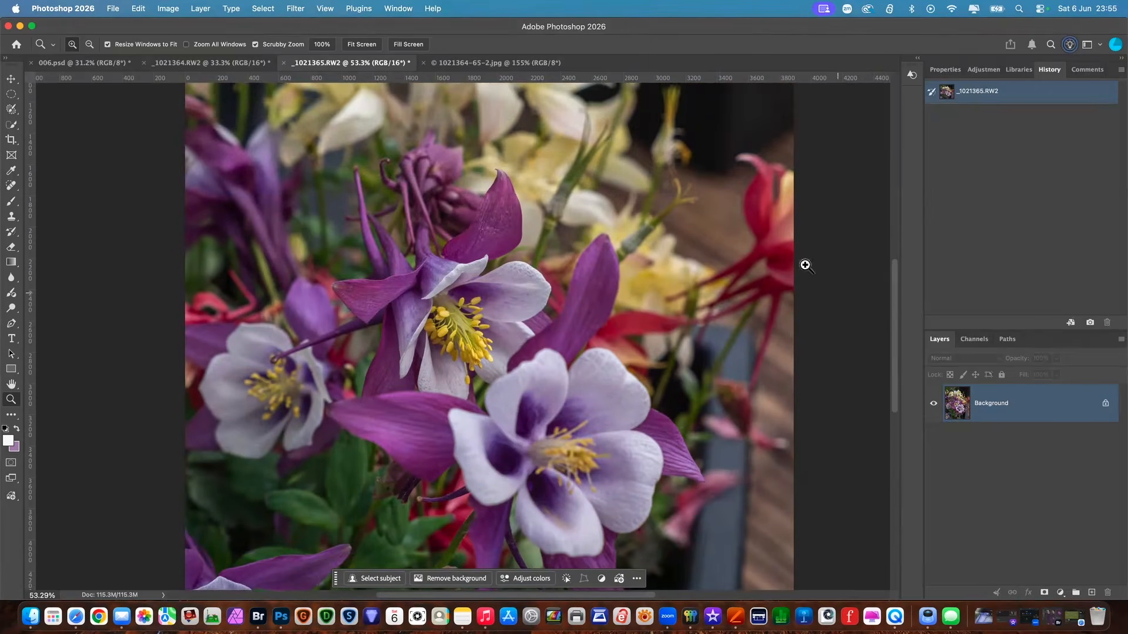
left_click(215, 65)
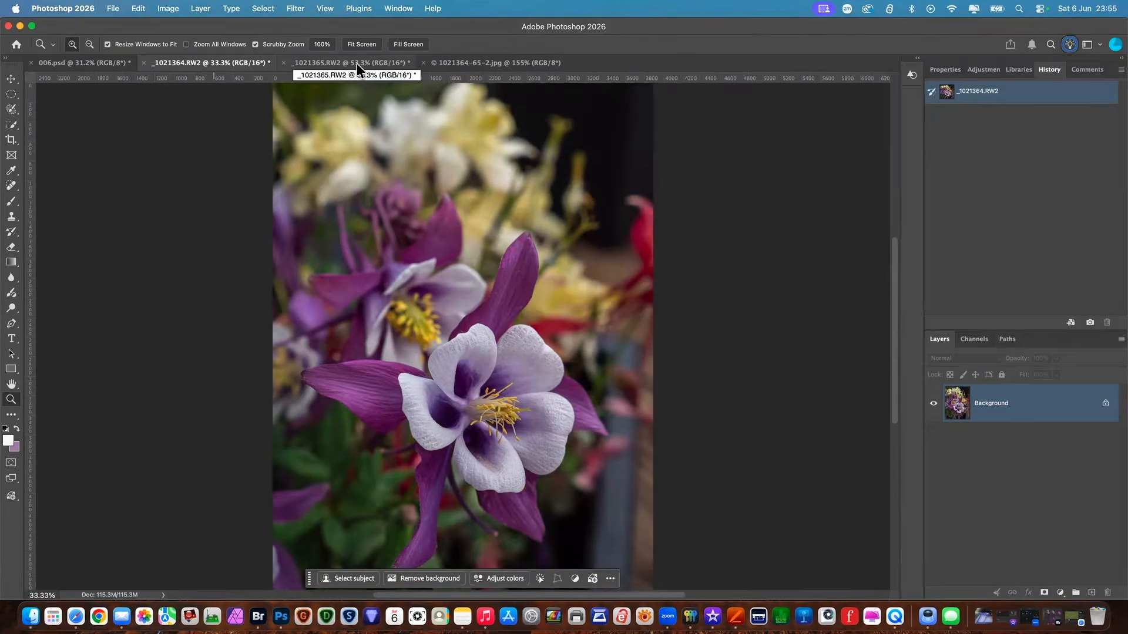
left_click_drag(896, 304, 897, 340)
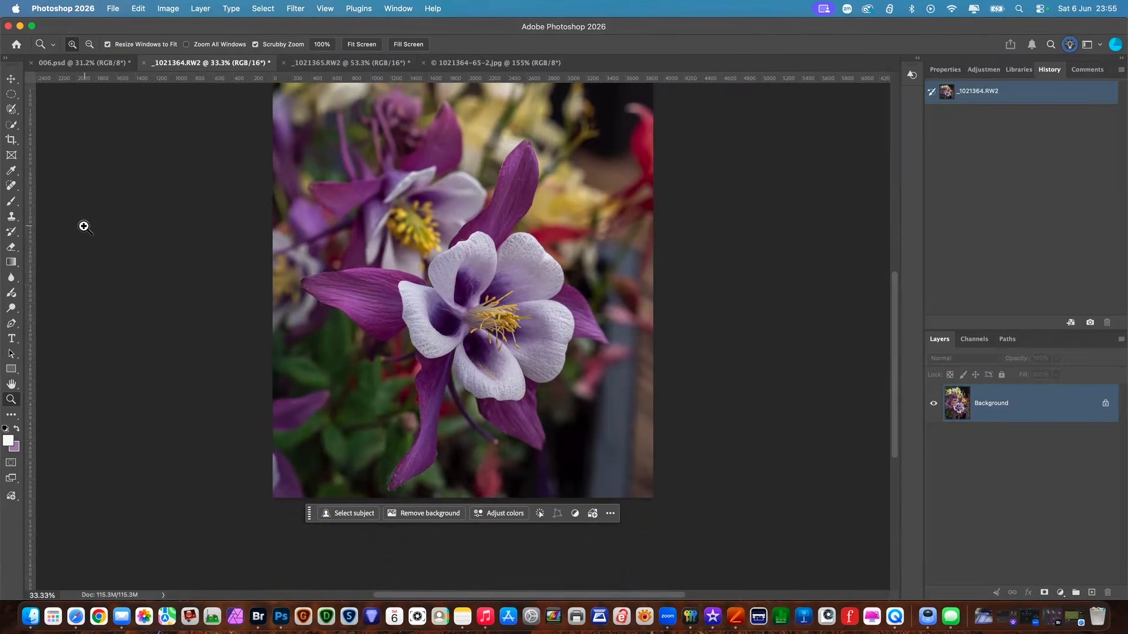
- Select the front flower in _1021364.RW2 with Select Subject and refine it with Quick Selection to include the short spur under its left petal
left_click(260, 13)
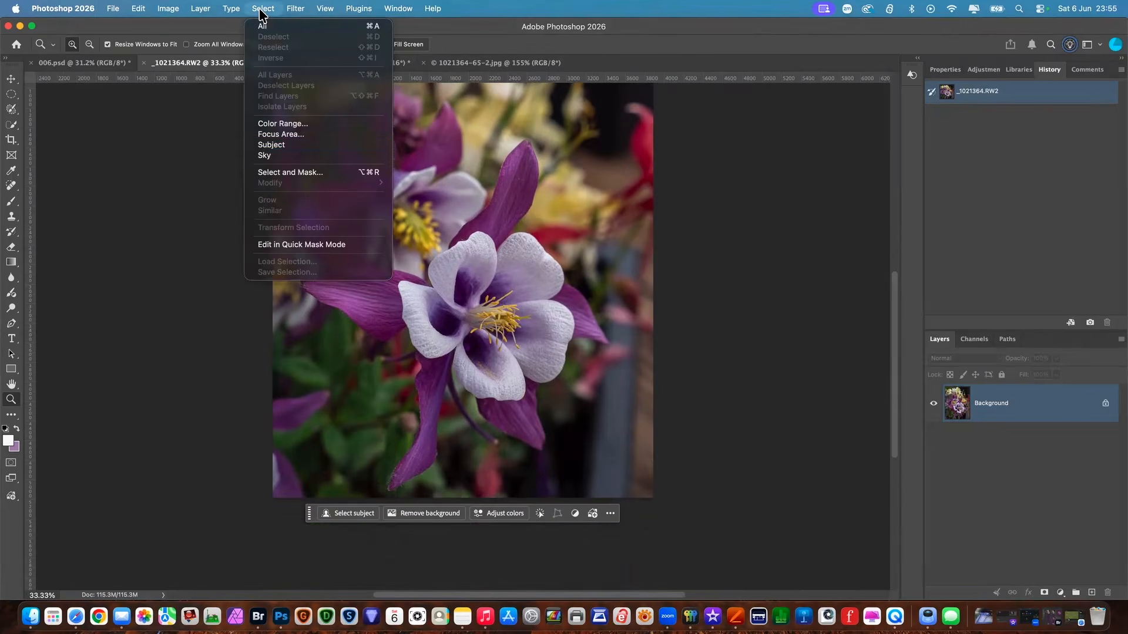
left_click(310, 151)
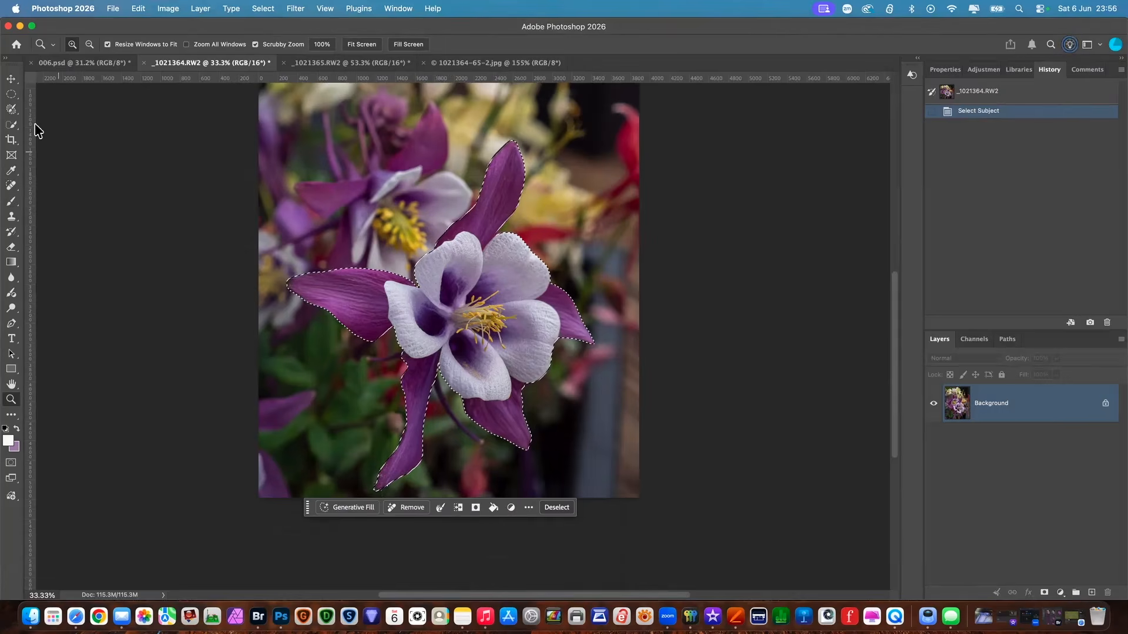
left_click(14, 128)
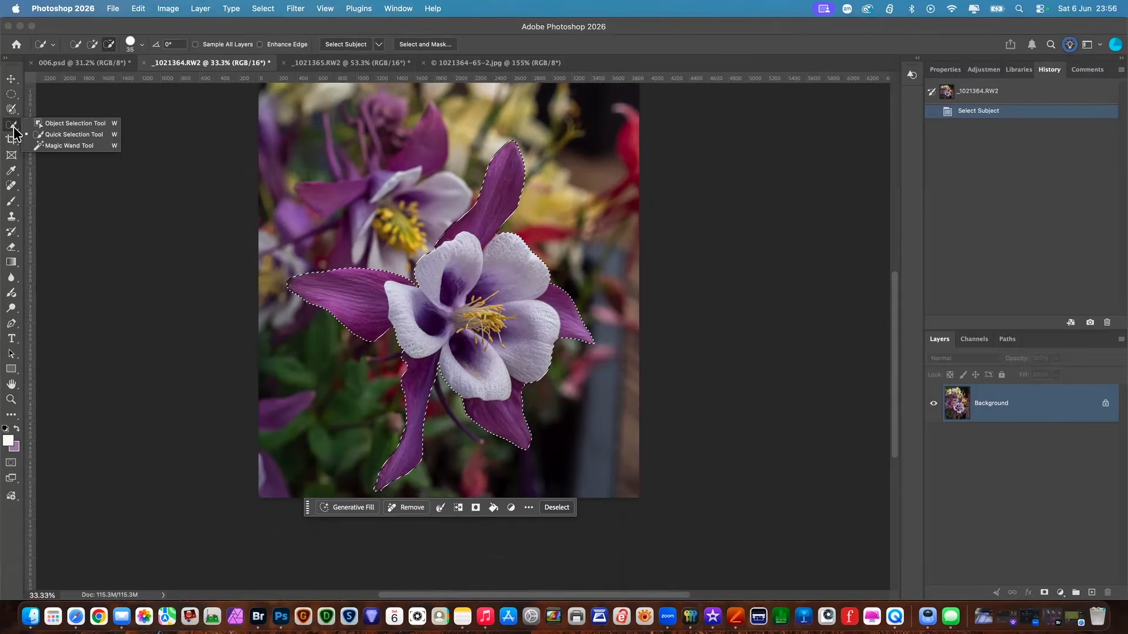
left_click(63, 135)
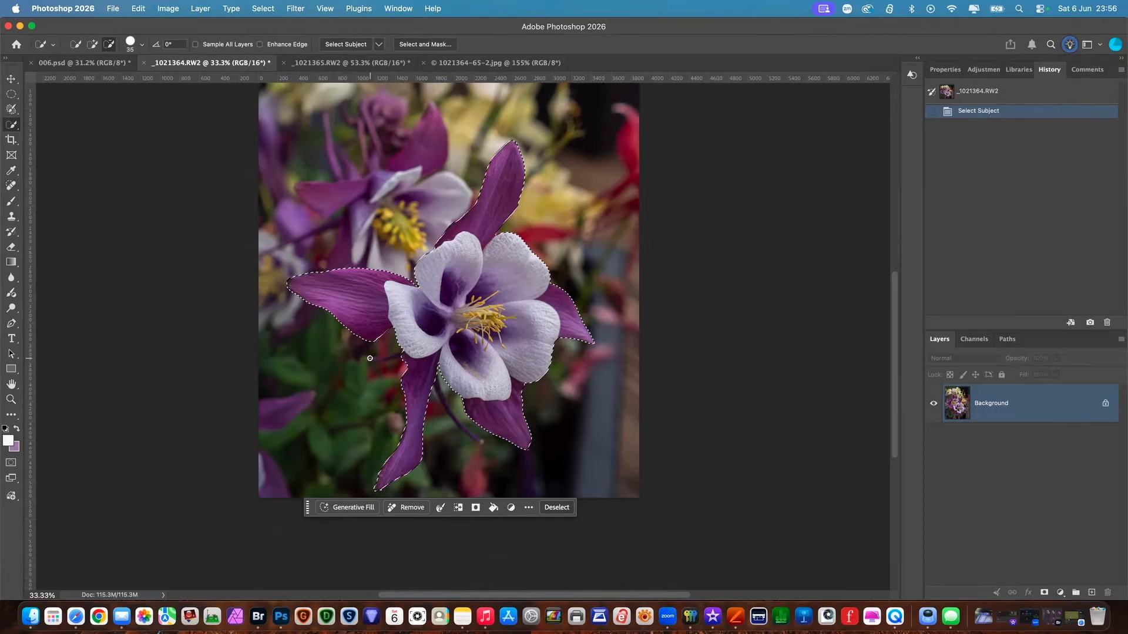
left_click(93, 45)
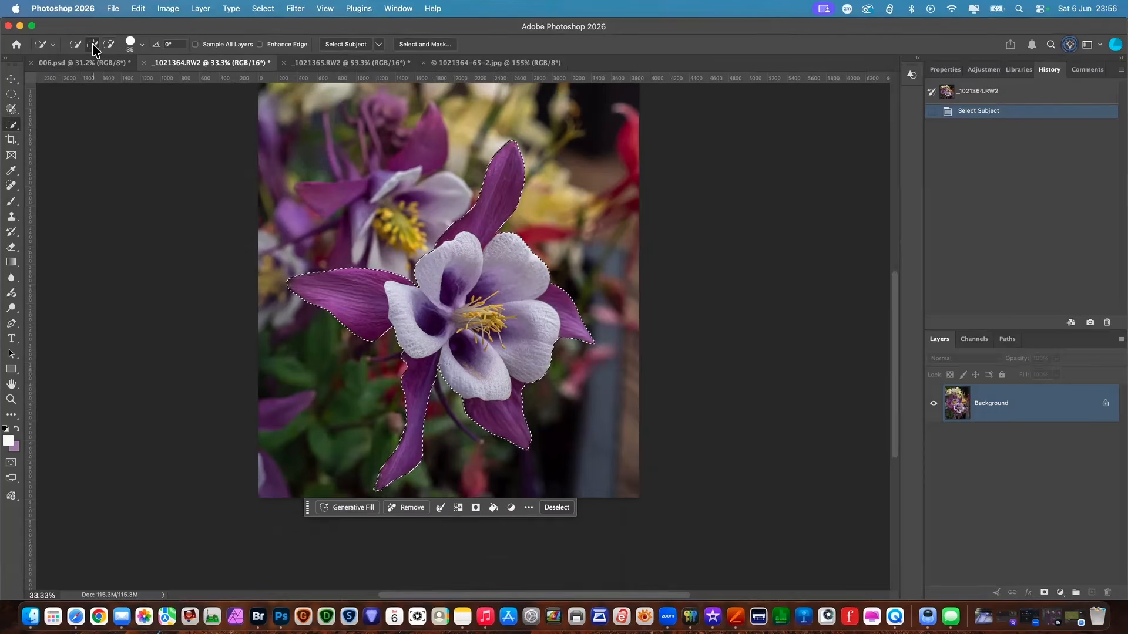
left_click(379, 359)
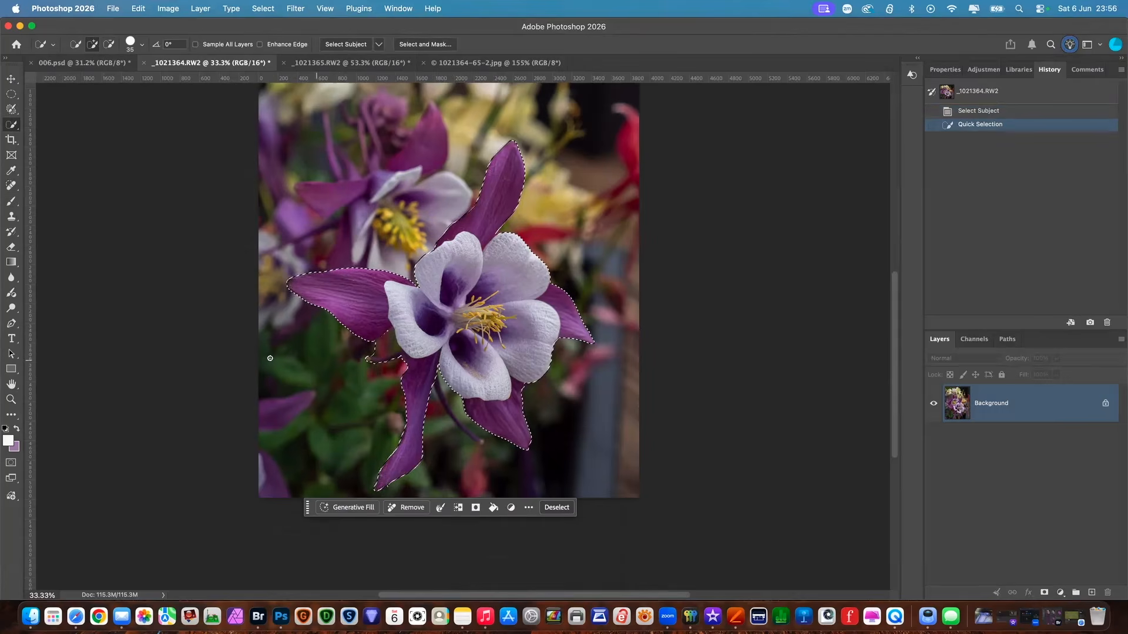
left_click(108, 44)
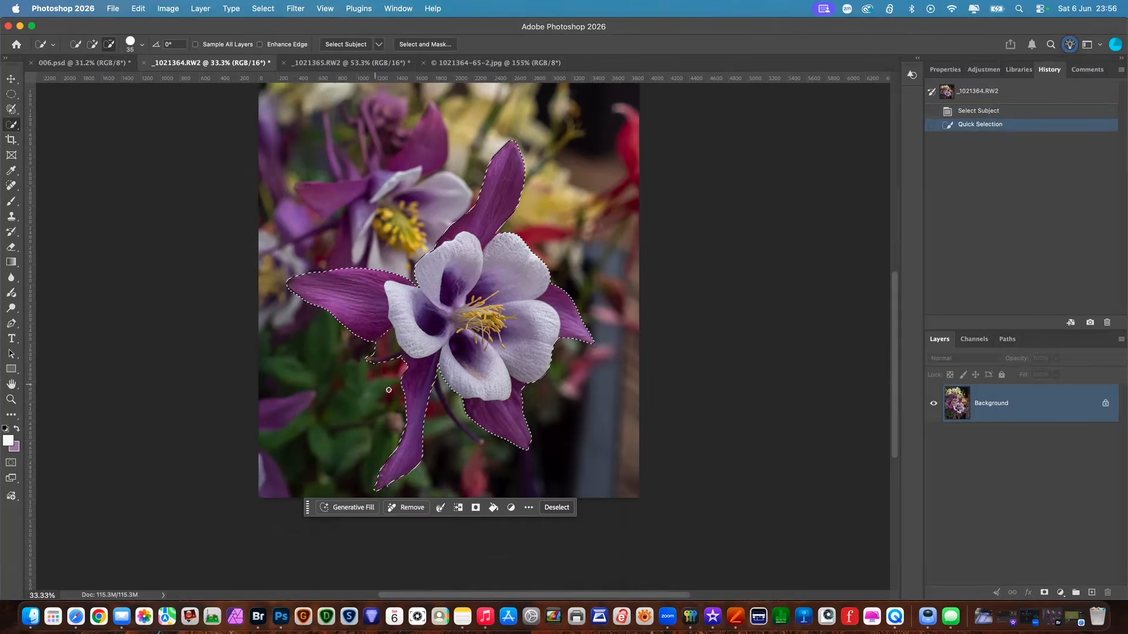
left_click(385, 334)
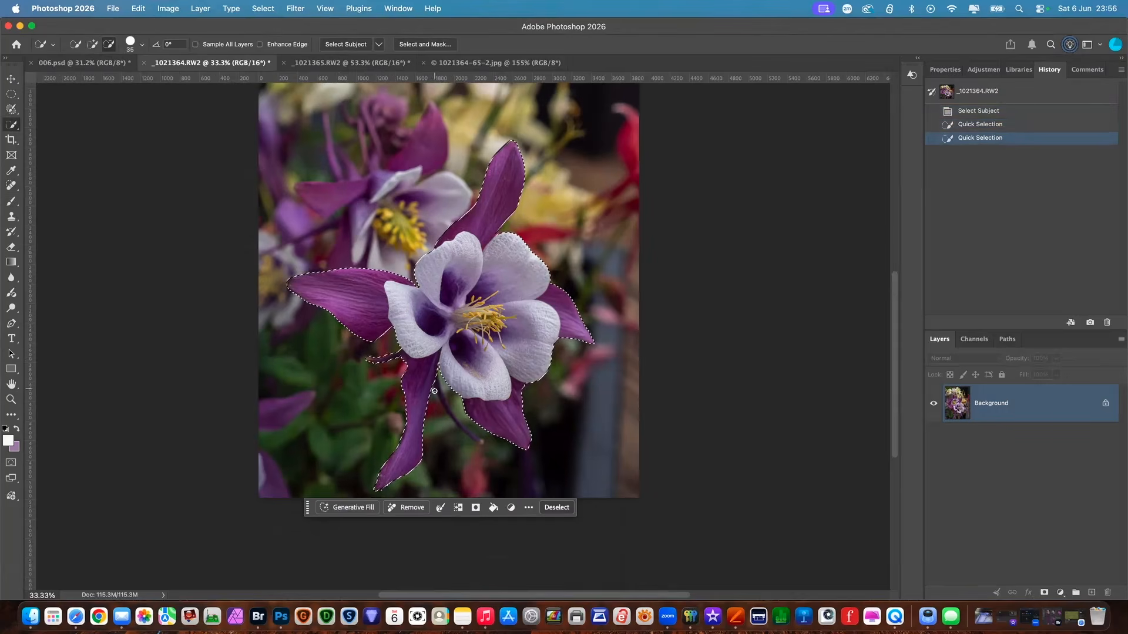
- Add the thin curved spur below the flower to the selection and subtract the background between it and the white petal
left_click(450, 416)
left_click(92, 44)
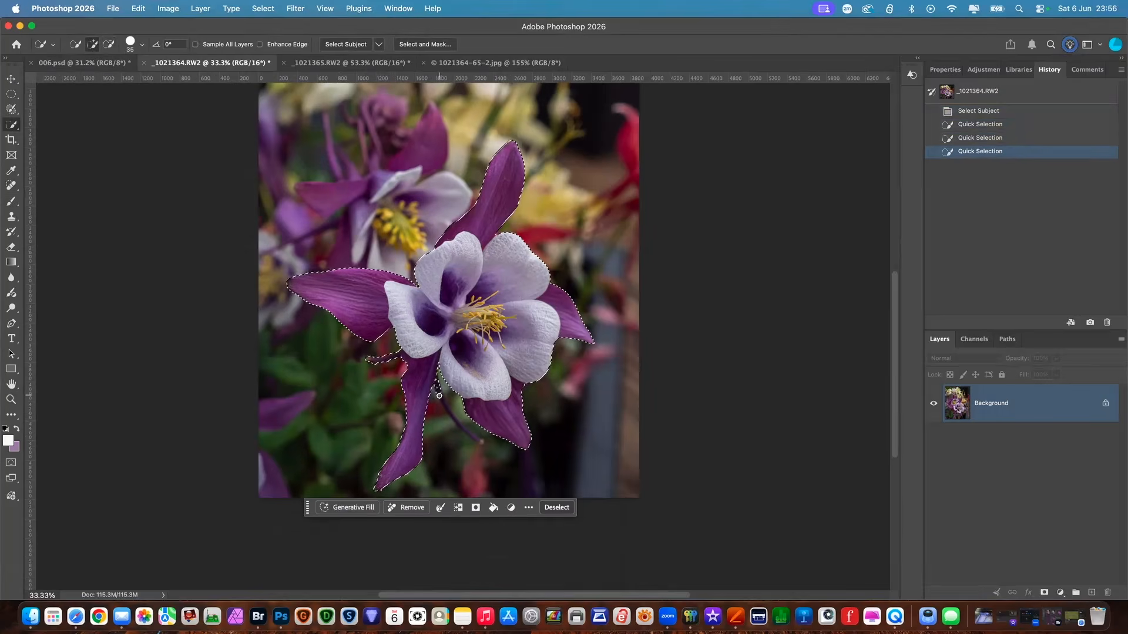
left_click(483, 443)
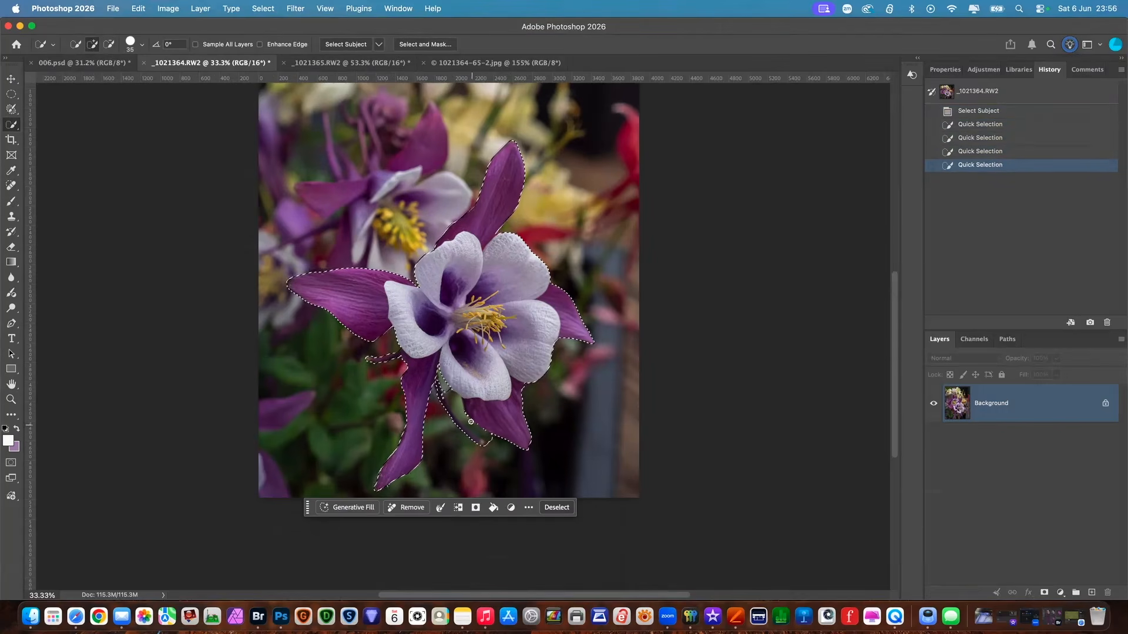
left_click(109, 45)
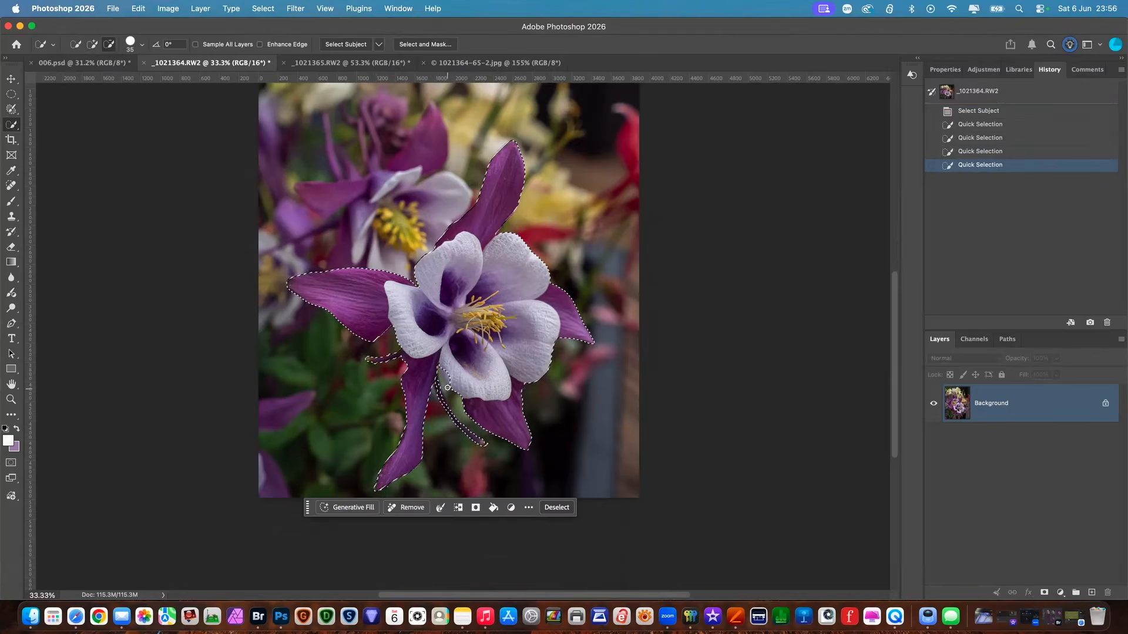
left_click_drag(448, 388, 434, 356)
- Add the missing areas where the white and lower purple petals meet, and subtract the red background patch beneath the left spur
left_click(92, 44)
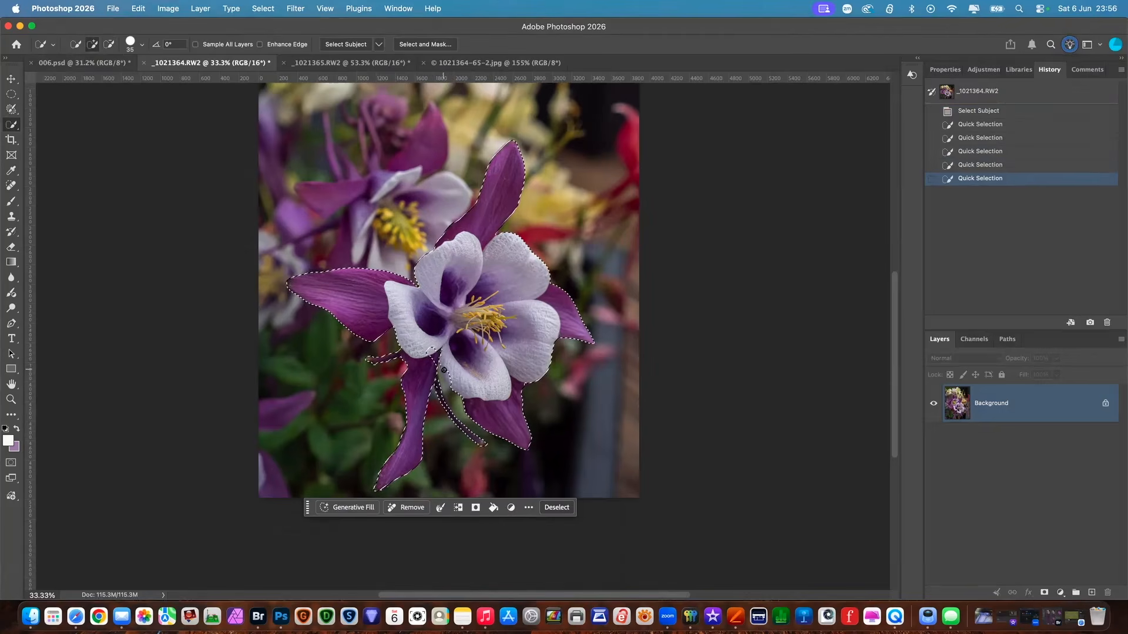
left_click_drag(457, 391, 431, 368)
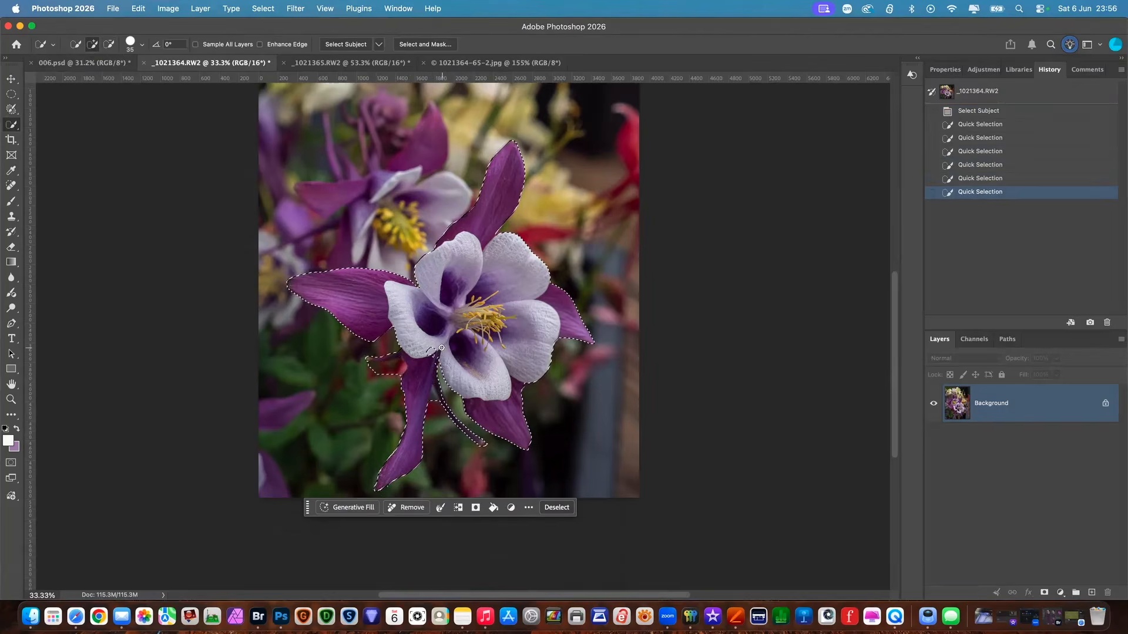
left_click_drag(434, 364, 409, 408)
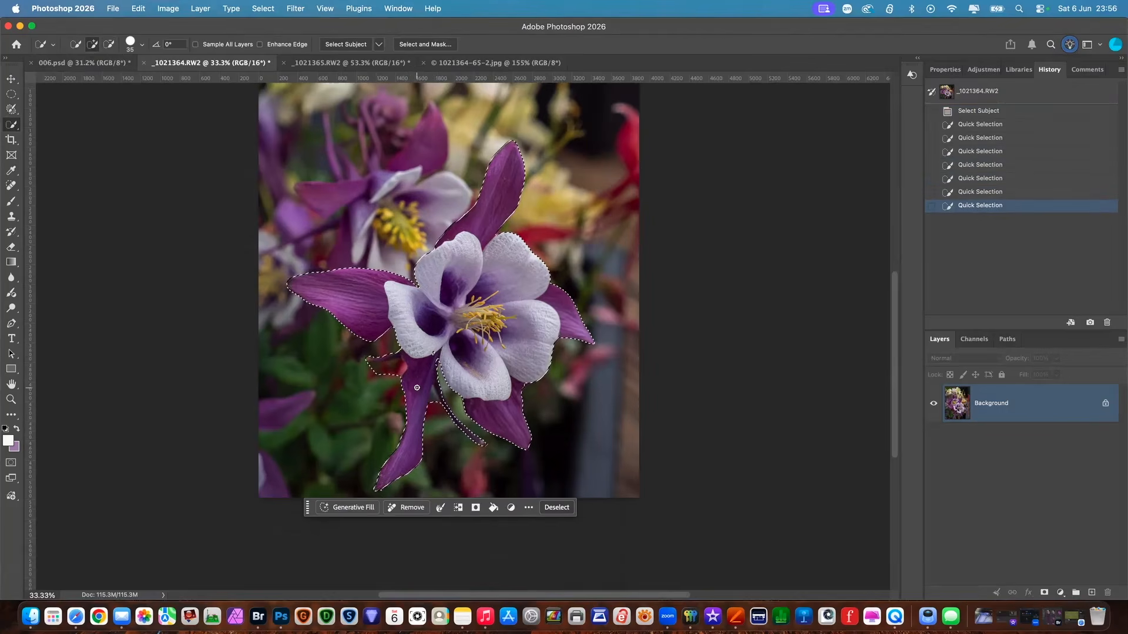
left_click(109, 44)
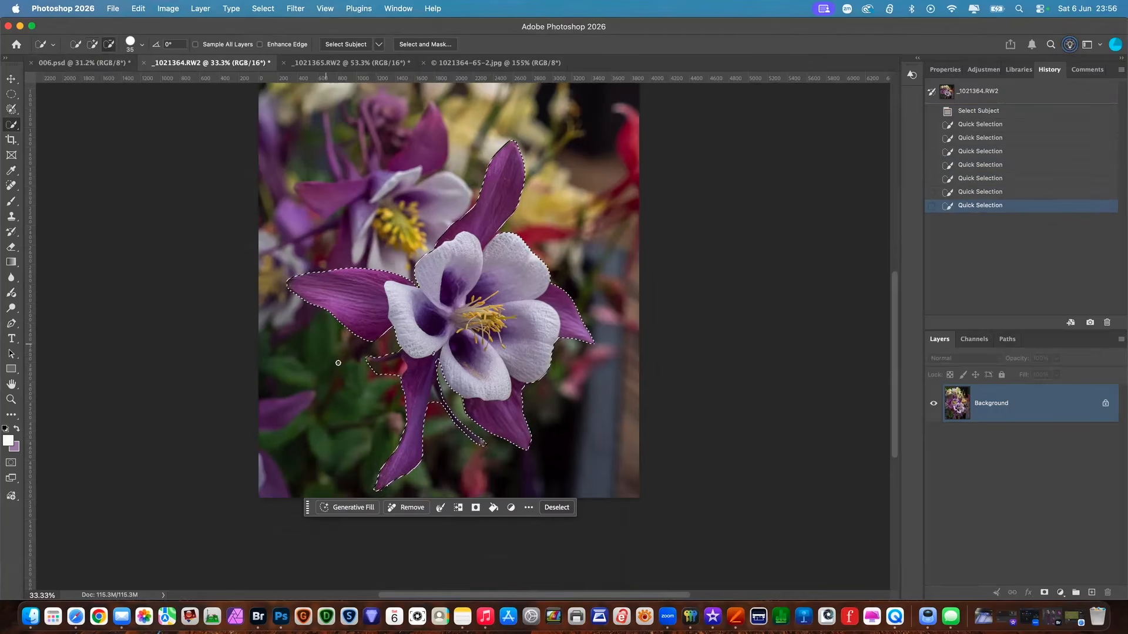
left_click(398, 369)
- Subtract the leftover background beside the curved spur and add the upper part of the lower purple petal back to the selection
scroll(398, 369, "up", 1)
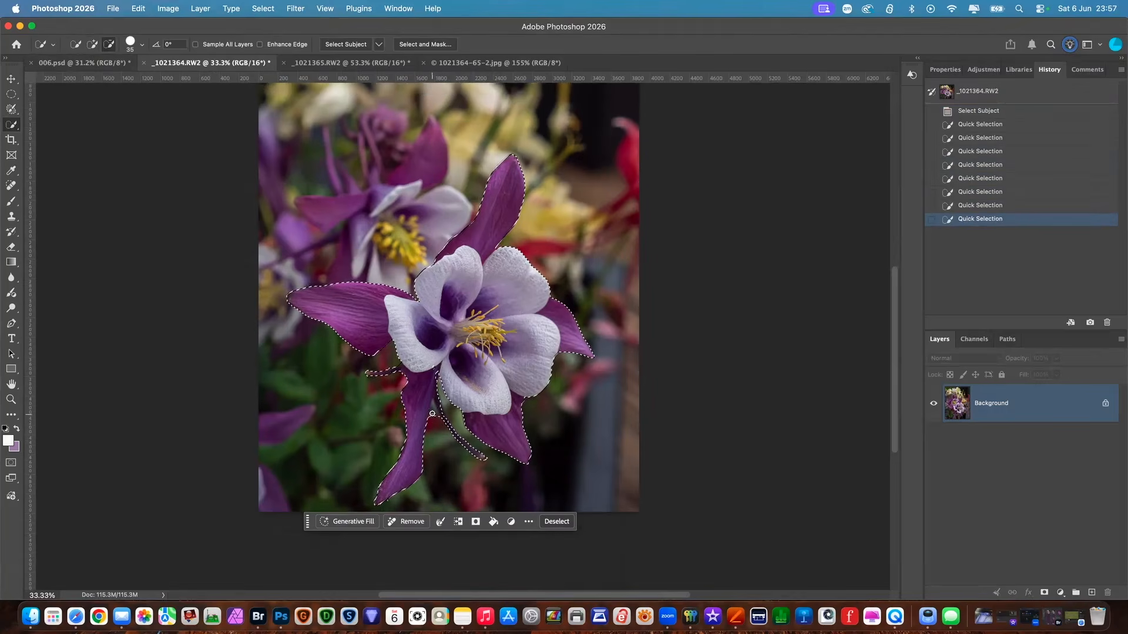
left_click(459, 436)
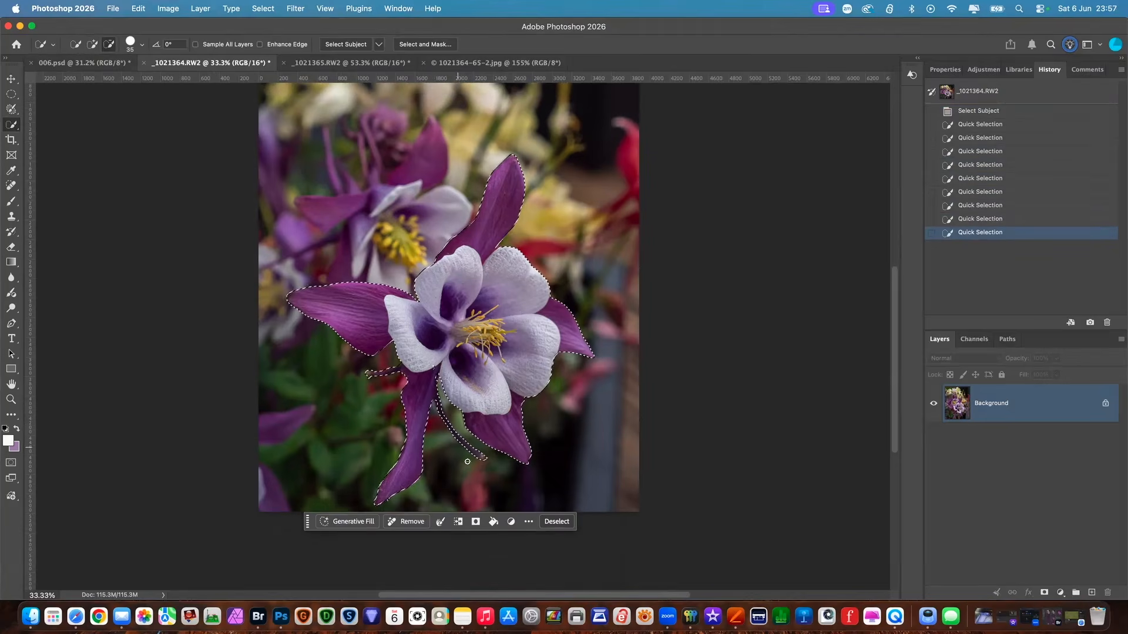
left_click(92, 44)
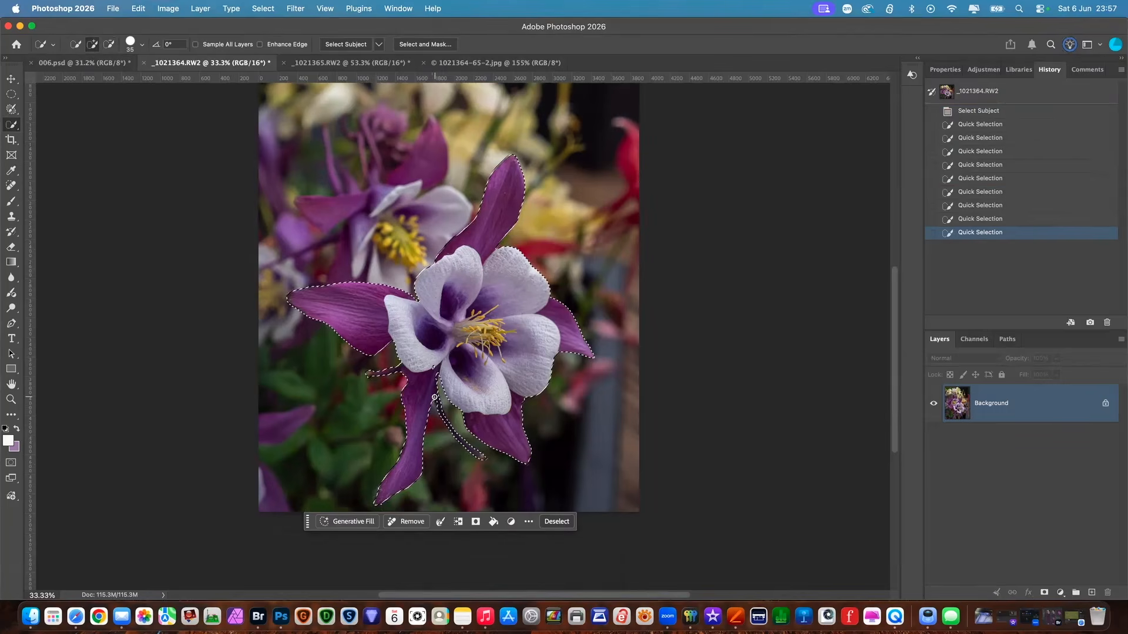
left_click(422, 380)
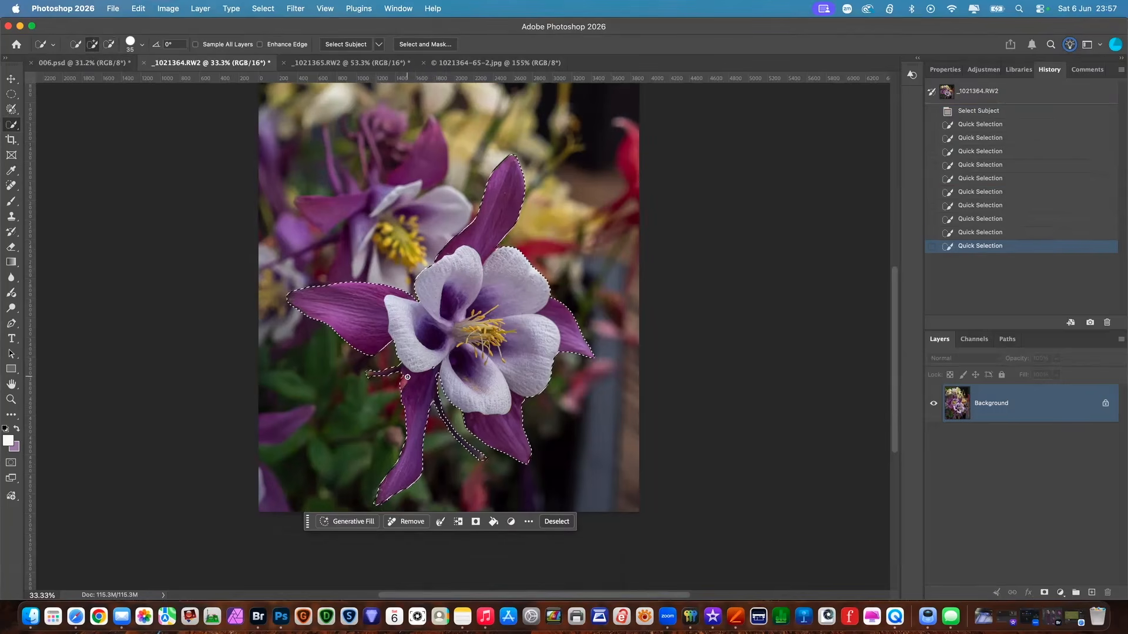
left_click_drag(407, 376, 420, 426)
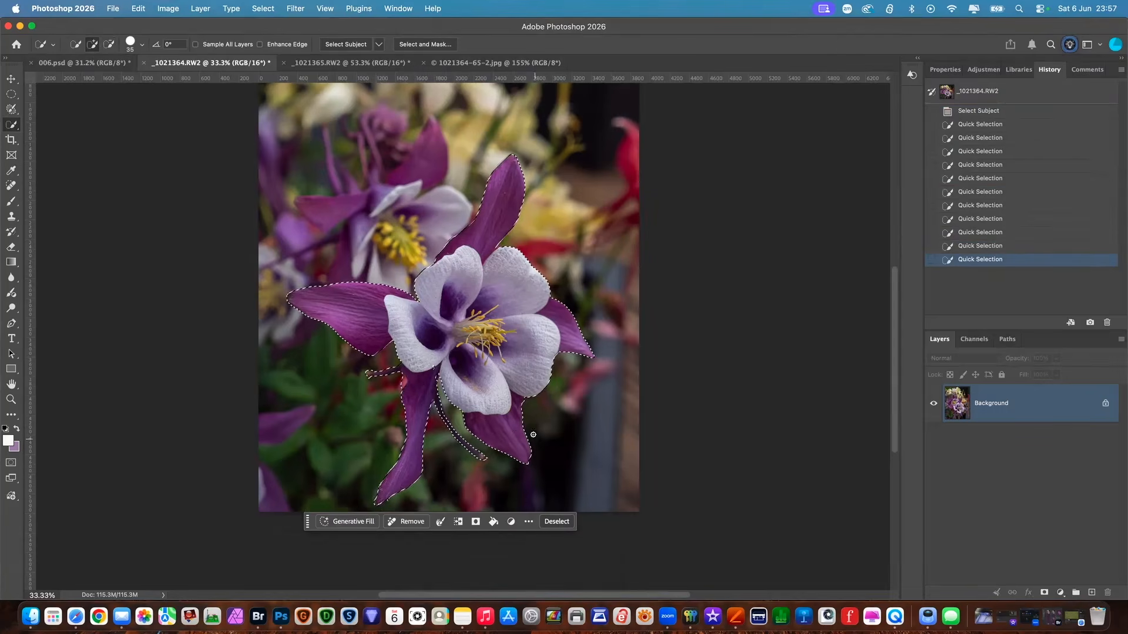
- Duplicate the plain purple 006.psd image and place the 006 copy document directly after the original in the document order
key("v")
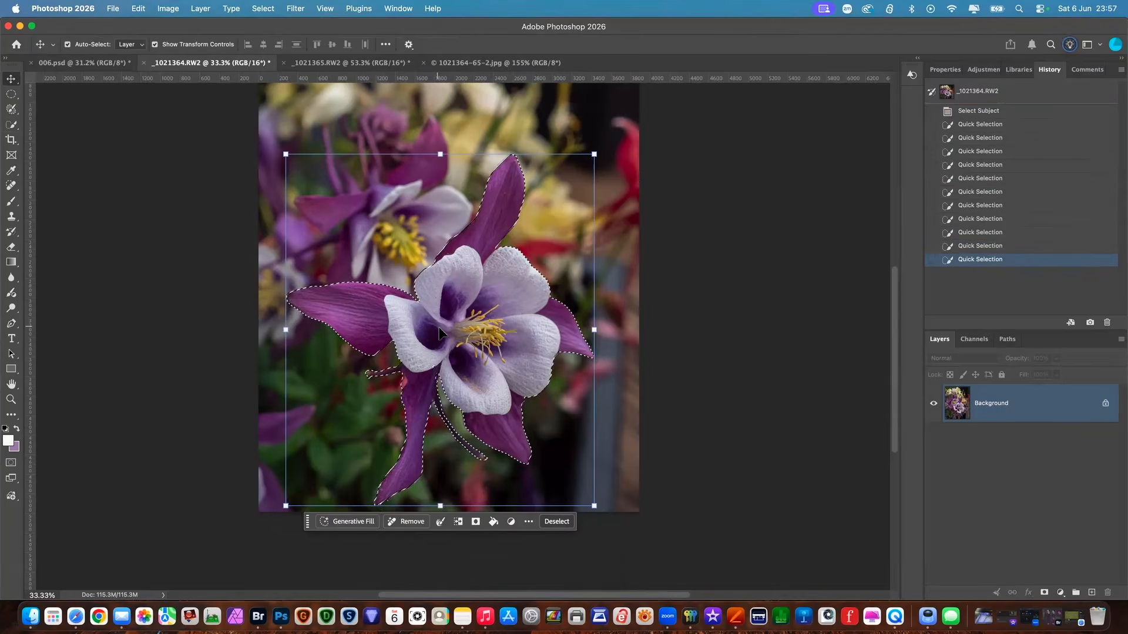
scroll(438, 331, "right", 2)
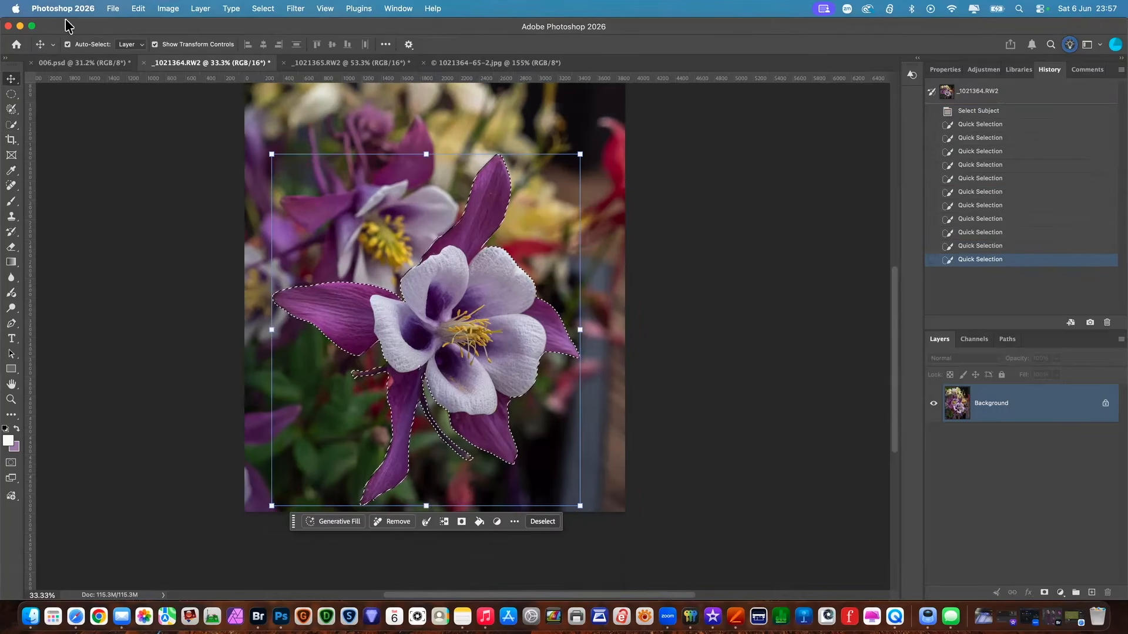
left_click(81, 64)
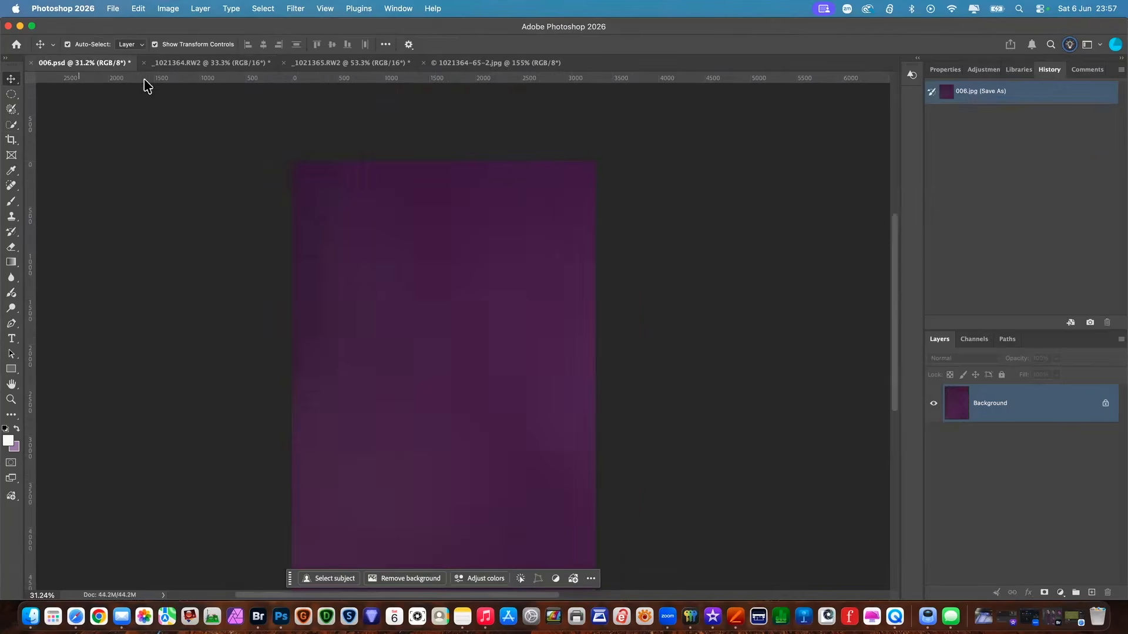
left_click(167, 12)
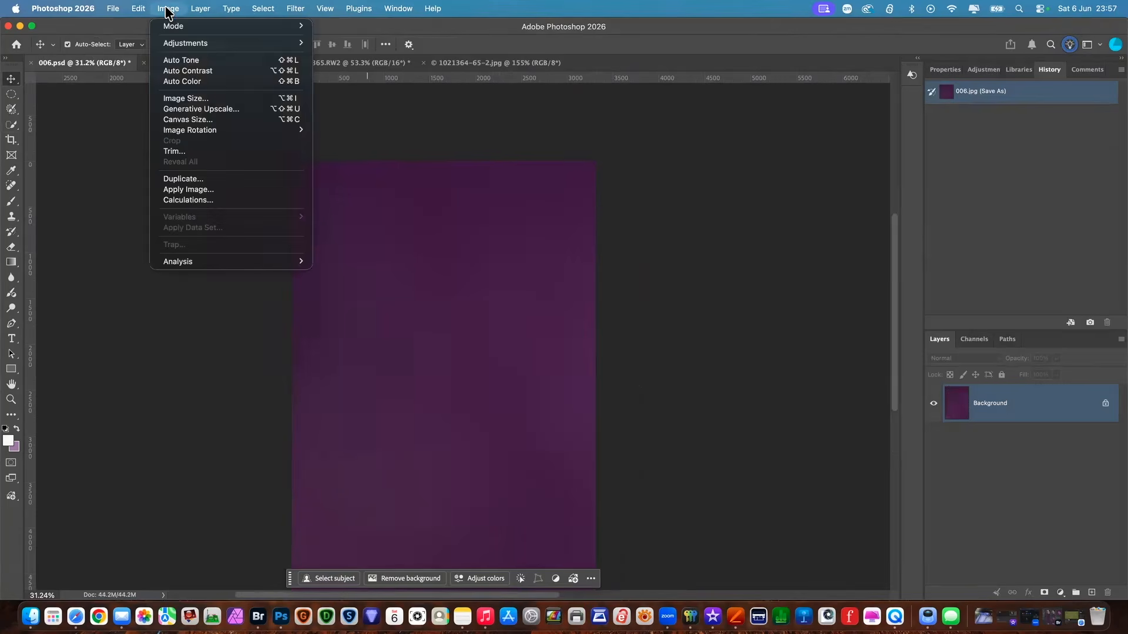
left_click(212, 178)
left_click(668, 309)
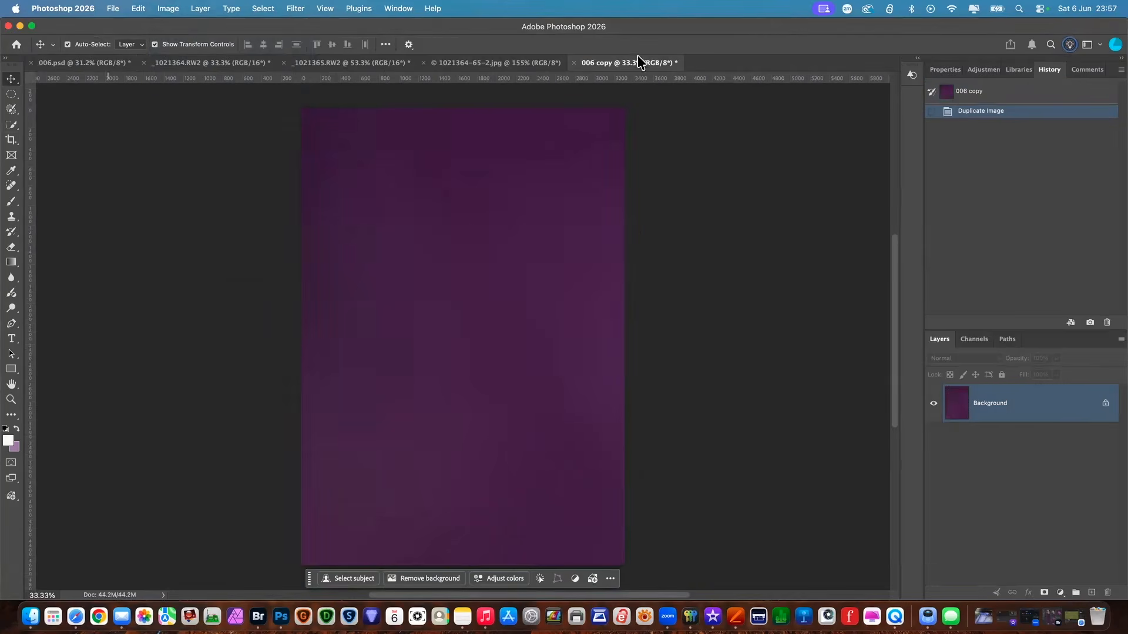
left_click_drag(639, 63, 207, 67)
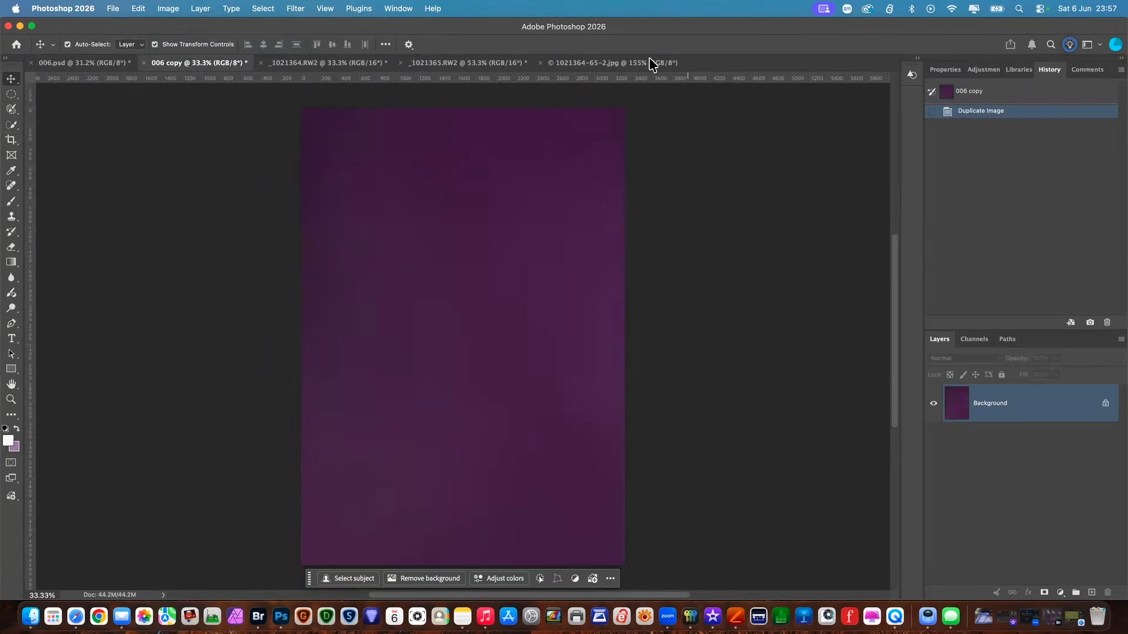
- Copy the selected front flower from _1021364.RW2 onto the purple background in 006 copy, accepting the colour profile conversion
left_click(617, 64)
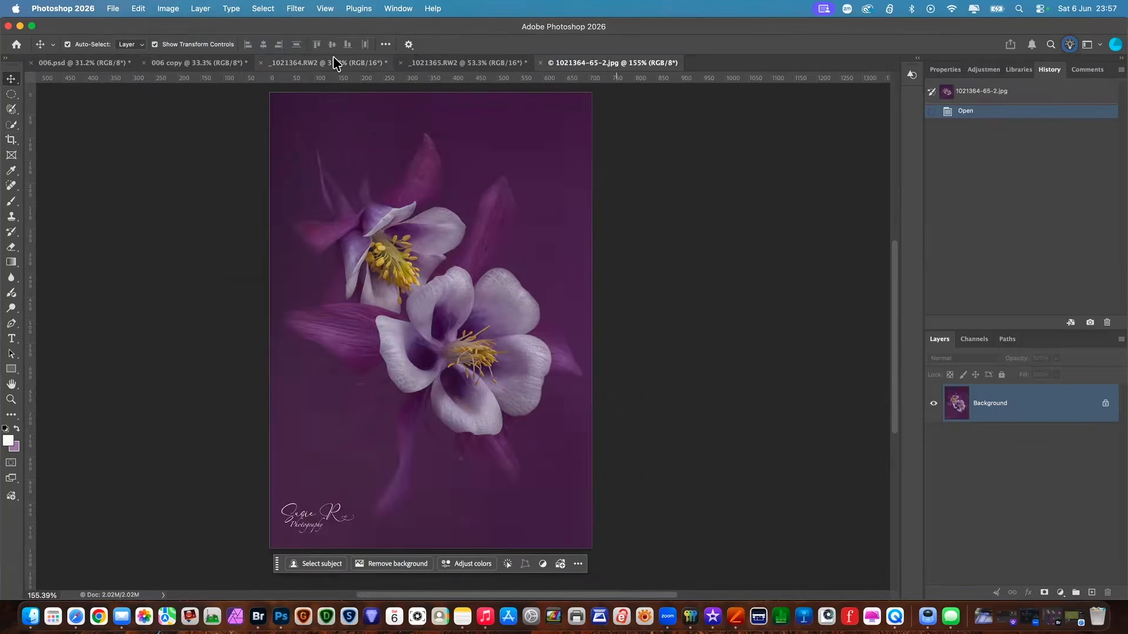
left_click(435, 64)
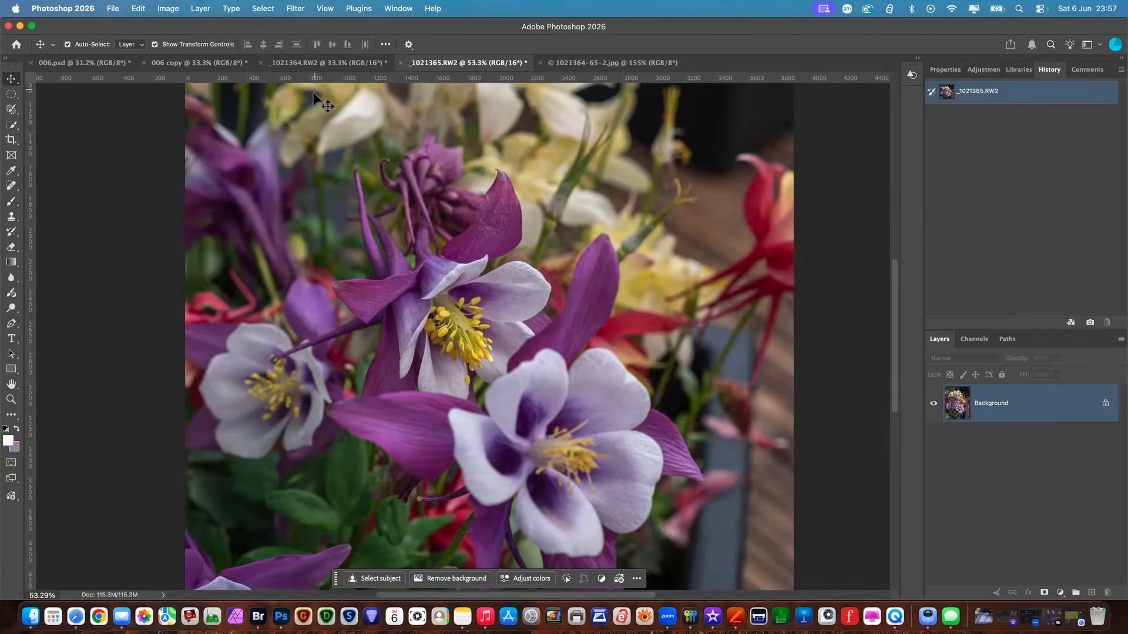
left_click(316, 64)
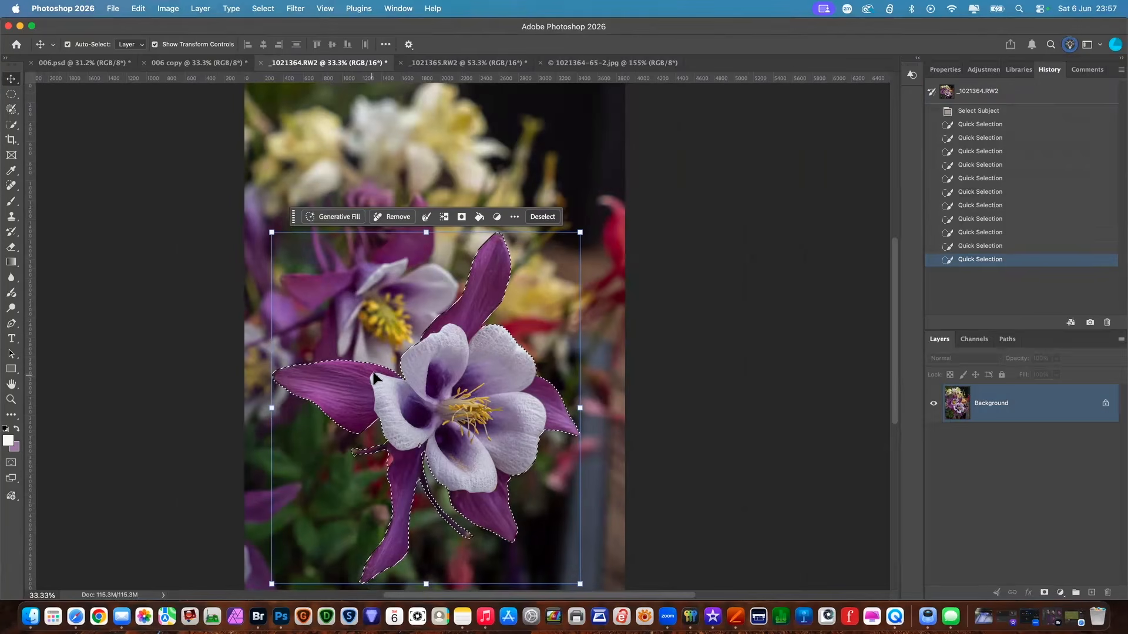
left_click_drag(402, 373, 126, 65)
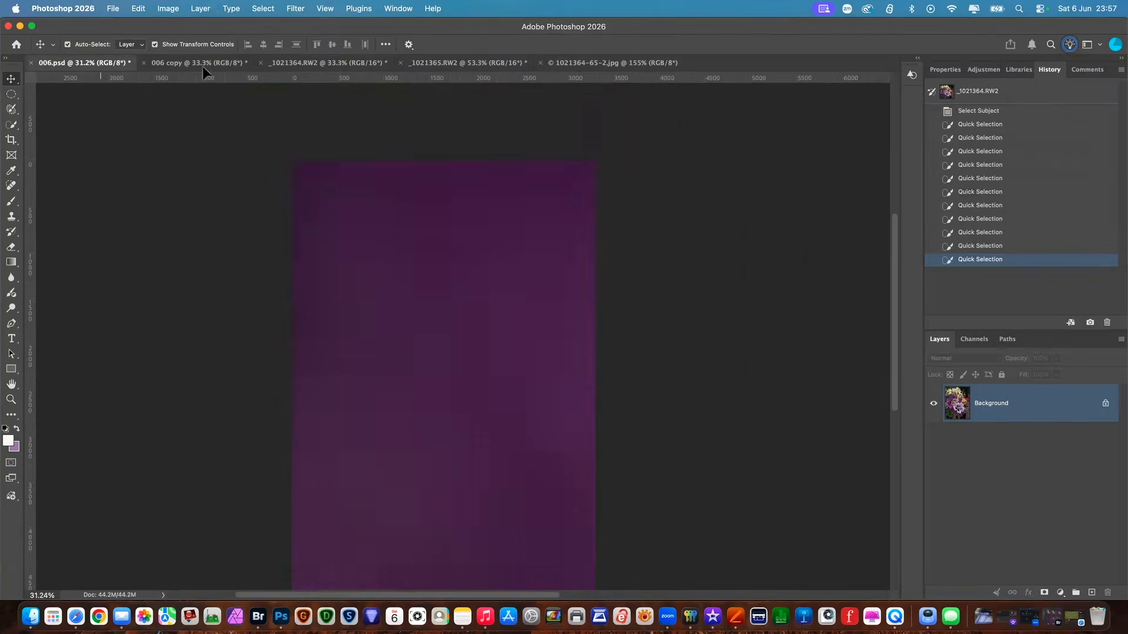
left_click_drag(204, 71, 204, 68)
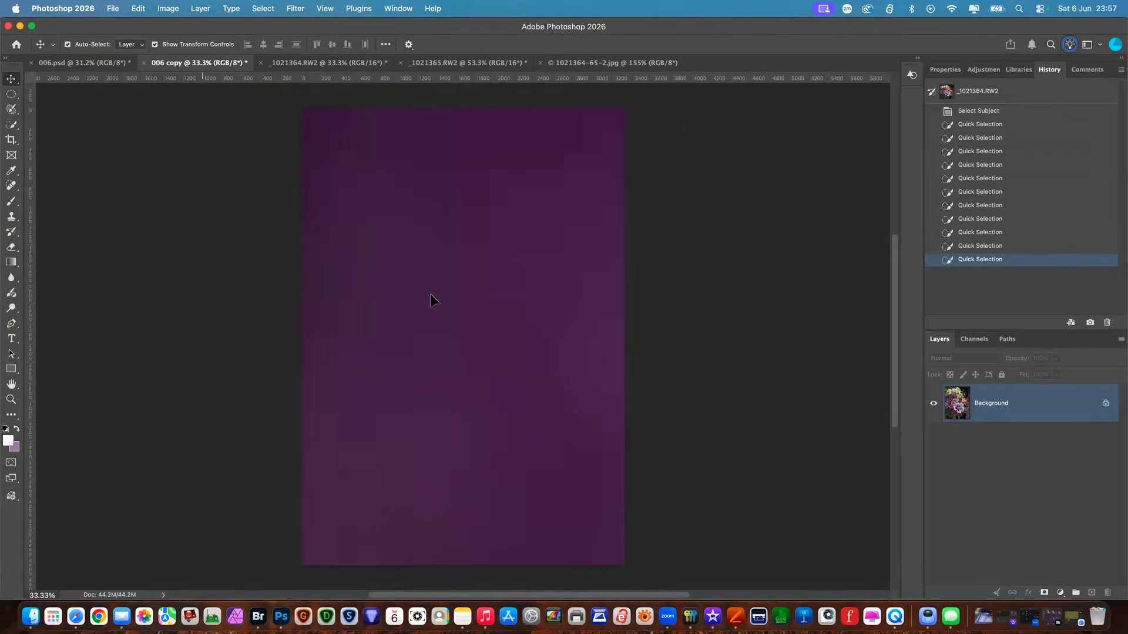
left_click_drag(431, 300, 433, 298)
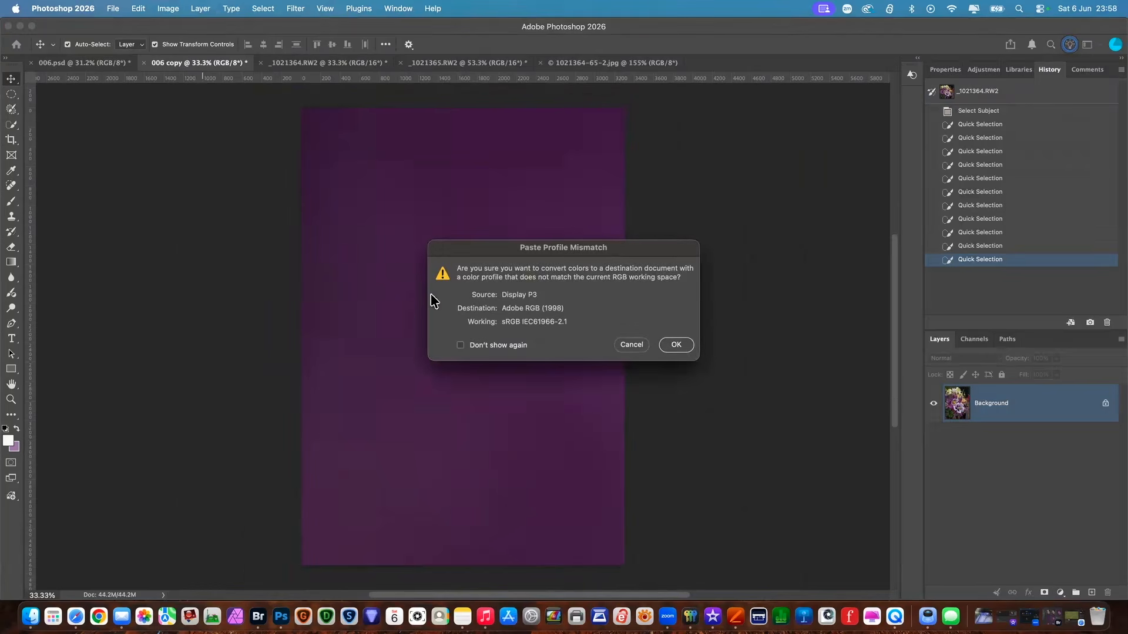
left_click(676, 345)
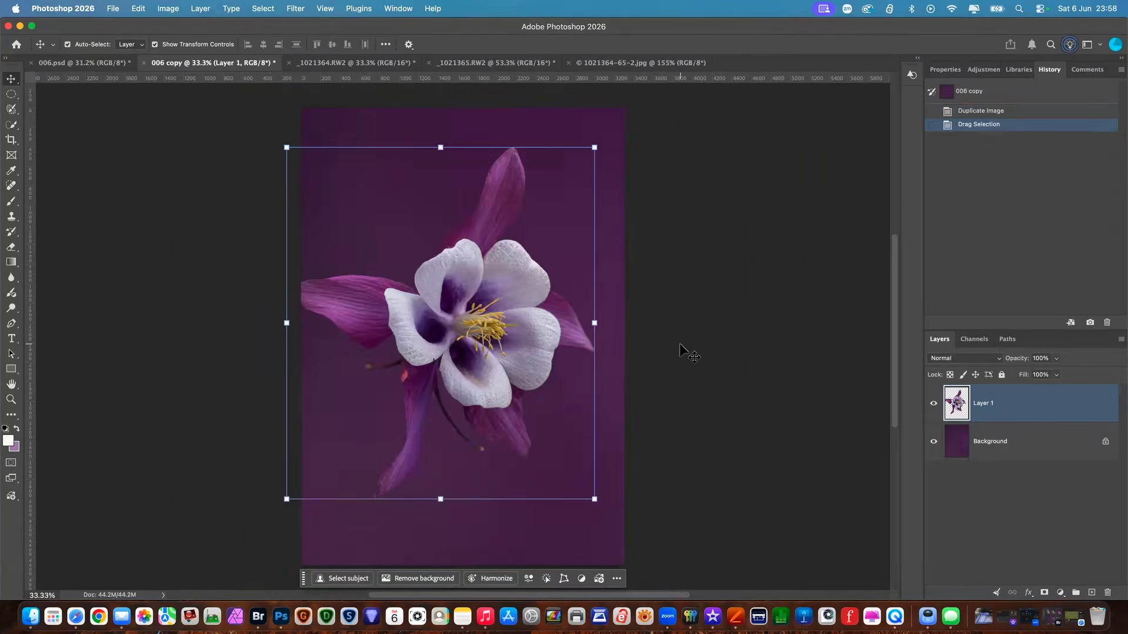
- Move the flower lower and to the right, try scaling it to about 98%, and clear the selection in _1021364.RW2
left_click_drag(461, 367, 514, 402)
left_click_drag(618, 189, 611, 197)
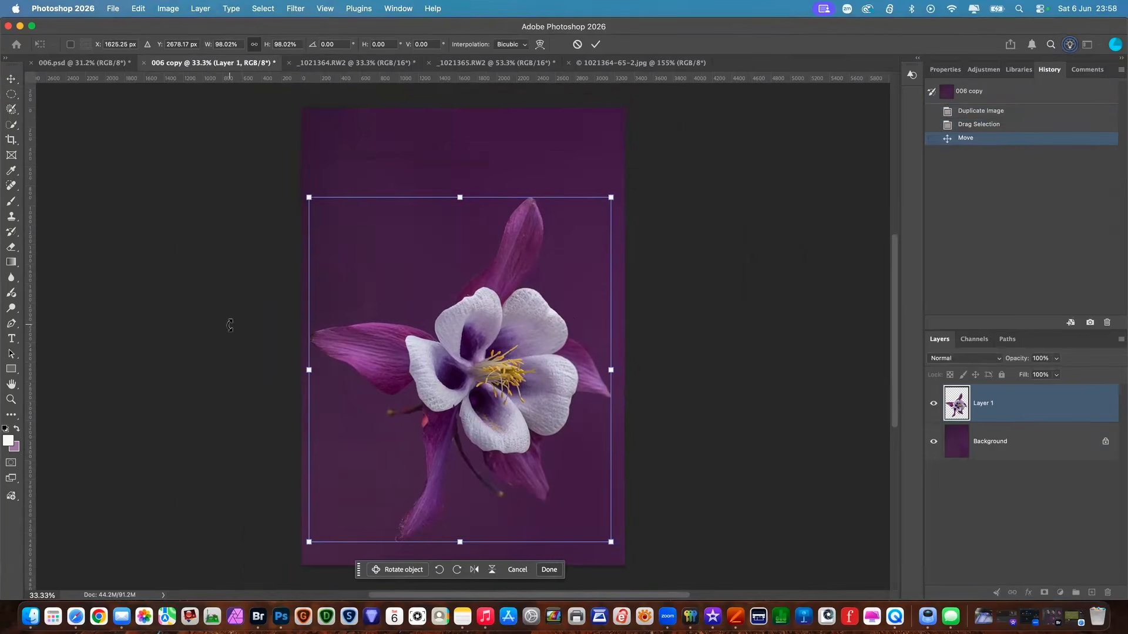
left_click(356, 62)
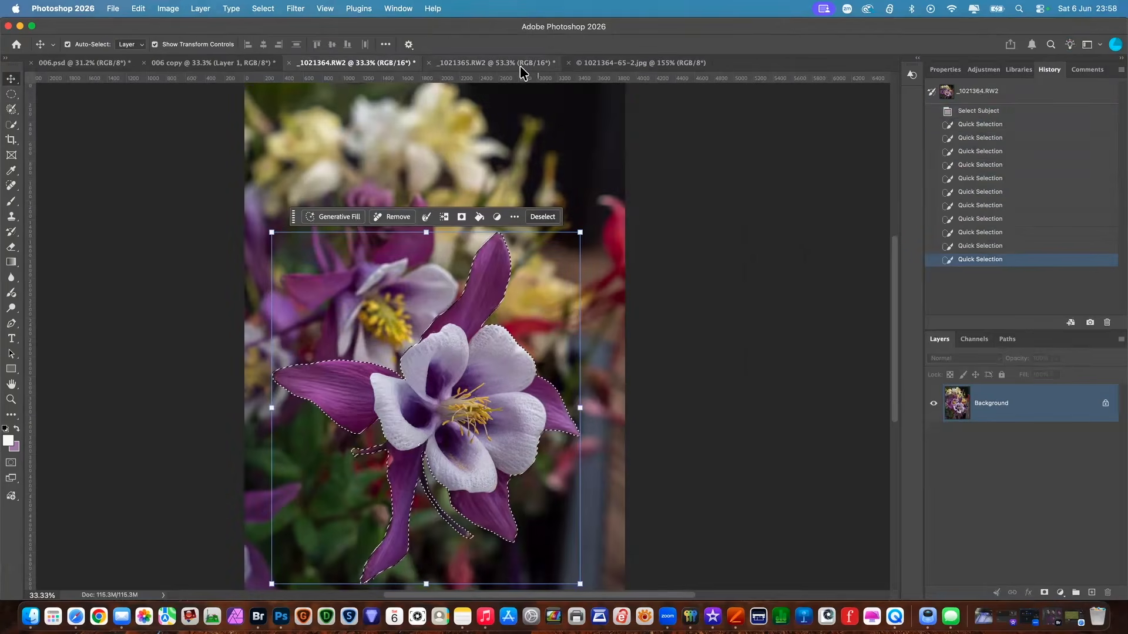
left_click(547, 219)
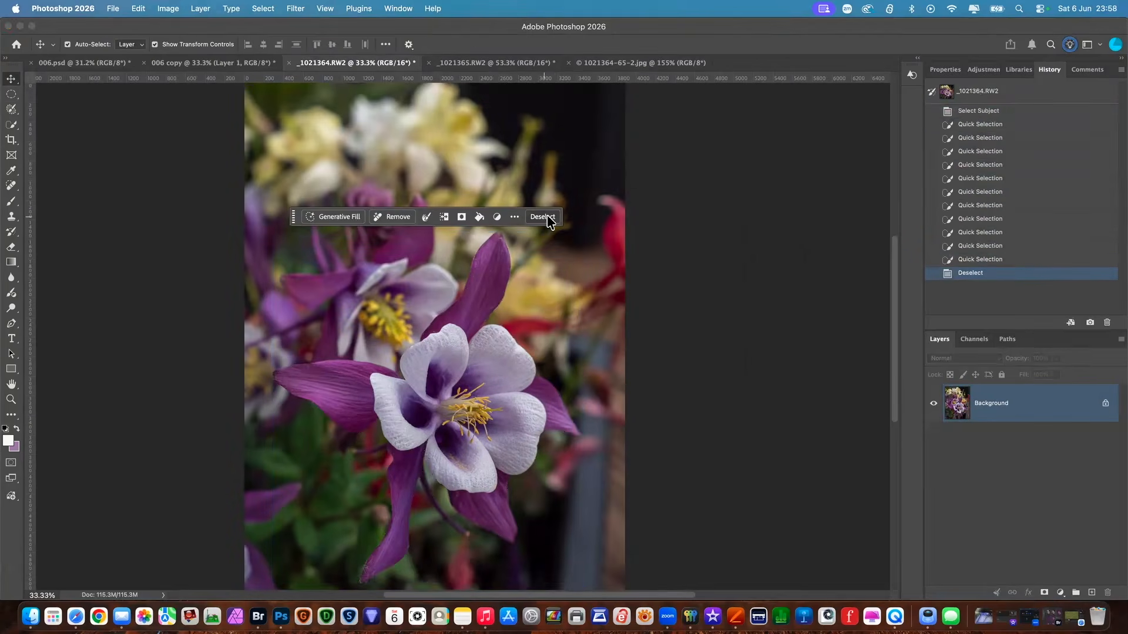
- Select the rear flower in _1021365.RW2 with Quick Selection, including its upper purple petal and the thin spur on its left
left_click(513, 64)
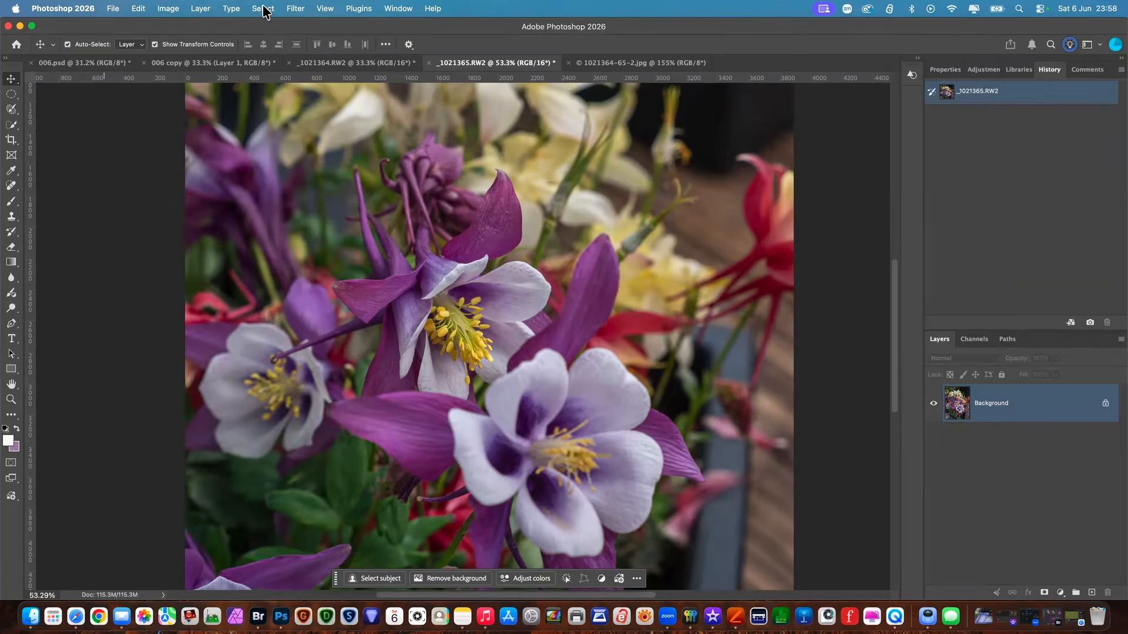
left_click(12, 126)
right_click(16, 130)
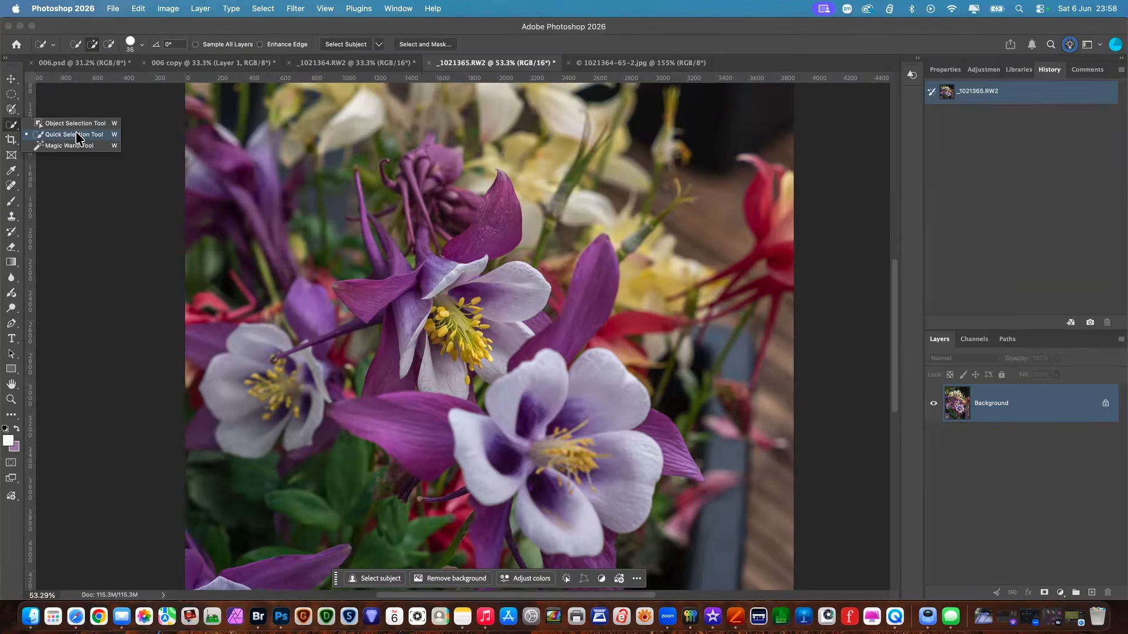
left_click(73, 123)
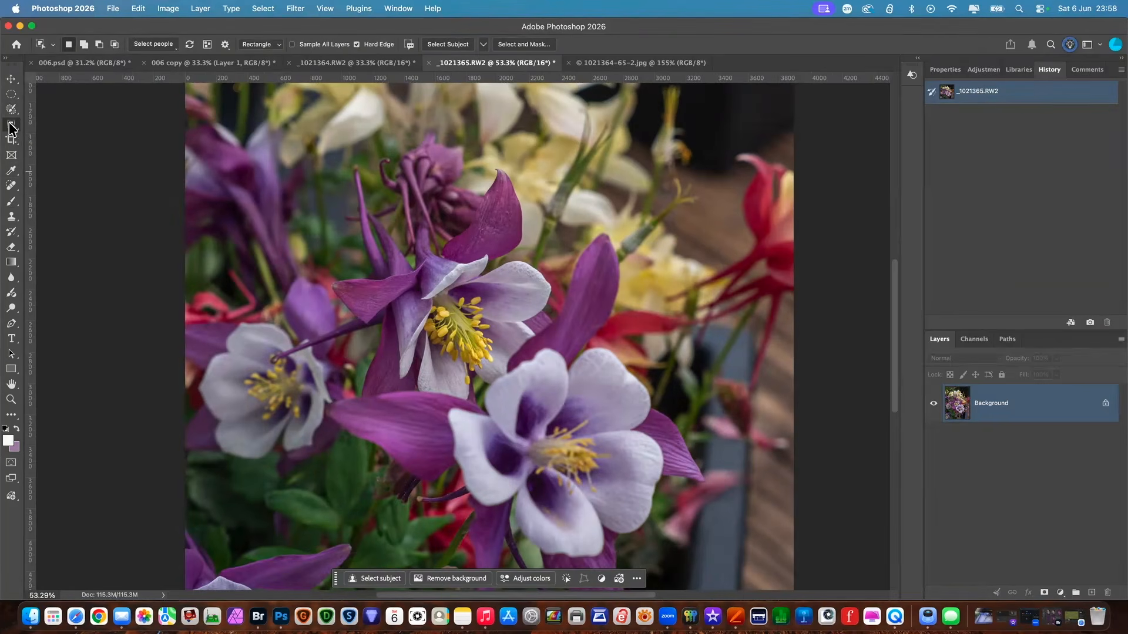
right_click(12, 124)
left_click(71, 135)
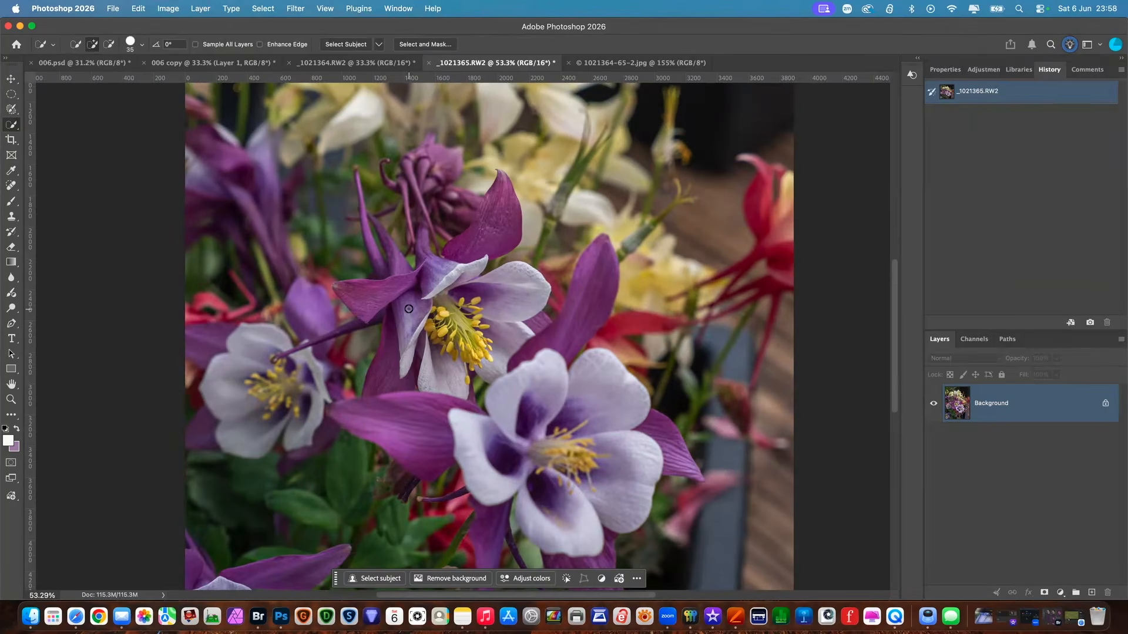
mouse_move(392, 292)
left_mouse_down()
mouse_move(336, 288)
mouse_move(398, 289)
mouse_move(391, 366)
mouse_move(451, 381)
mouse_move(463, 357)
mouse_move(494, 371)
mouse_move(508, 329)
left_mouse_up()
mouse_move(461, 264)
left_mouse_down()
mouse_move(449, 258)
mouse_move(481, 233)
mouse_move(512, 235)
left_mouse_up()
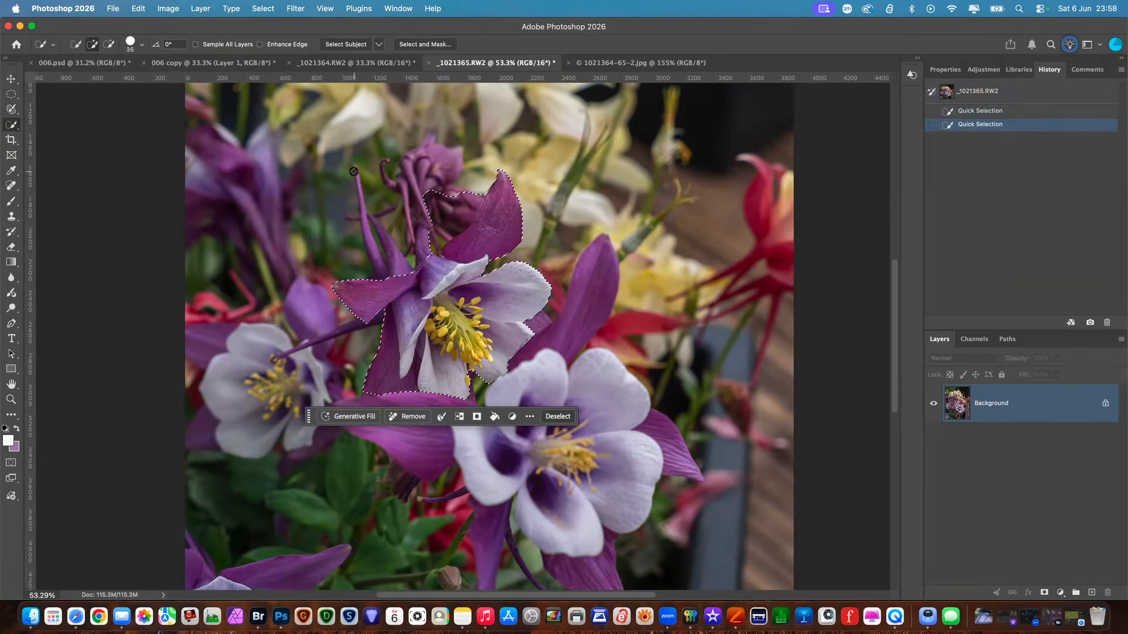
left_click_drag(355, 169, 357, 176)
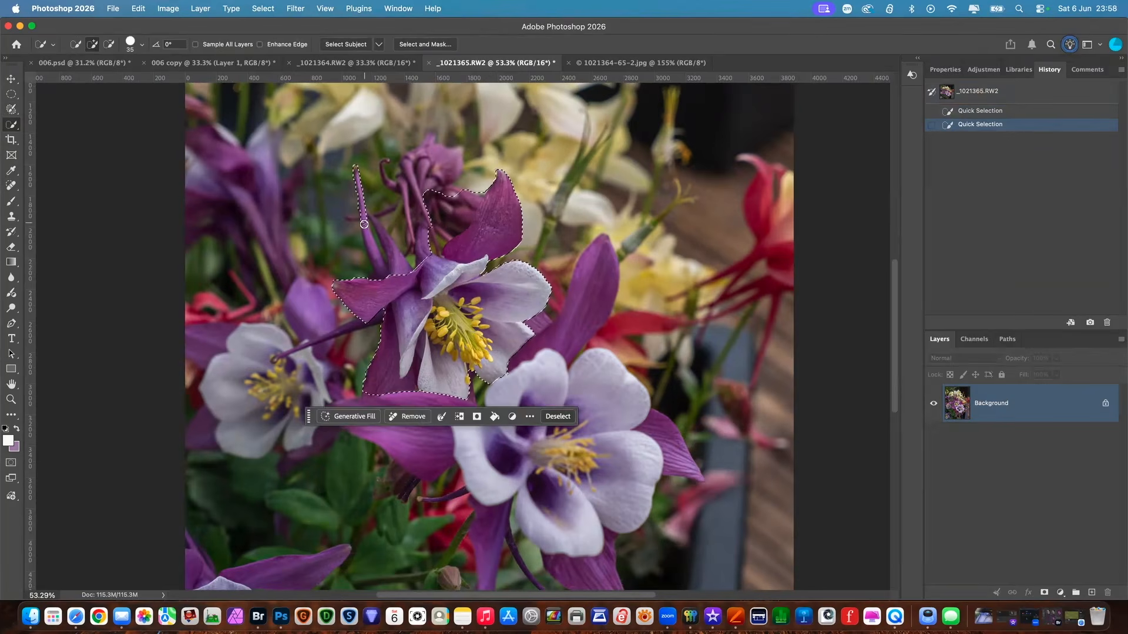
left_click_drag(370, 246, 381, 272)
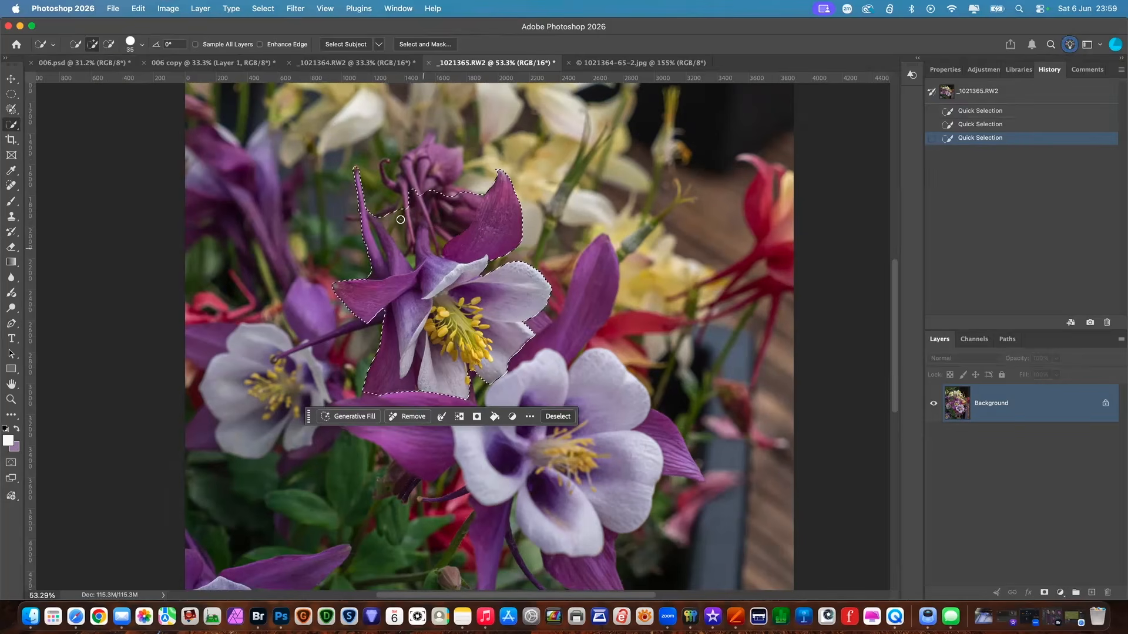
- Subtract the dark purple bud behind the rear flower and the background between its left spur and upper petal from the selection
left_click(109, 44)
left_click_drag(430, 194, 442, 238)
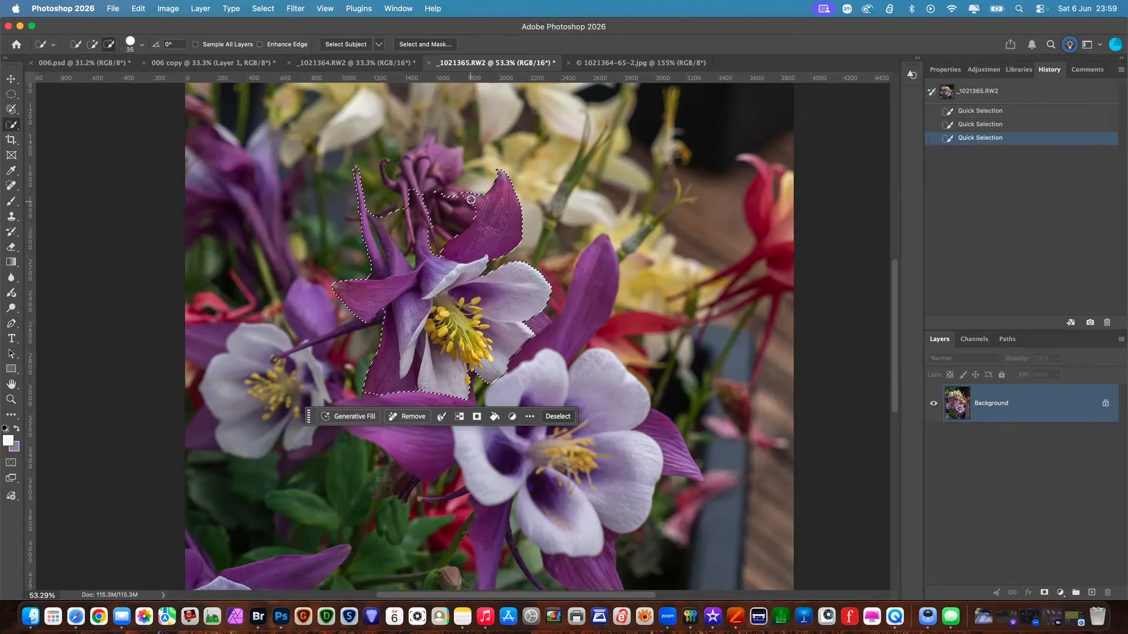
left_click(411, 206)
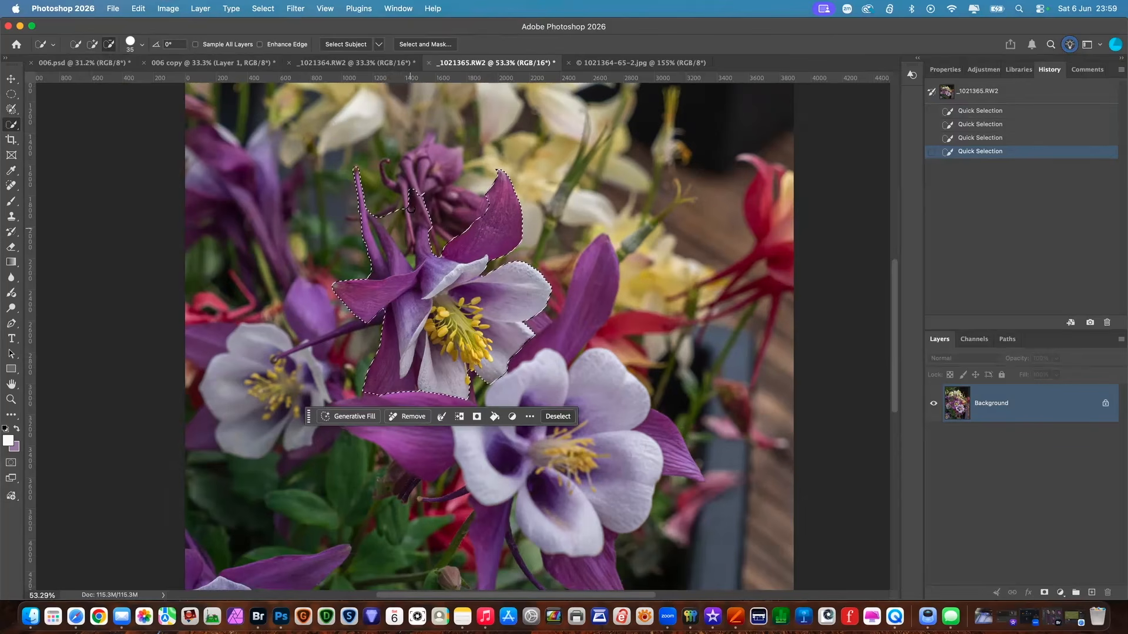
mouse_move(383, 228)
left_mouse_down()
mouse_move(410, 256)
mouse_move(411, 218)
left_mouse_up()
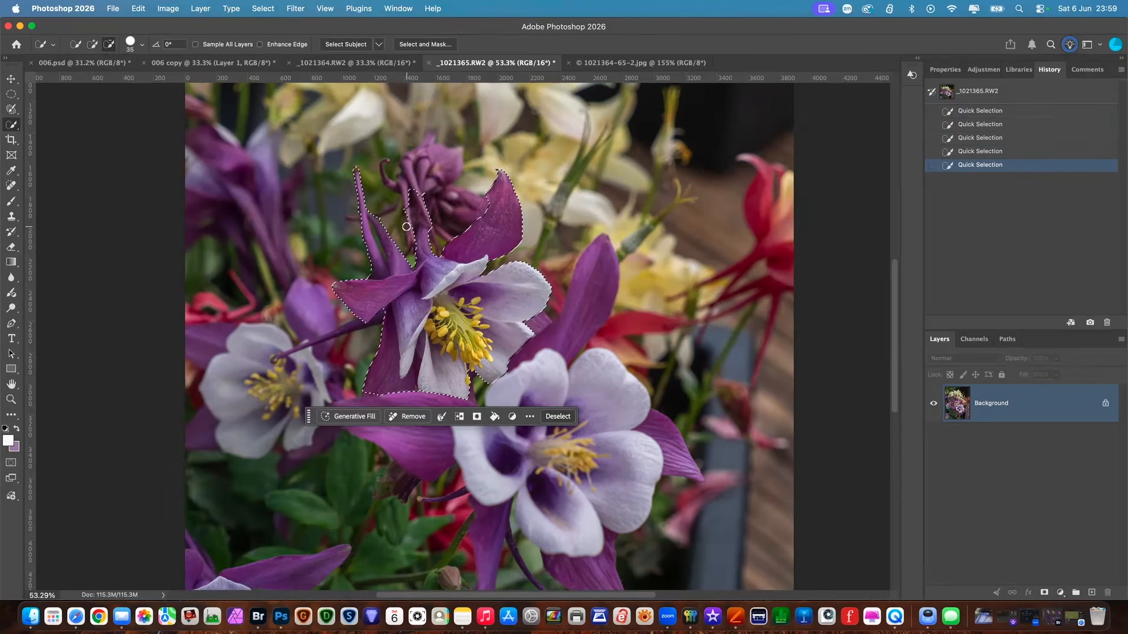
left_click(420, 200)
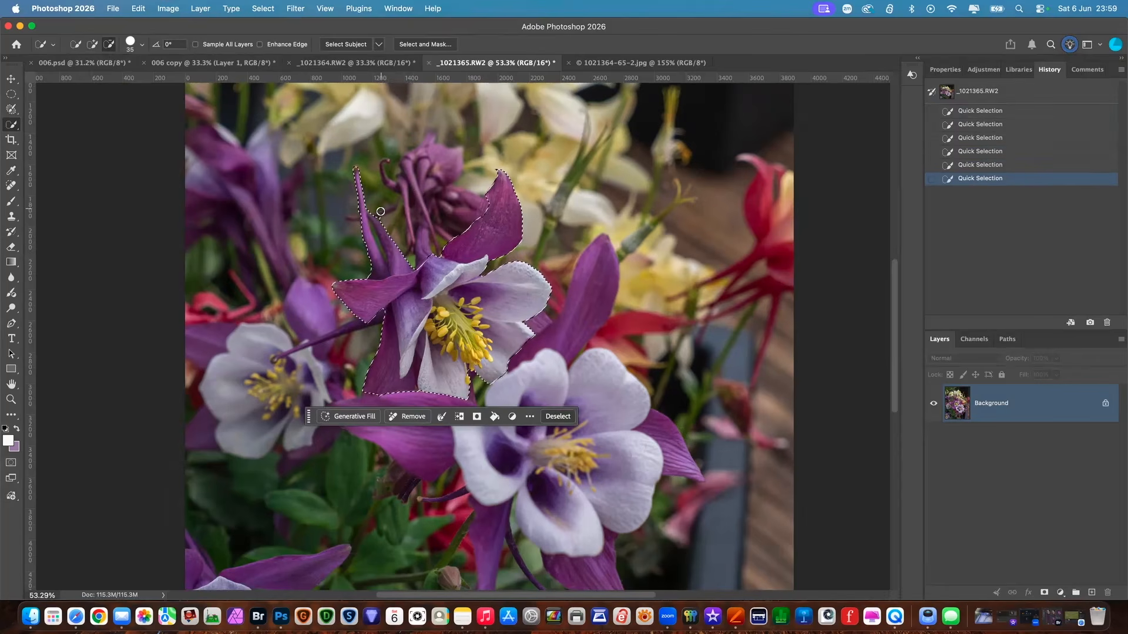
left_click_drag(382, 215, 382, 248)
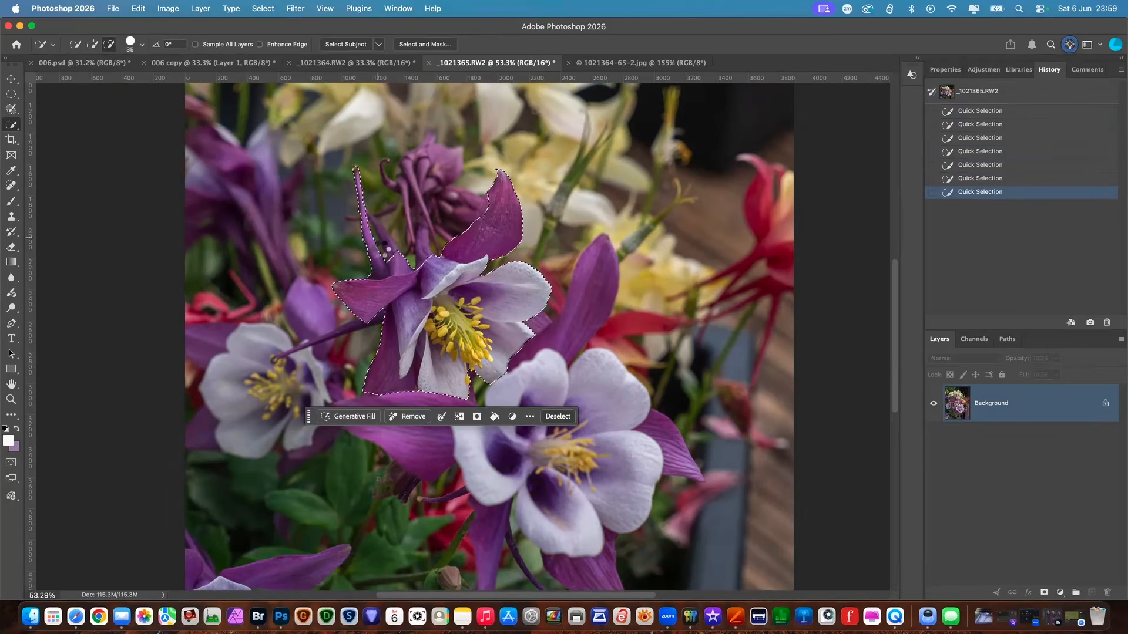
left_click(385, 249)
- Add the left spur's base and short middle spur to the rear flower's selection, and subtract the overspill around the middle spur
left_click(93, 44)
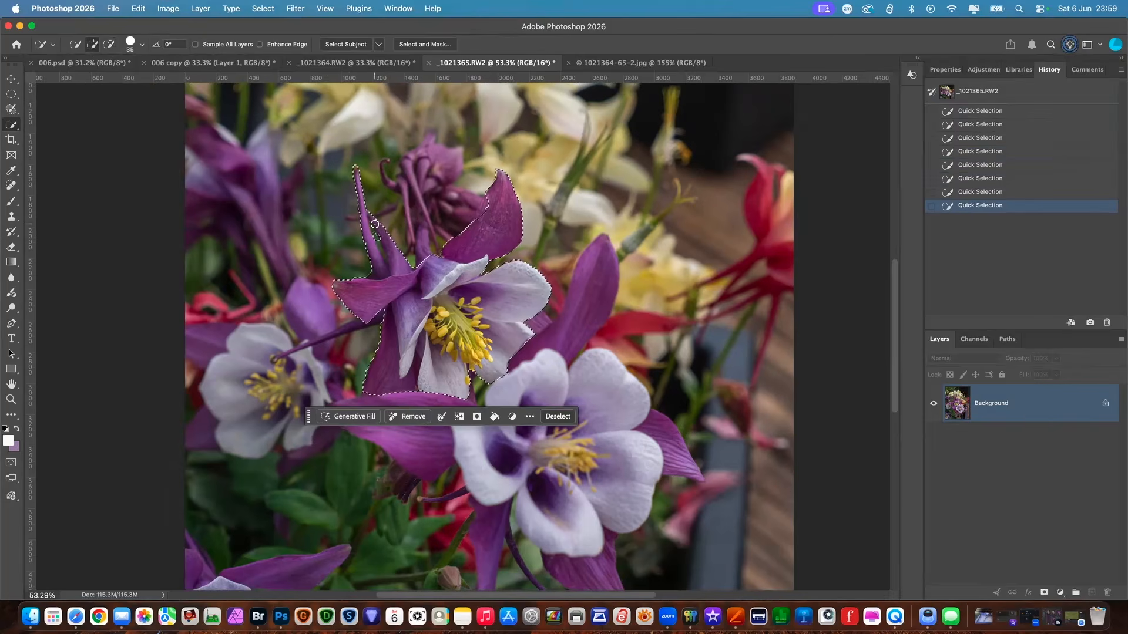
left_click_drag(382, 244, 448, 250)
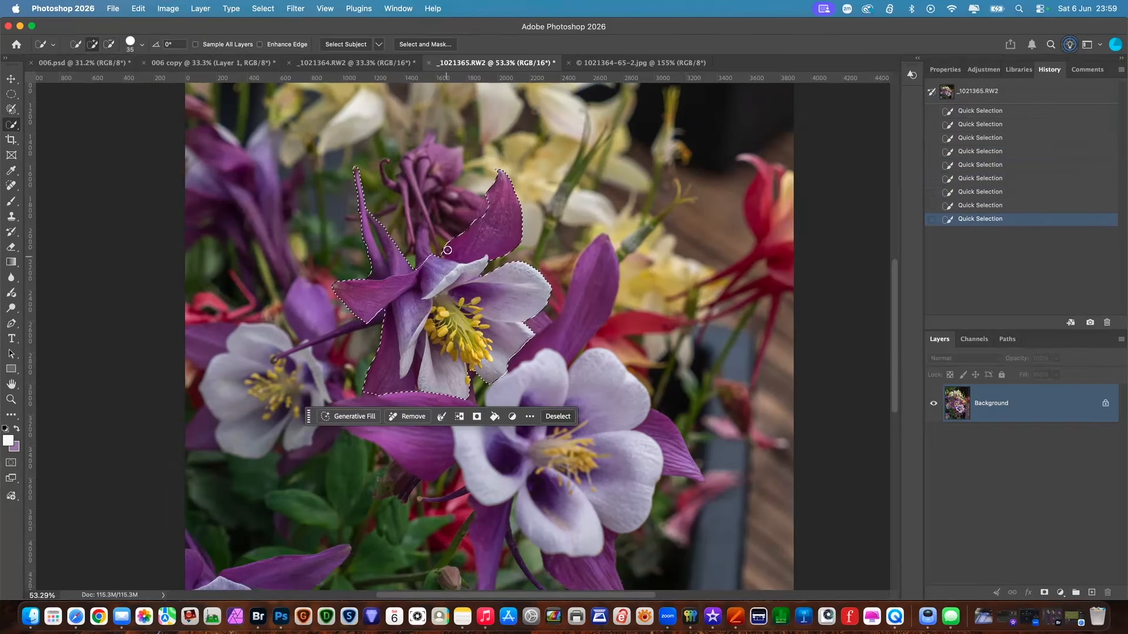
left_click(423, 218)
left_click(109, 44)
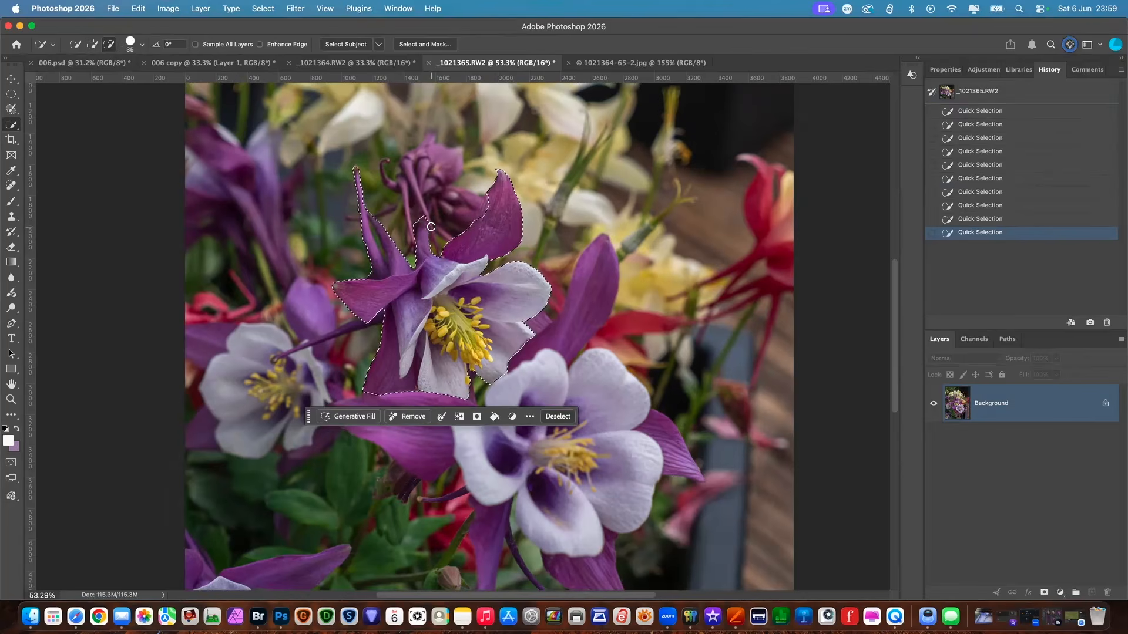
left_click(416, 212)
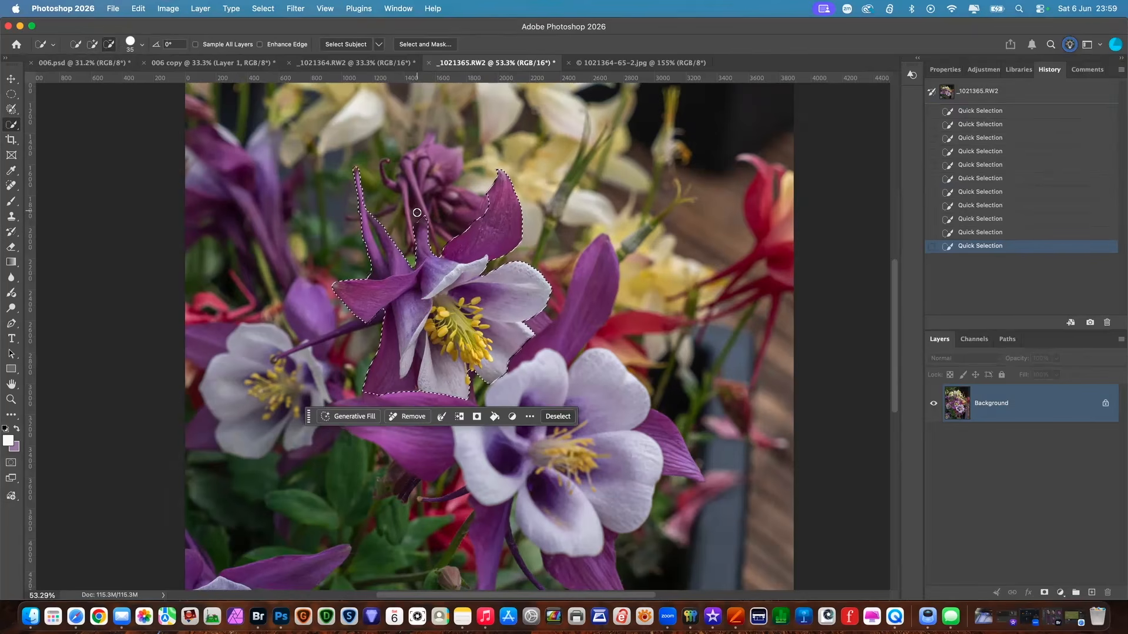
left_click(412, 246)
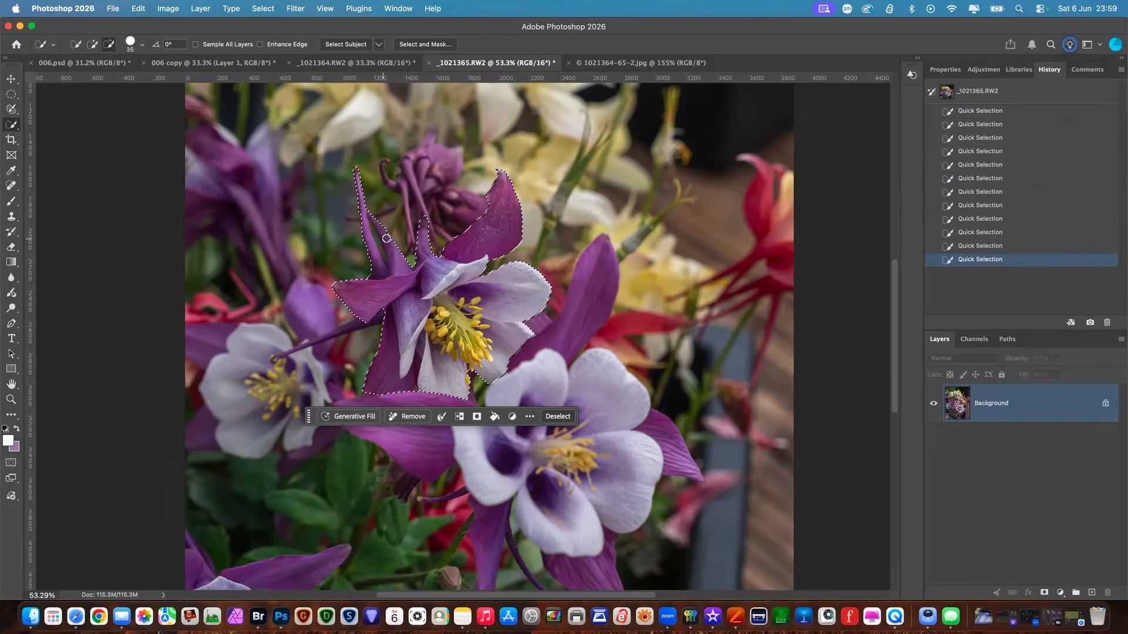
- Move the selected rear flower from _1021365.RW2 into the upper left area of 006 copy, accepting the colour profile conversion
left_click(10, 79)
scroll(382, 265, "right", 1)
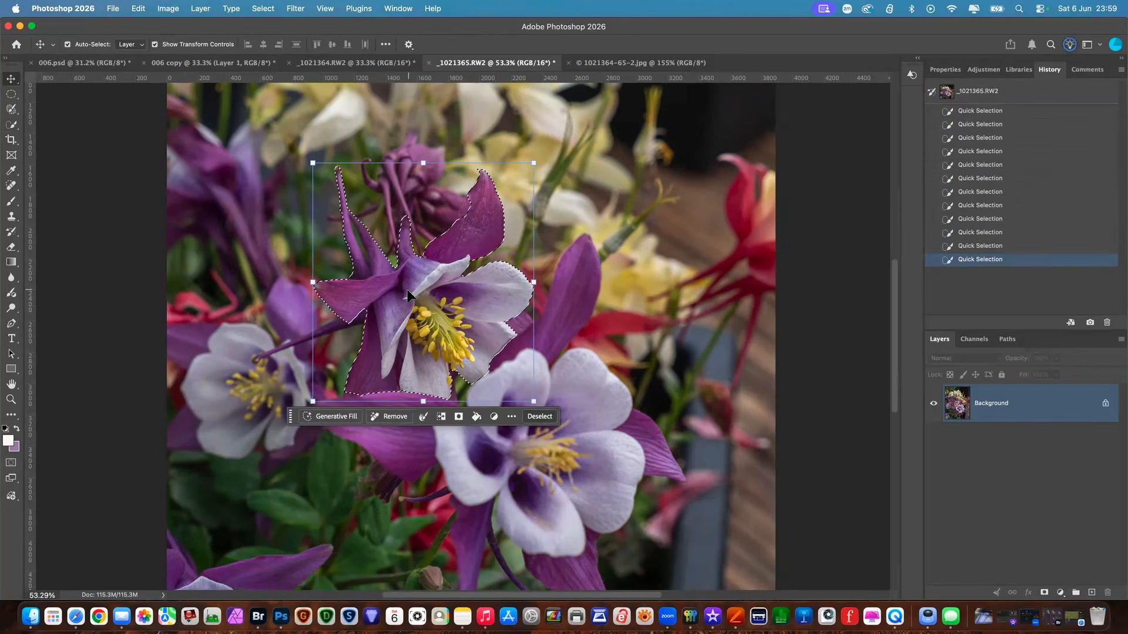
left_click_drag(413, 306, 218, 66)
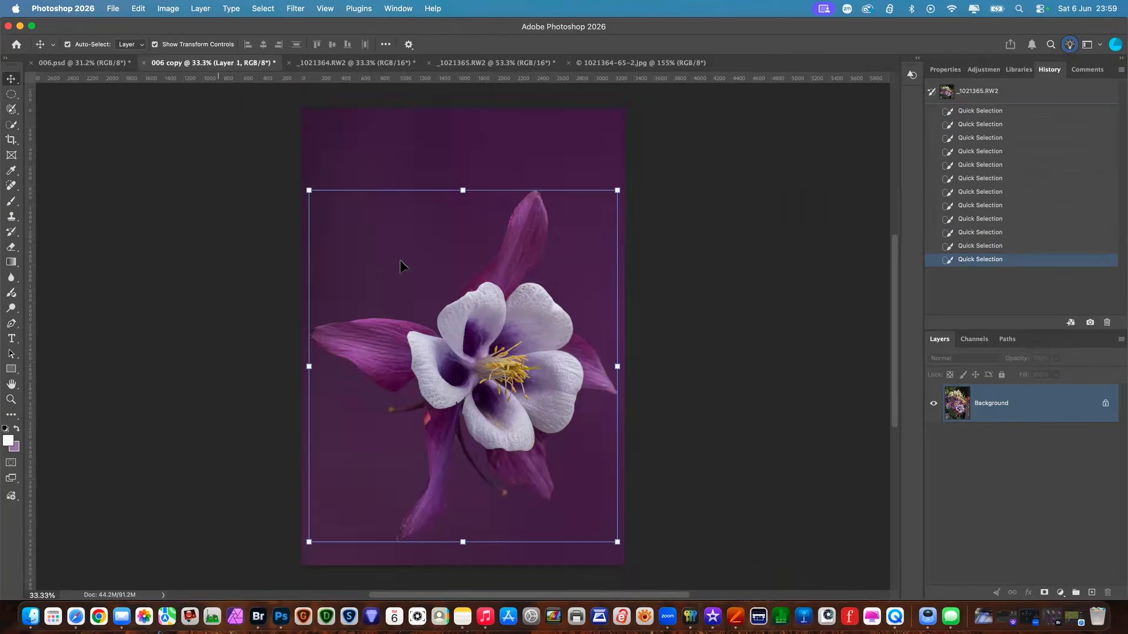
scroll(400, 266, "down", 1)
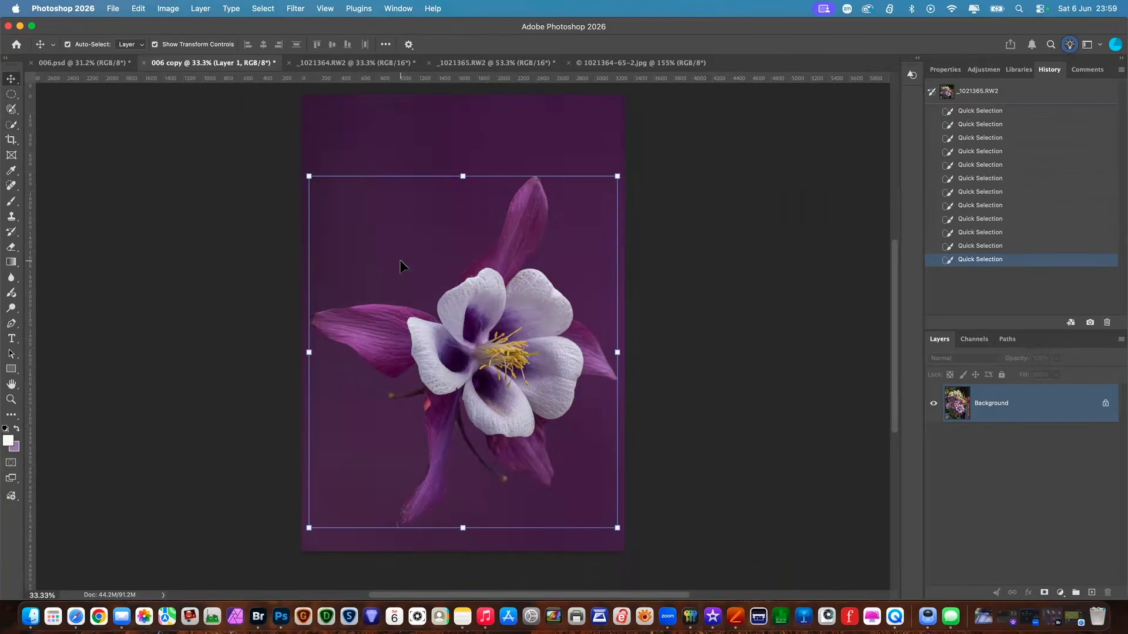
left_click_drag(399, 260, 399, 261)
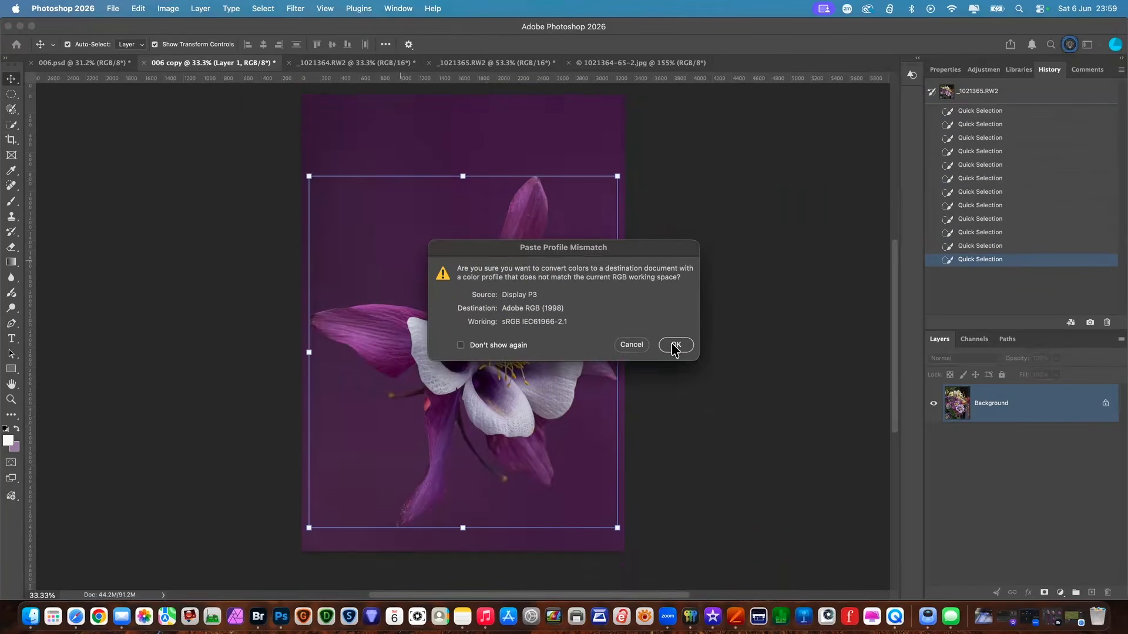
left_click(674, 347)
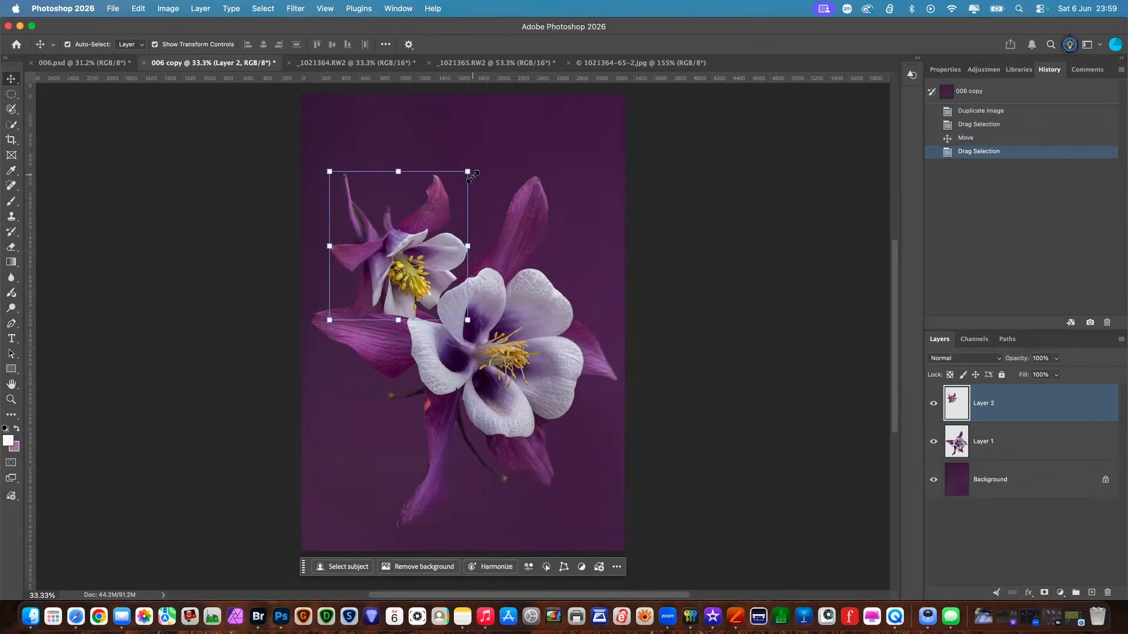
- Enlarge the rear flower to about 119% near the canvas's upper left and reorder its layer beneath Layer 1
left_click_drag(469, 171, 493, 142)
left_click_drag(401, 238, 407, 230)
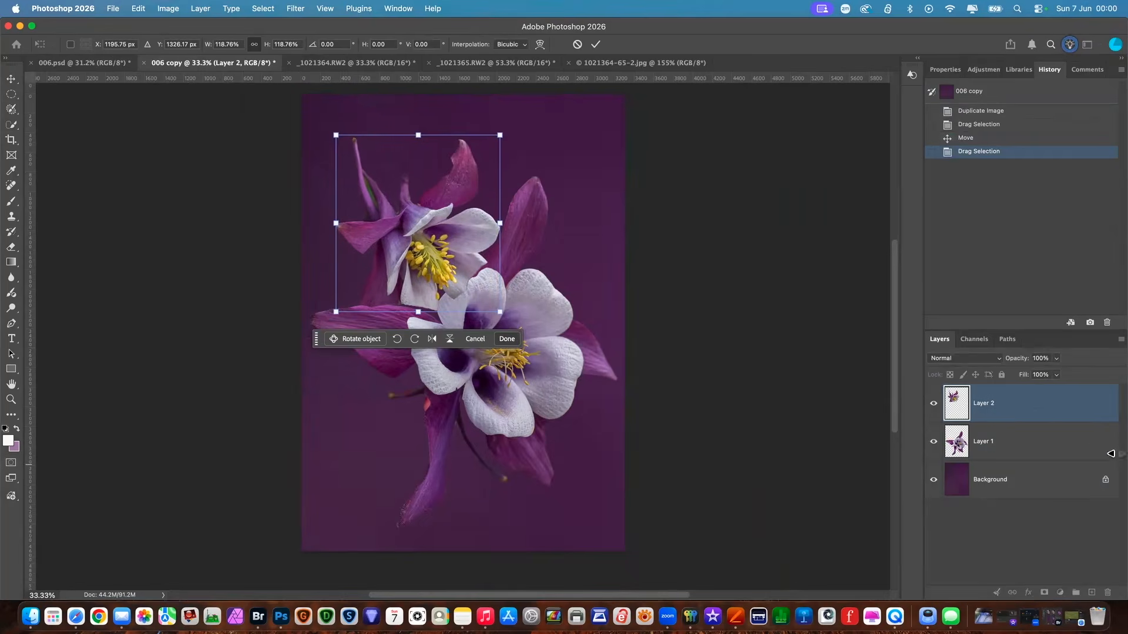
key("Return")
left_click_drag(1028, 404, 1033, 457)
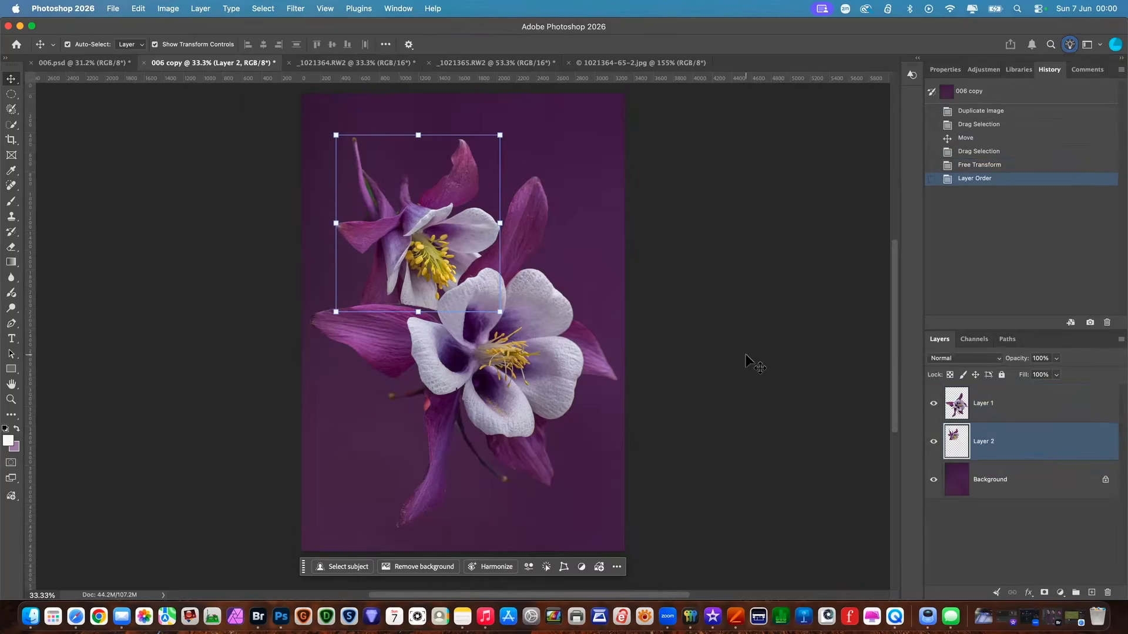
- Enlarge the rear flower on Layer 2 by about 104% and nudge it slightly left behind the front flower
left_click_drag(453, 222, 450, 229)
left_click_drag(497, 140, 503, 132)
left_click_drag(452, 201, 448, 206)
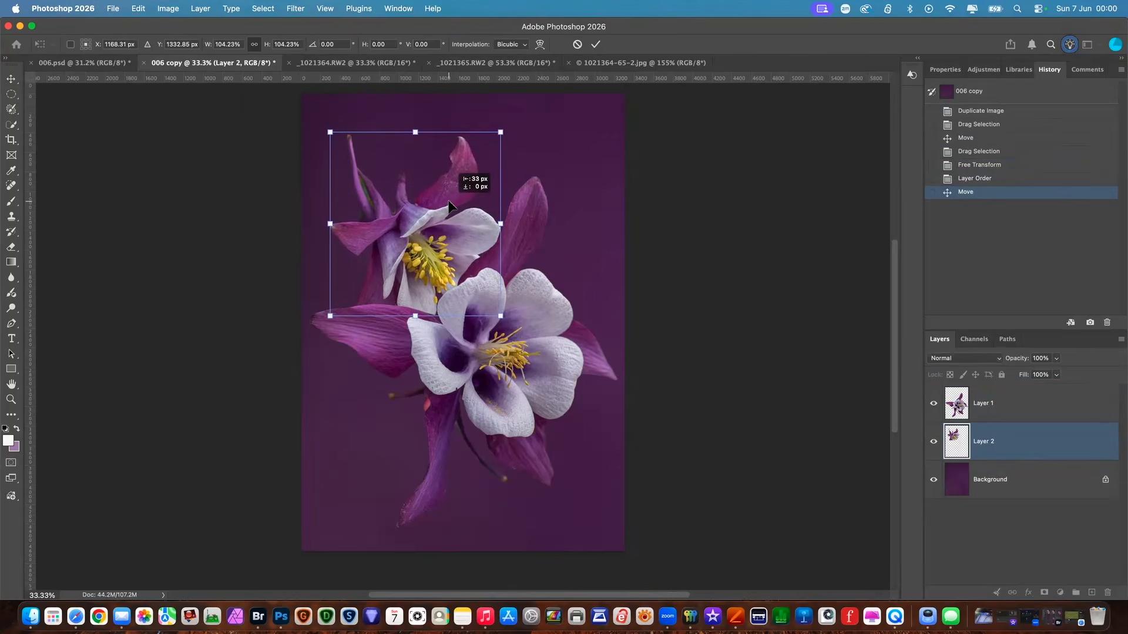
left_click_drag(449, 206, 449, 206)
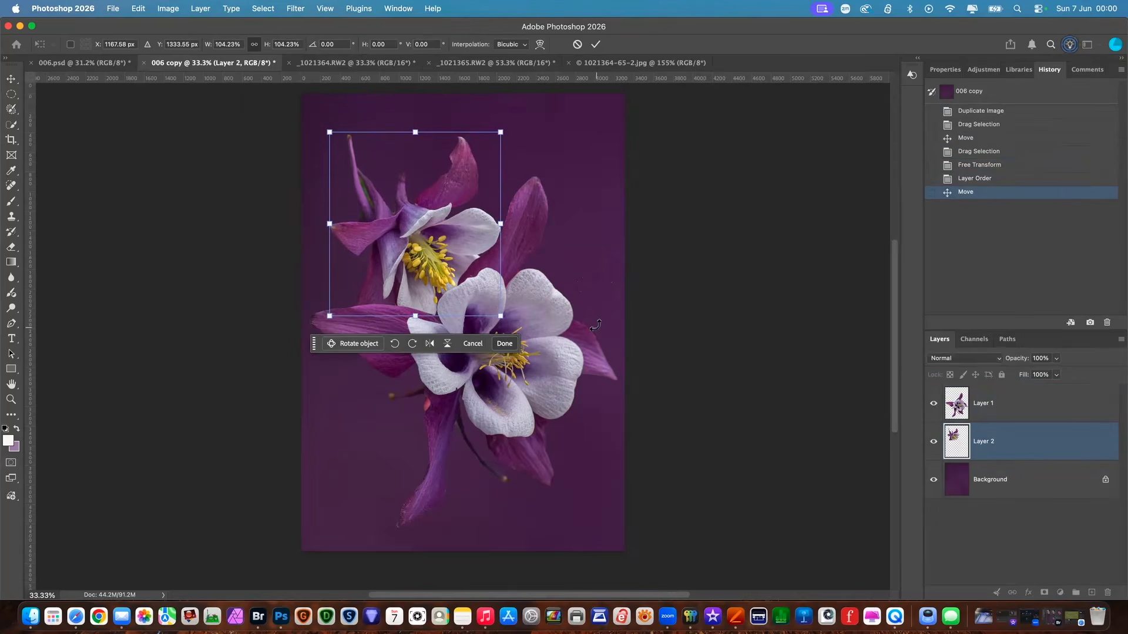
- Hide Layer 2 and add a white layer mask to Layer 1
left_click(934, 441)
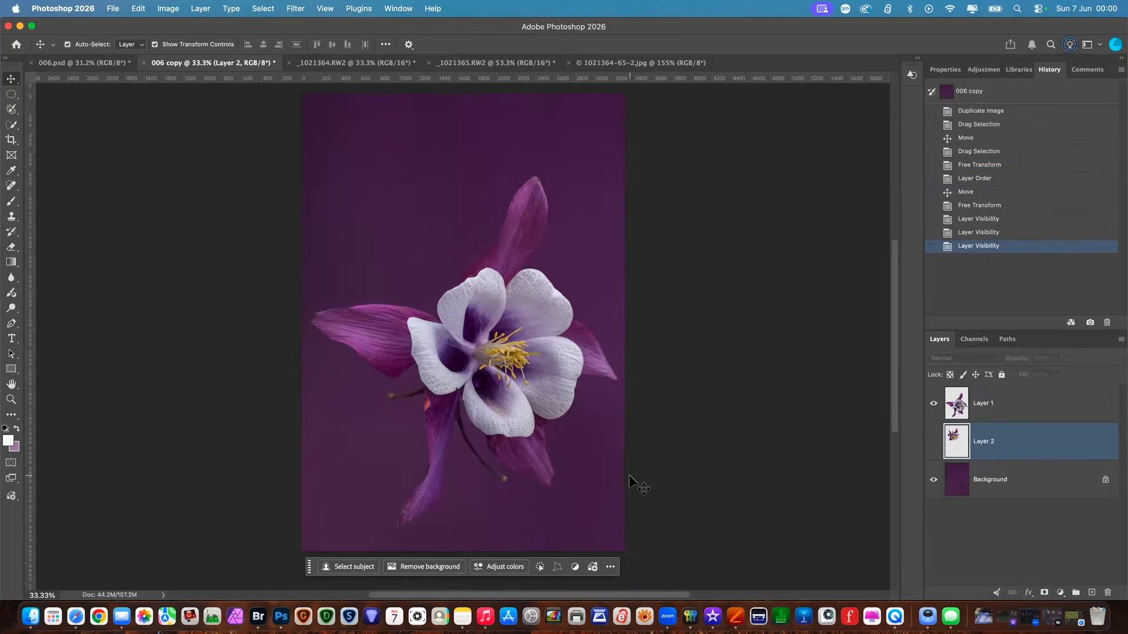
left_click(10, 400)
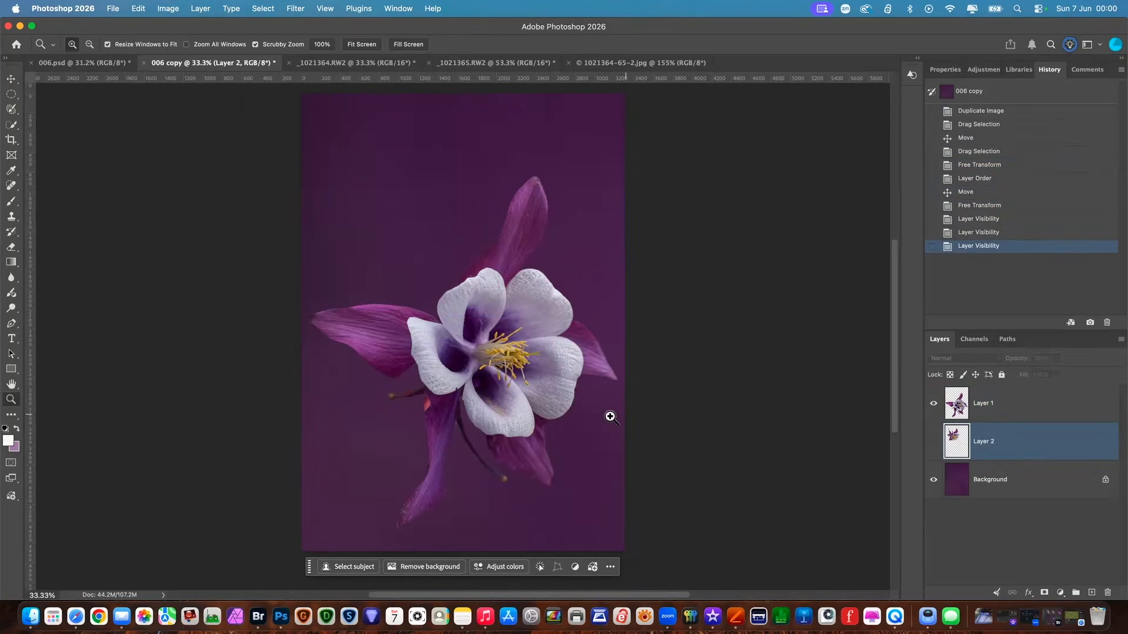
left_click_drag(478, 382, 519, 350)
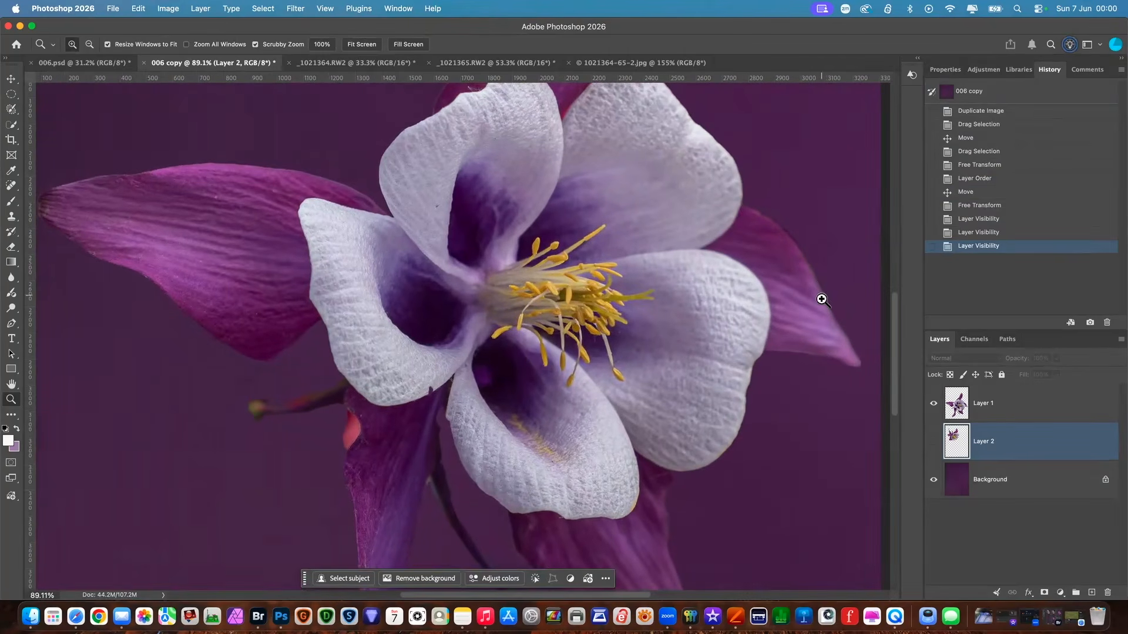
left_click_drag(897, 381, 893, 315)
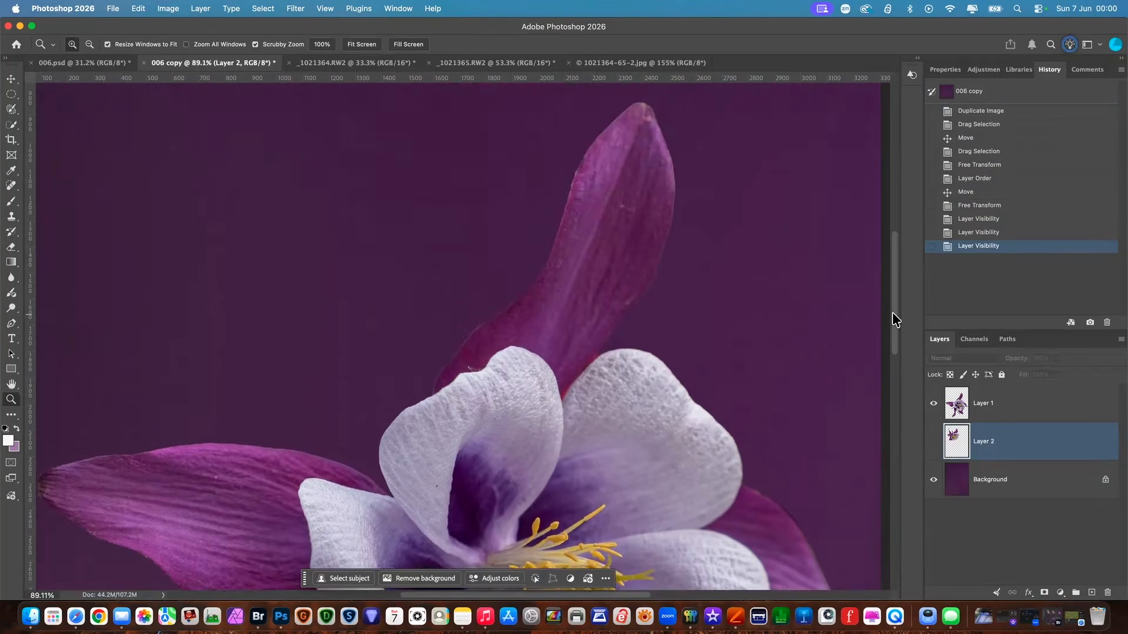
left_click(12, 202)
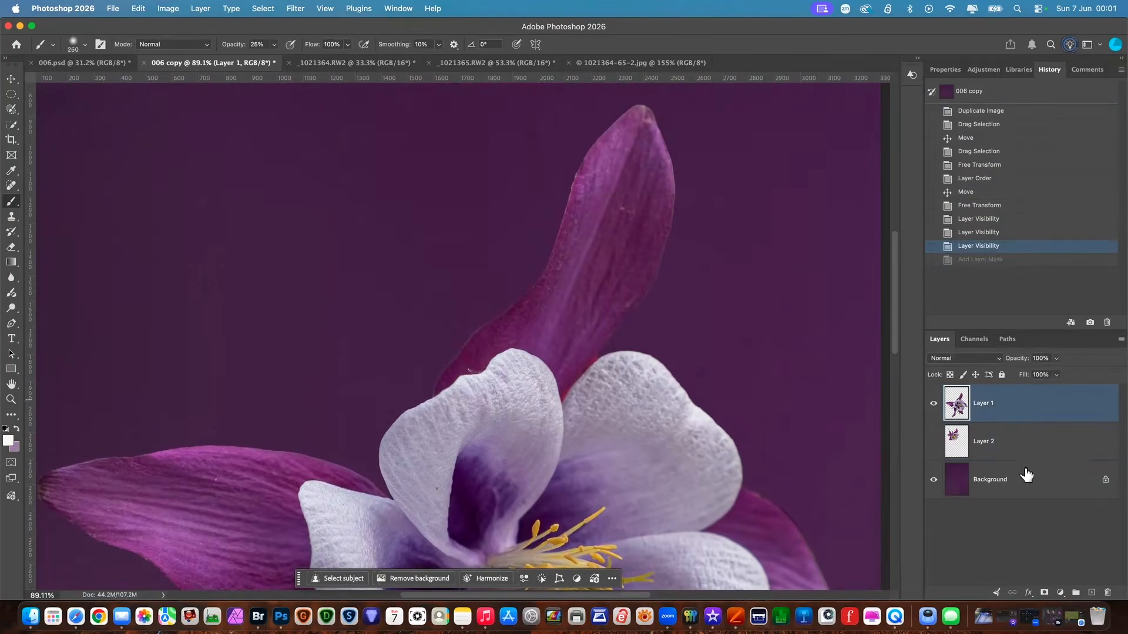
left_click(1044, 592)
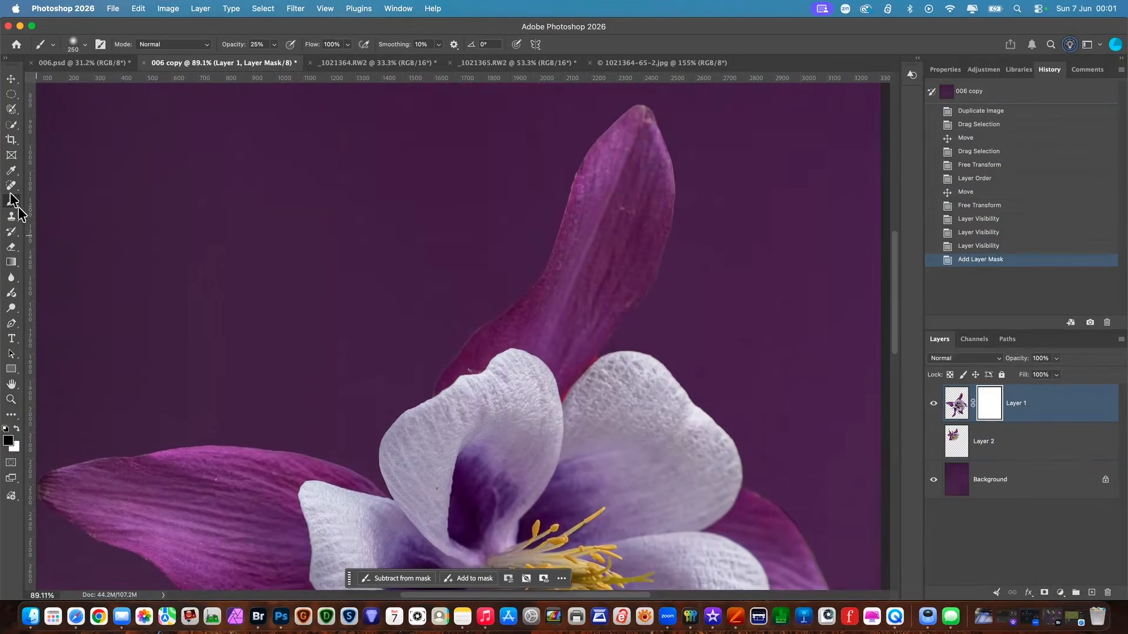
- Mask the fringe along the upper petal's right edge with a size 50 brush at 100% opacity, restoring the white petal's rim in white
left_click(273, 44)
left_click_drag(274, 58, 331, 64)
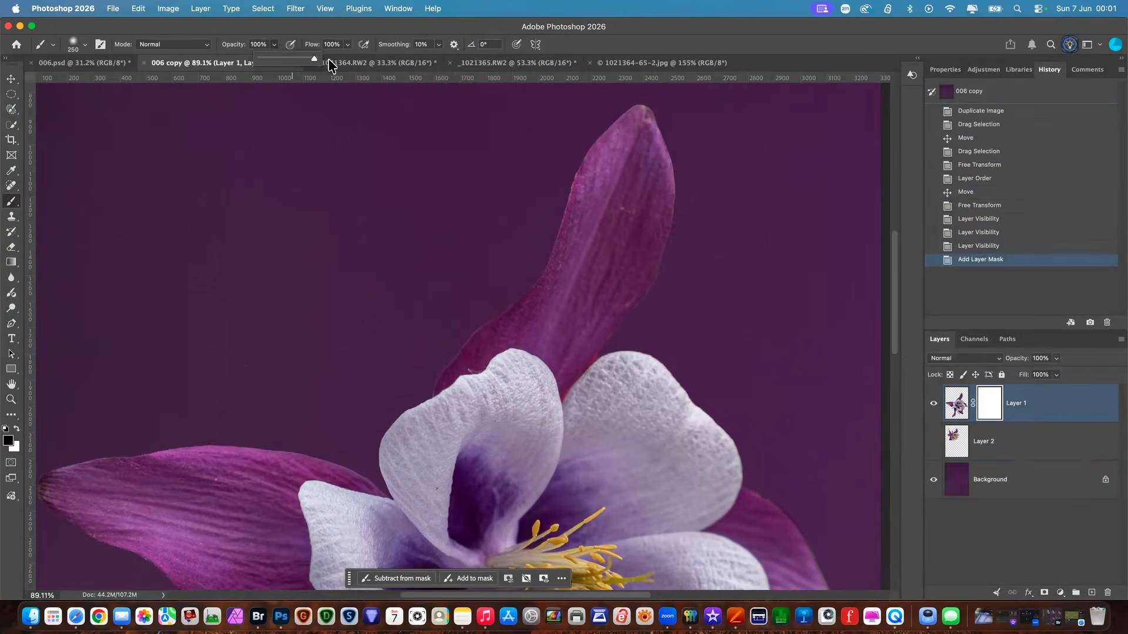
key("bracketleft")
key("bracketleft")
key("bracketleft")
key("bracketleft")
key("bracketleft")
key("bracketleft")
key("bracketleft")
key("bracketleft")
key("bracketleft")
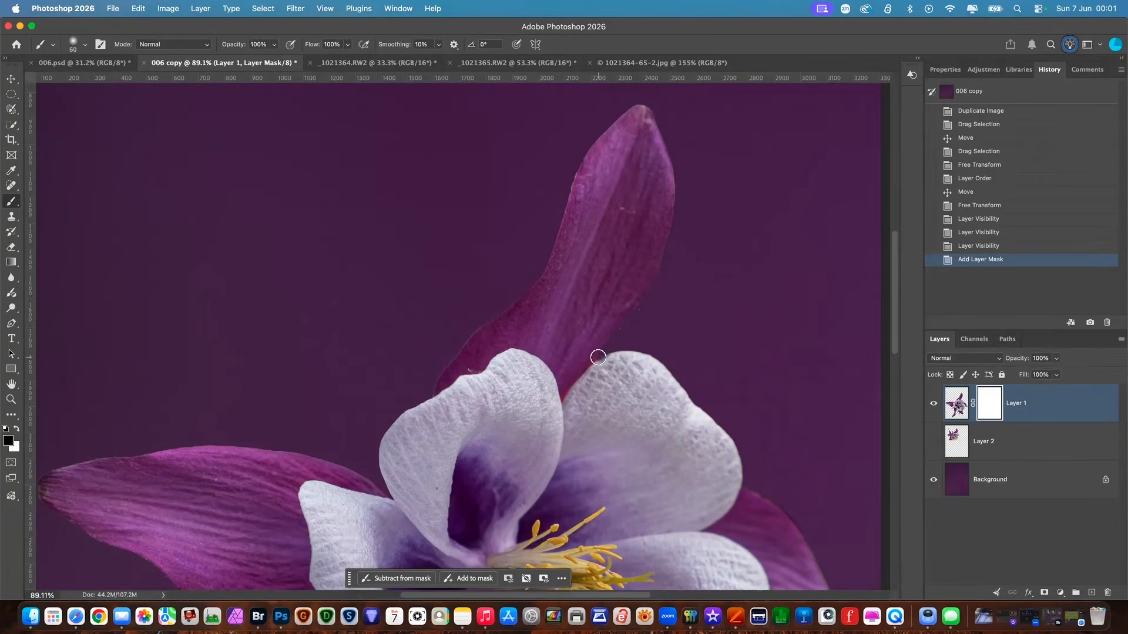
left_click_drag(686, 253, 650, 337)
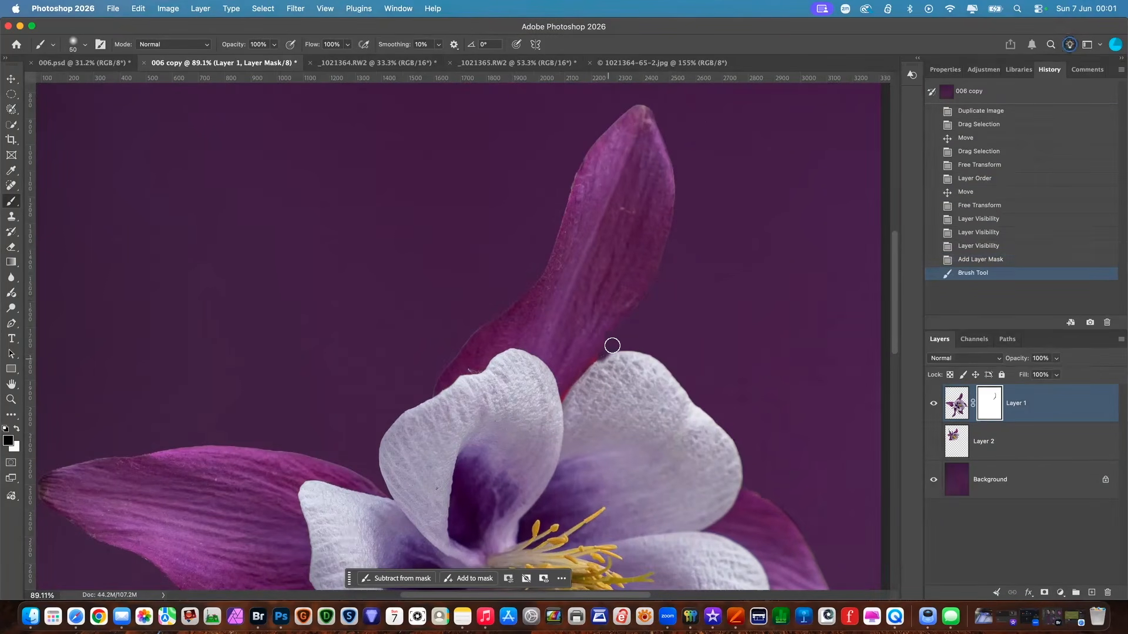
left_click(593, 360)
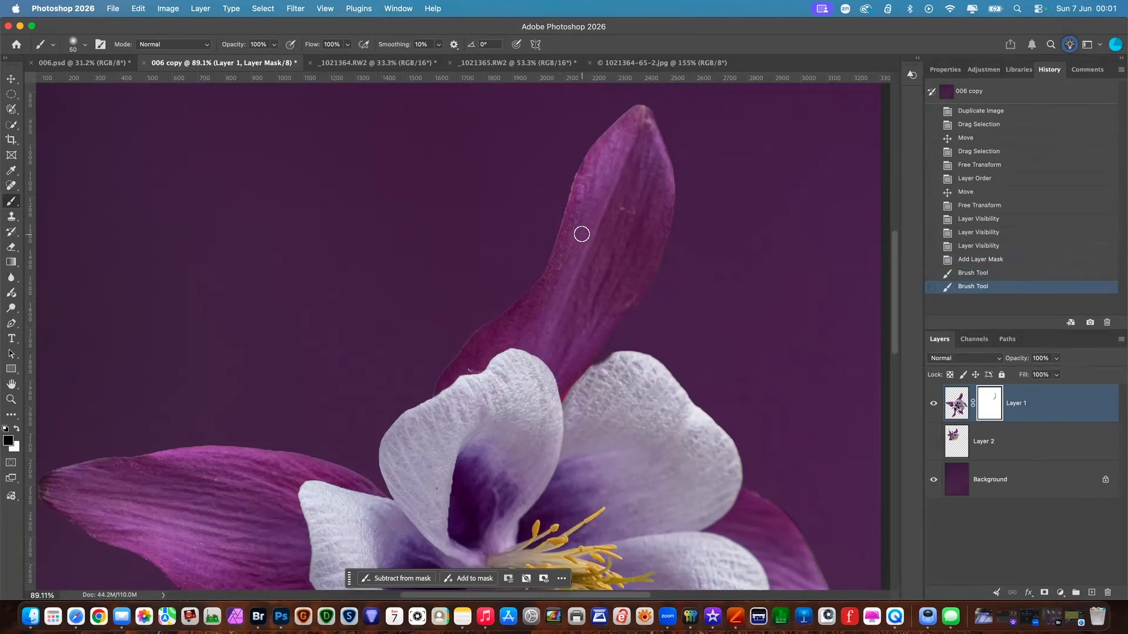
key("x")
left_click(617, 365)
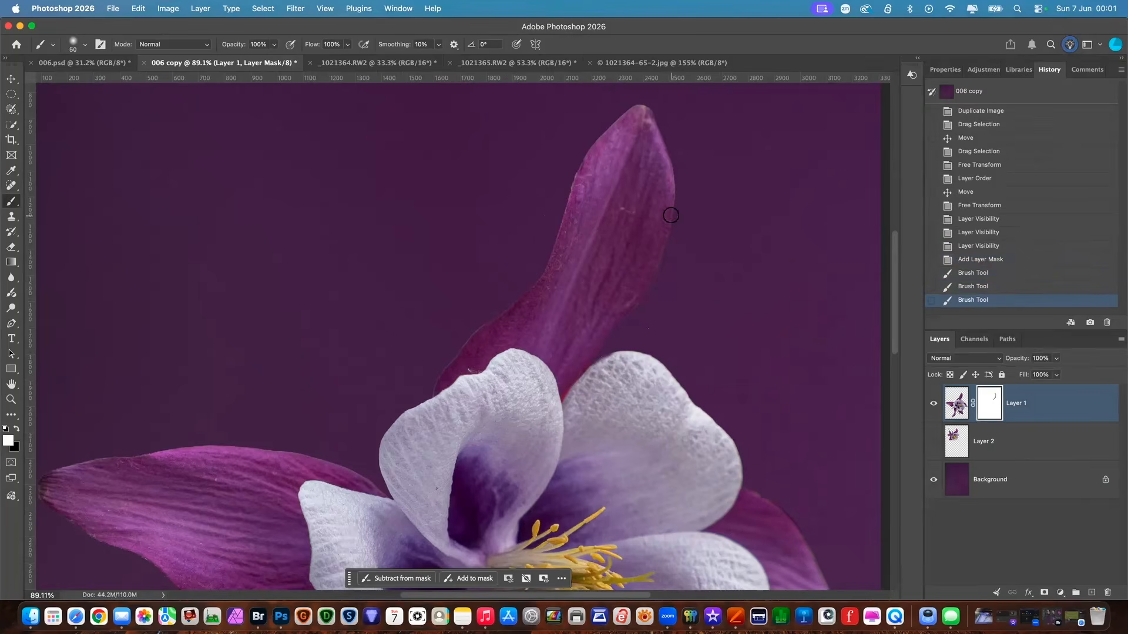
- Paint black on Layer 1's mask along the upper petal's left edge, from its tip down to the white petal
key("x")
mouse_move(646, 102)
left_mouse_down()
mouse_move(577, 160)
mouse_move(550, 243)
left_mouse_up()
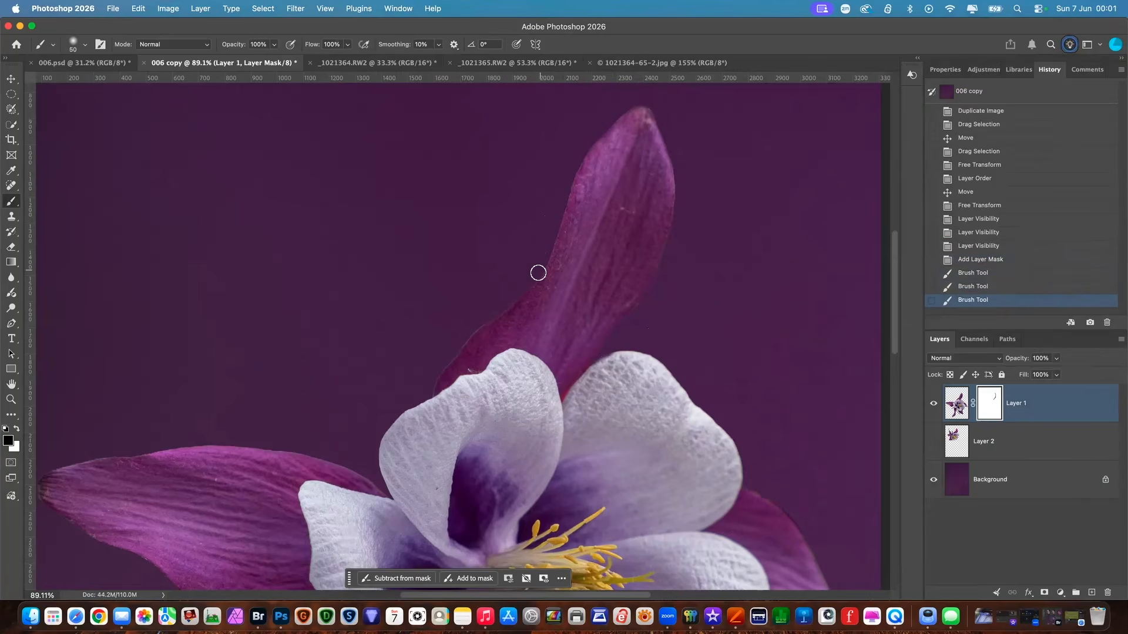
mouse_move(458, 346)
left_mouse_down()
mouse_move(431, 388)
mouse_move(425, 381)
left_mouse_up()
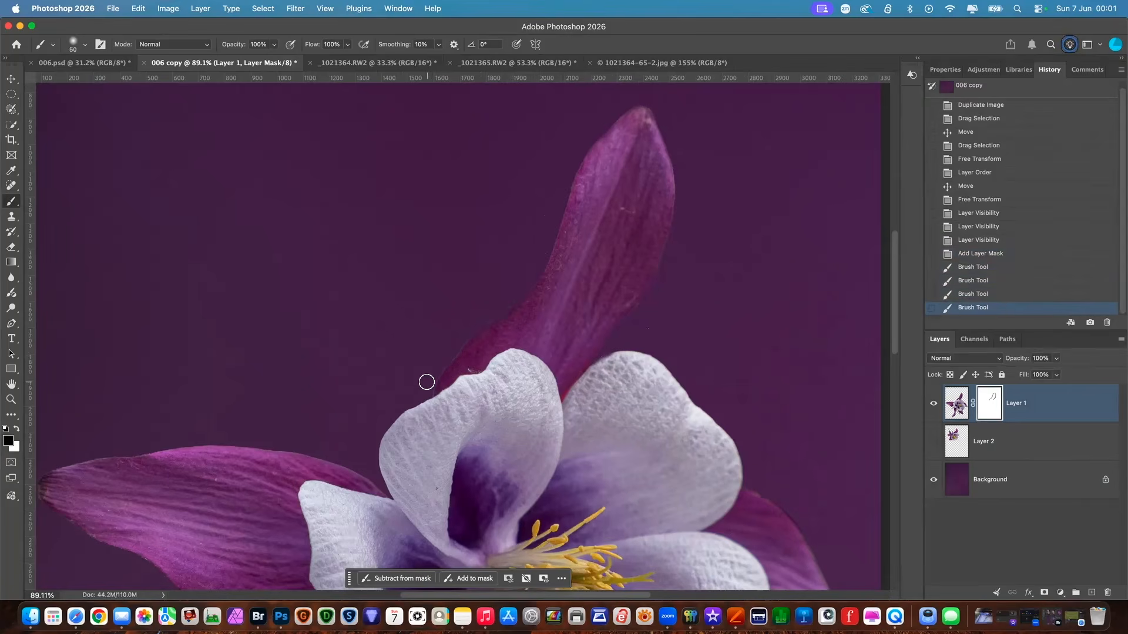
- Mask the fringe around the right purple petal, along its outer edge, tip and underside
scroll(891, 292, "down", 8)
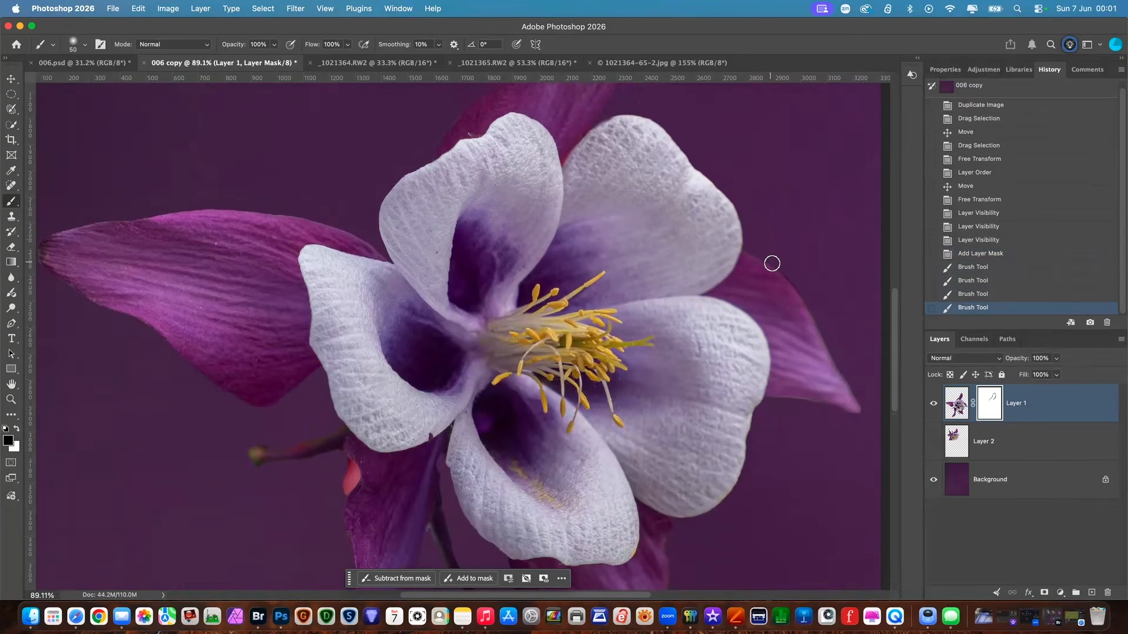
left_click_drag(793, 283, 861, 414)
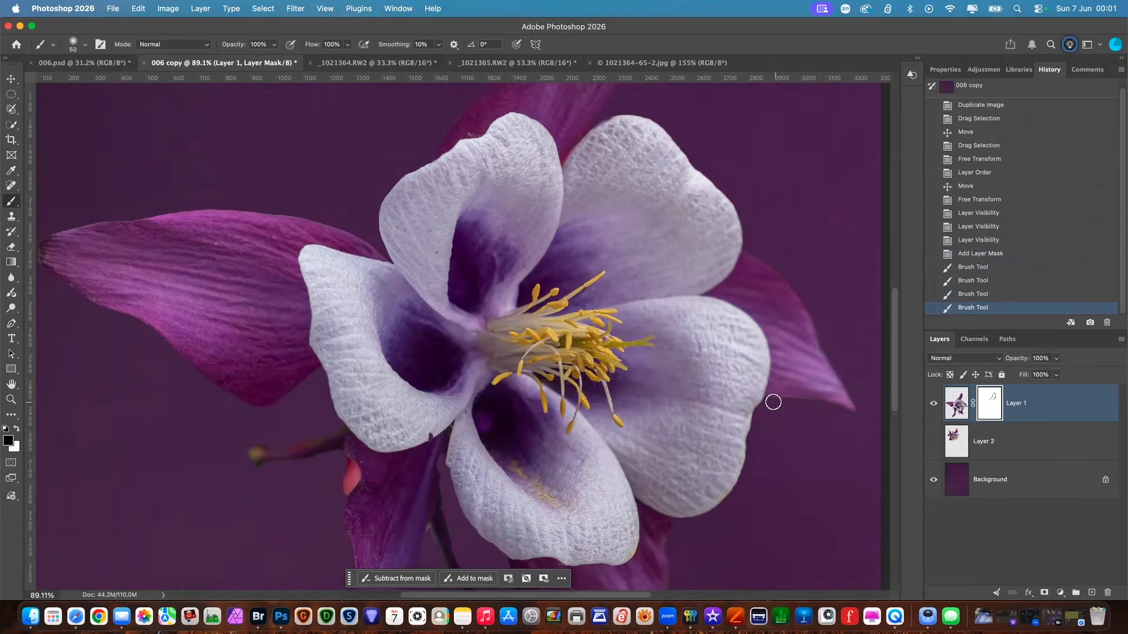
left_click_drag(768, 402, 766, 403)
- Mask the rough edges of the lower right petal and the long lower left petal, including the red spot beside it
left_click_drag(894, 371, 895, 424)
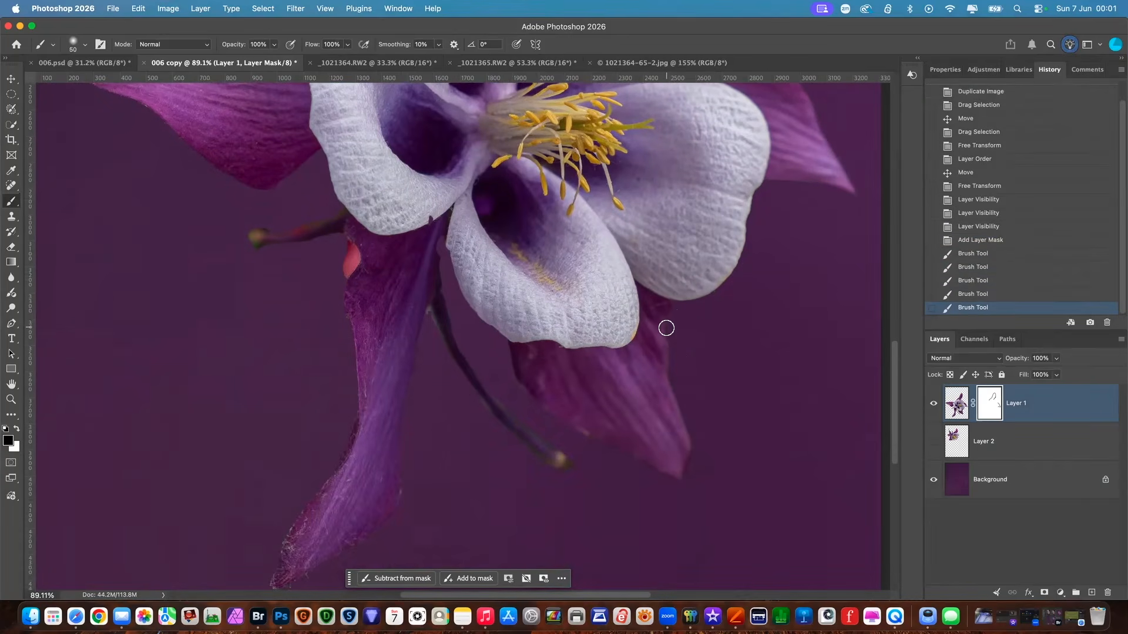
mouse_move(672, 388)
left_mouse_down()
mouse_move(689, 444)
mouse_move(681, 477)
mouse_move(627, 452)
left_mouse_up()
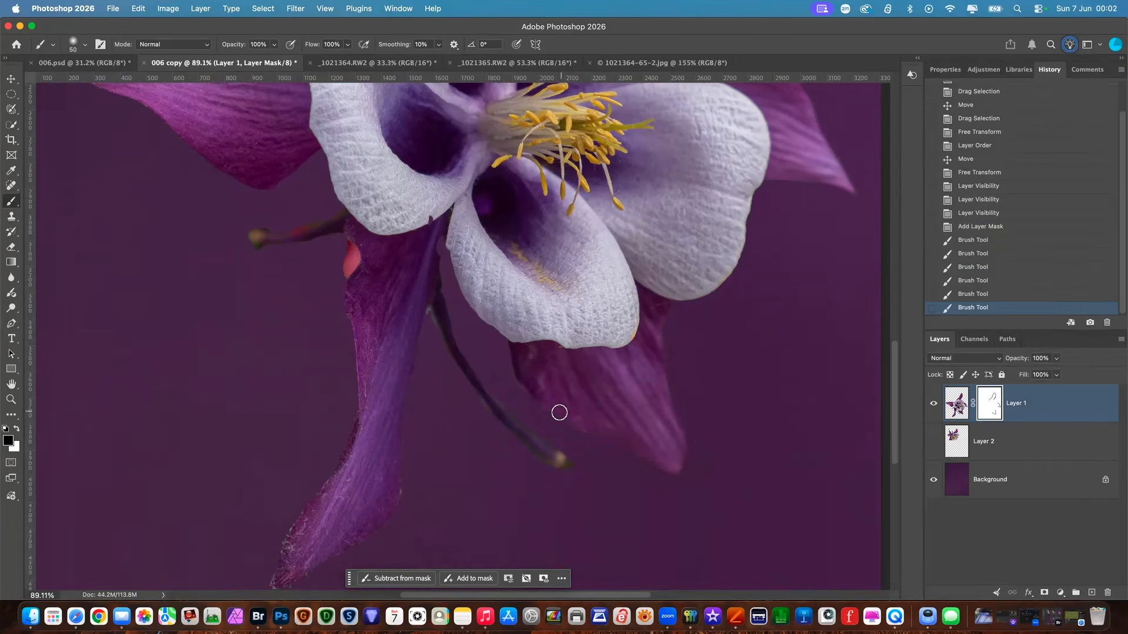
left_click_drag(515, 379, 506, 352)
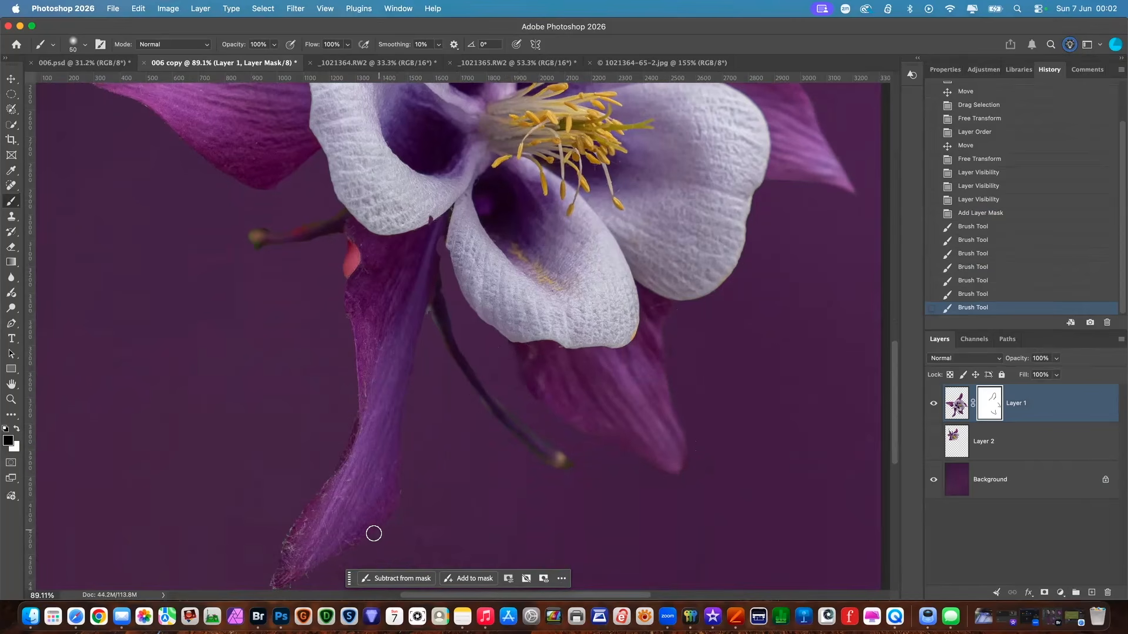
mouse_move(285, 590)
left_mouse_down()
mouse_move(272, 590)
mouse_move(277, 557)
mouse_move(307, 502)
left_mouse_up()
mouse_move(342, 445)
left_mouse_down()
mouse_move(356, 258)
mouse_move(345, 236)
mouse_move(335, 417)
mouse_move(377, 358)
left_mouse_up()
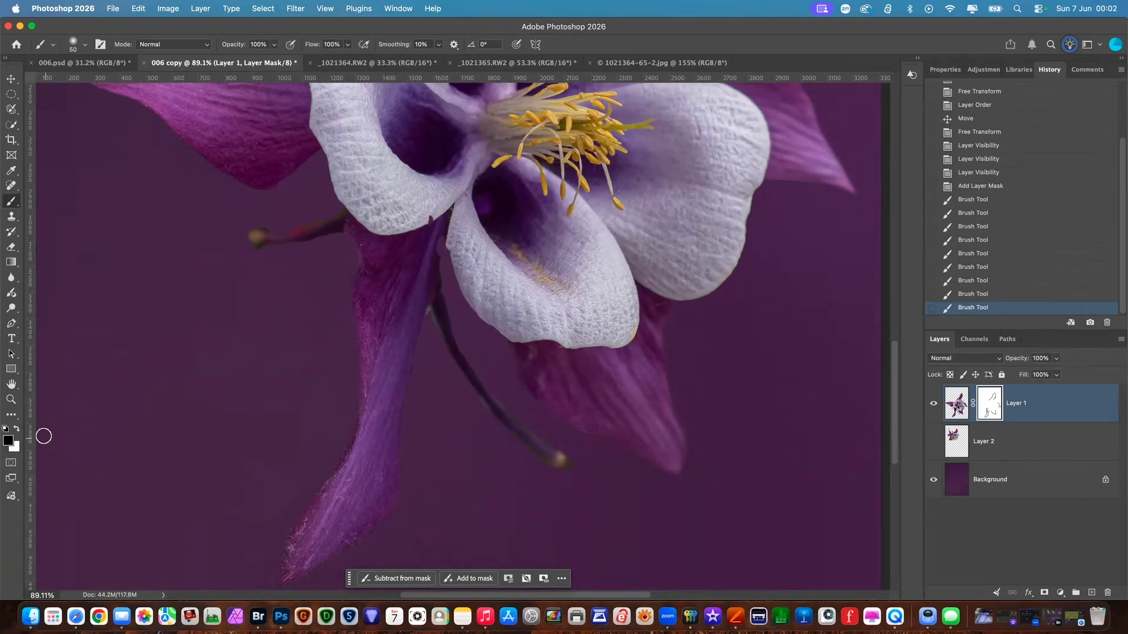
- Mask the green fringe along both sides of the thin curved lower spur and its knobbed tip with a size 35 brush
left_click(10, 400)
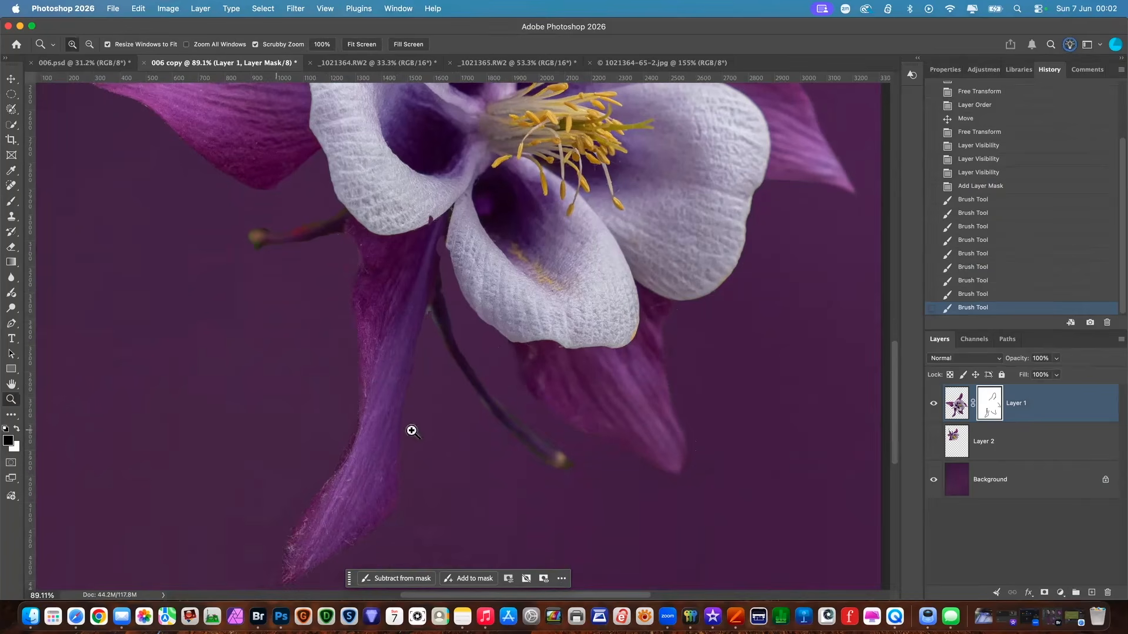
left_click_drag(527, 431, 544, 425)
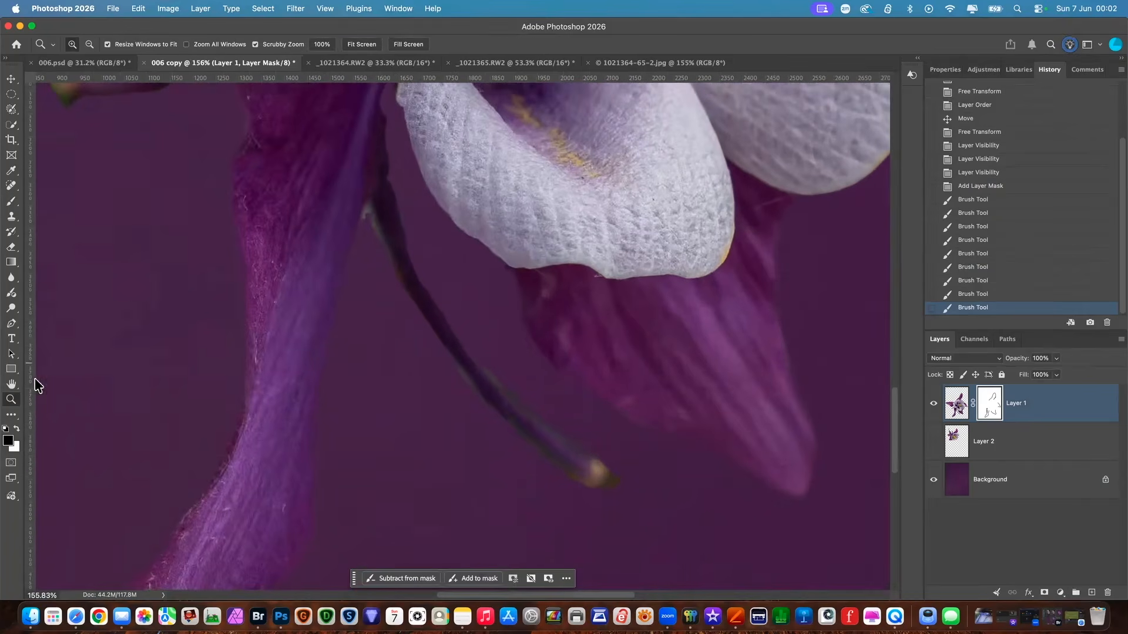
left_click(10, 203)
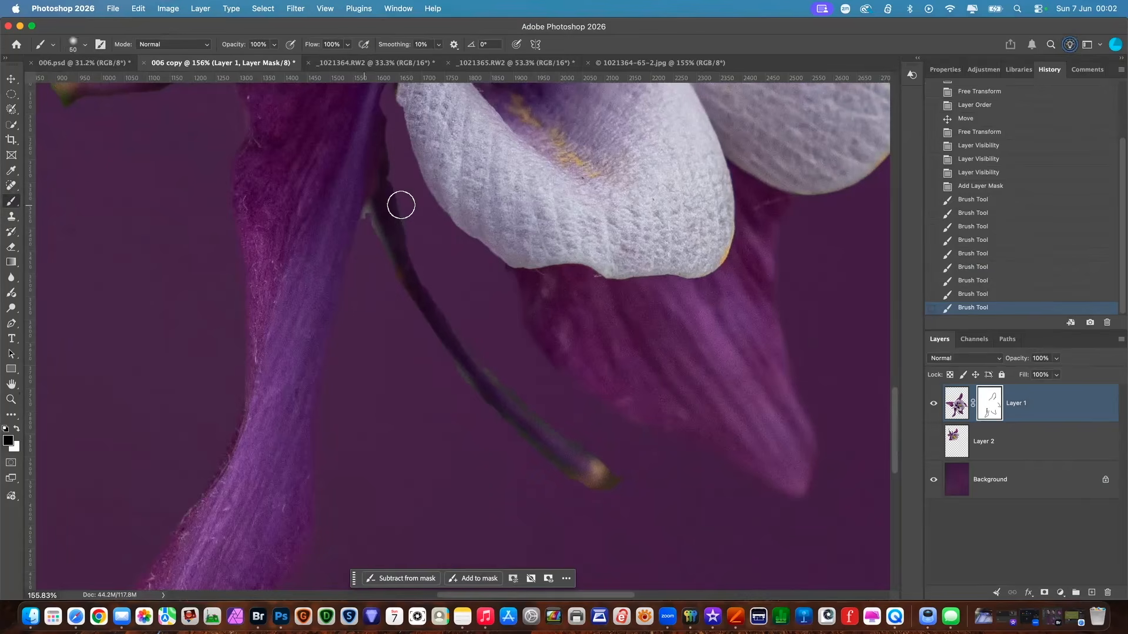
key("bracketleft")
key("bracketleft")
key("bracketleft")
left_click_drag(894, 453, 894, 446)
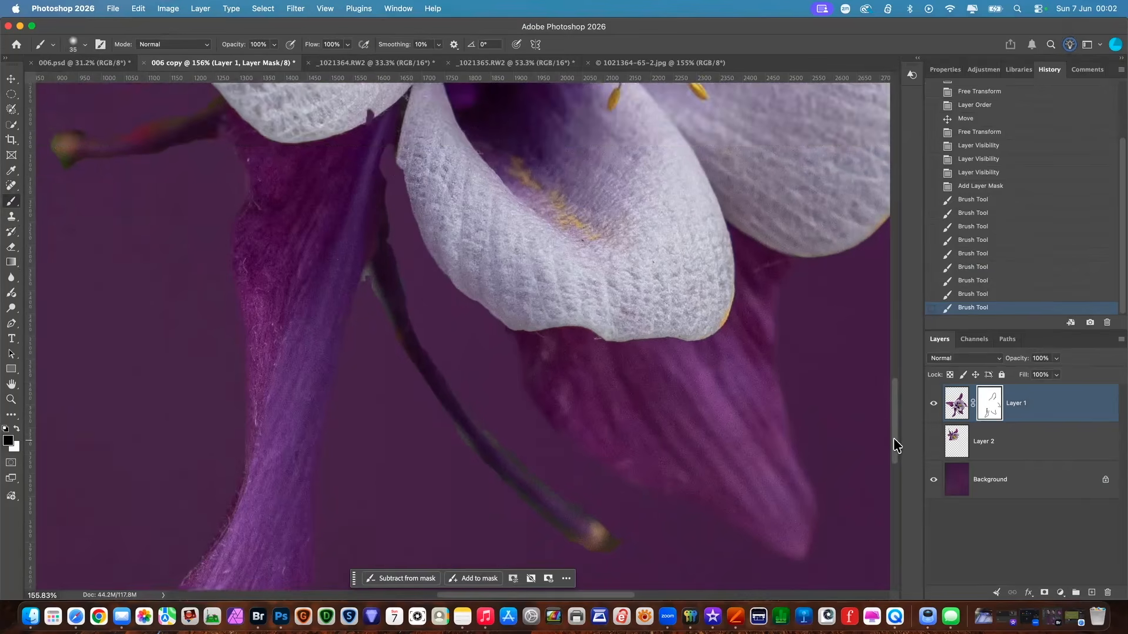
mouse_move(385, 184)
left_mouse_down()
mouse_move(388, 174)
mouse_move(394, 248)
mouse_move(382, 209)
mouse_move(405, 290)
mouse_move(456, 373)
left_mouse_up()
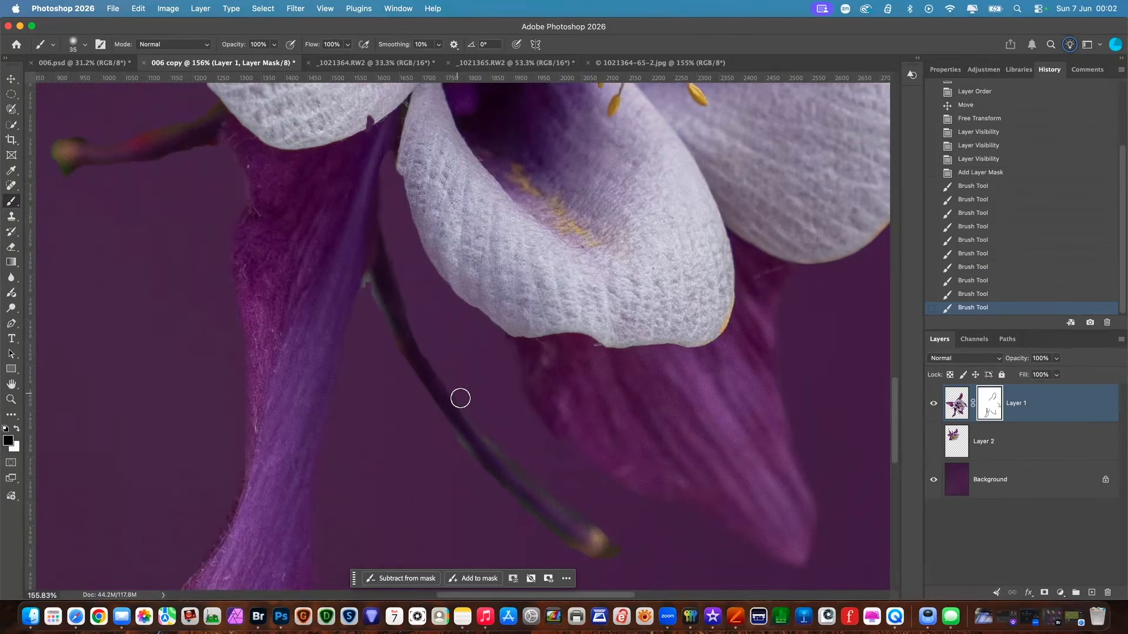
mouse_move(505, 453)
left_mouse_down()
mouse_move(607, 539)
mouse_move(591, 531)
mouse_move(604, 548)
mouse_move(556, 549)
mouse_move(489, 482)
mouse_move(577, 546)
mouse_move(627, 549)
mouse_move(594, 559)
mouse_move(614, 547)
left_mouse_up()
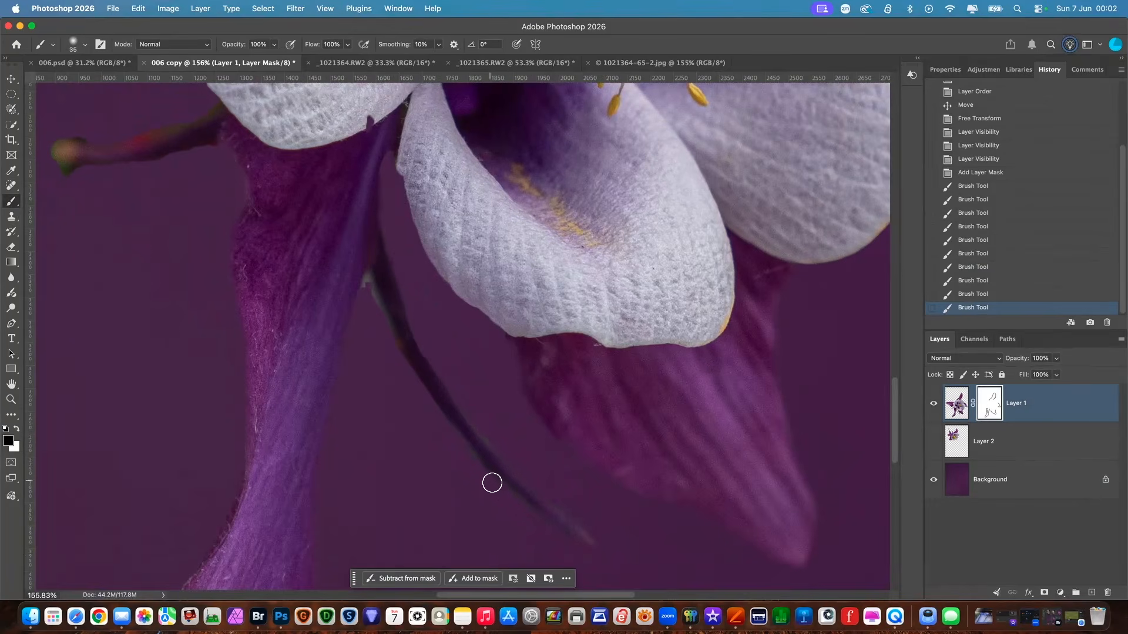
left_click(375, 331)
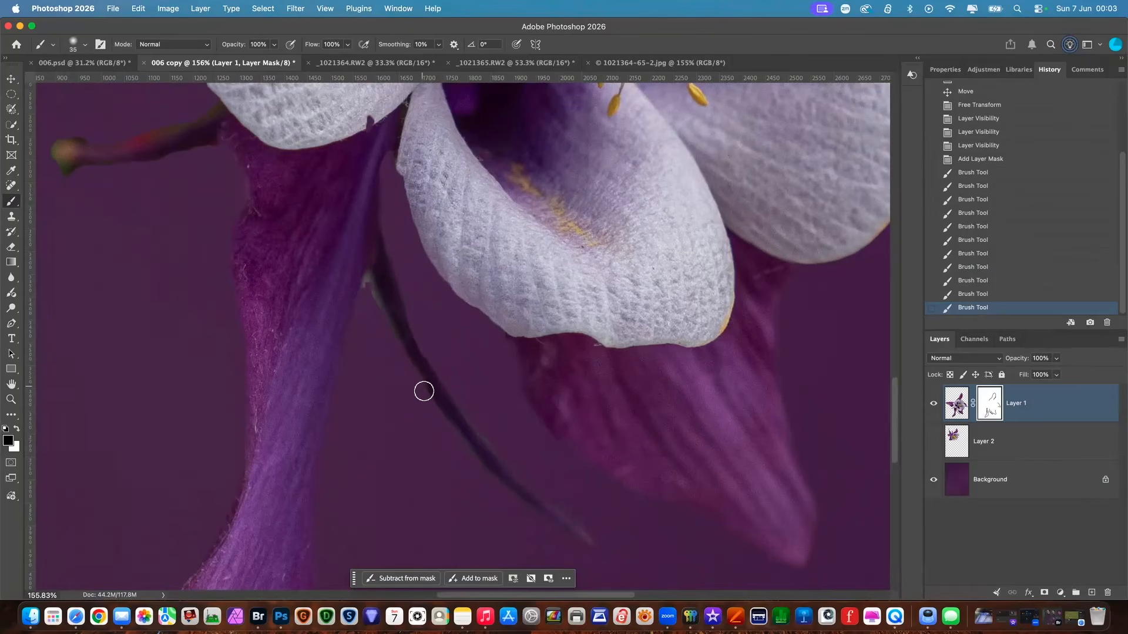
- Paint black on Layer 1's mask along the lower half of the thin dark curved spur, on both sides down to its tip
left_click(473, 467)
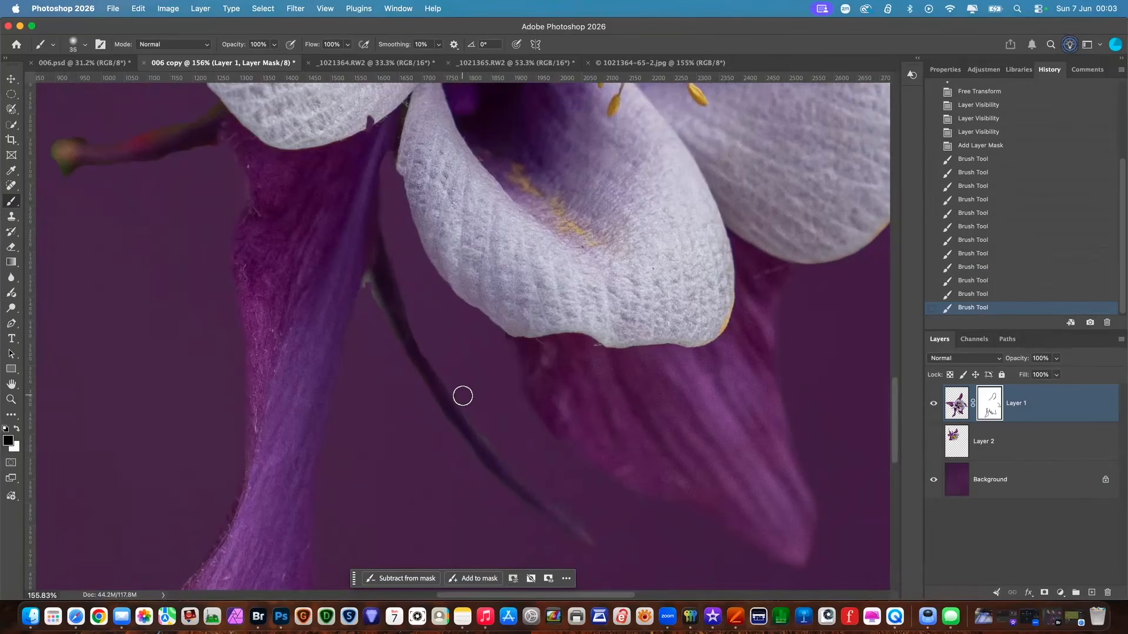
left_click_drag(460, 396, 512, 448)
mouse_move(446, 431)
left_mouse_down()
mouse_move(475, 463)
mouse_move(469, 487)
left_mouse_up()
mouse_move(501, 436)
left_mouse_down()
mouse_move(536, 484)
mouse_move(612, 536)
left_mouse_up()
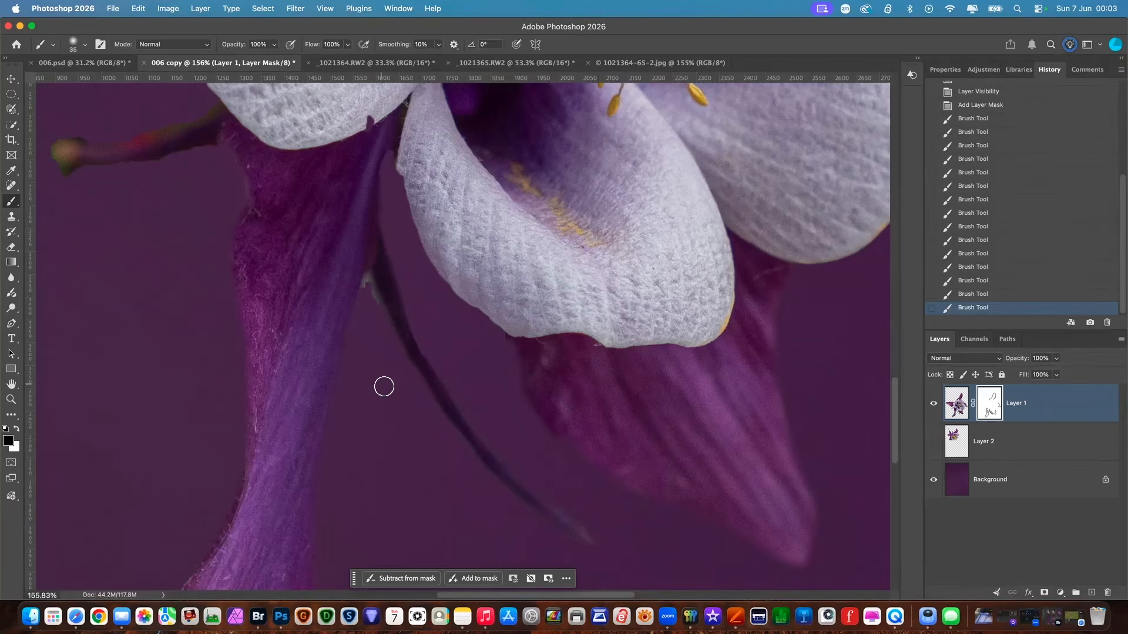
- With a size 15 brush, mask the leftover fringe where the thin spur meets the long petal and in the gap beside the white petal
key("bracketleft")
key("bracketleft")
left_click(371, 344)
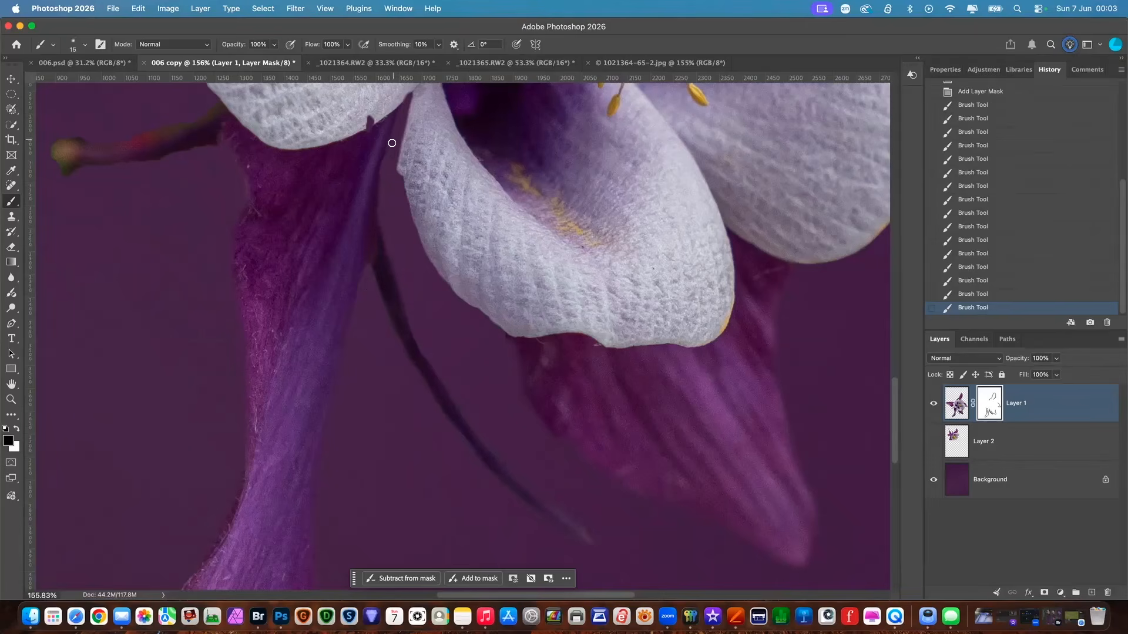
left_click_drag(384, 208, 414, 308)
- Mask the green and red fringe around the horizontal spur on the flower's left side and its knobbed tip with a size 25 brush
scroll(899, 436, "up", 5)
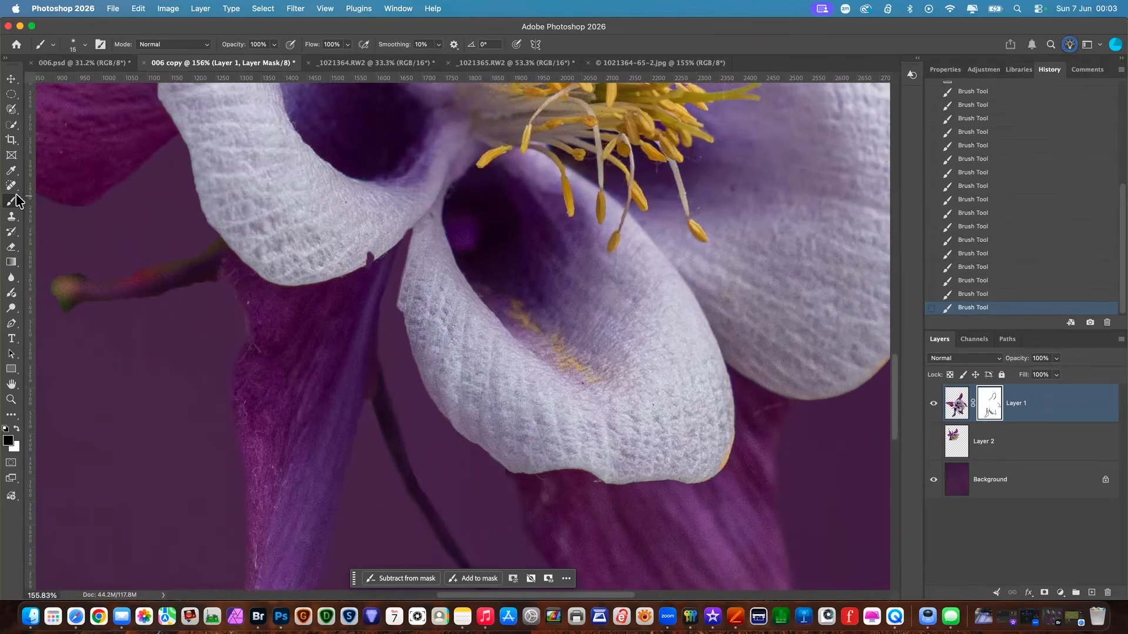
key("bracketright")
mouse_move(93, 281)
left_mouse_down()
mouse_move(63, 277)
mouse_move(57, 299)
left_mouse_up()
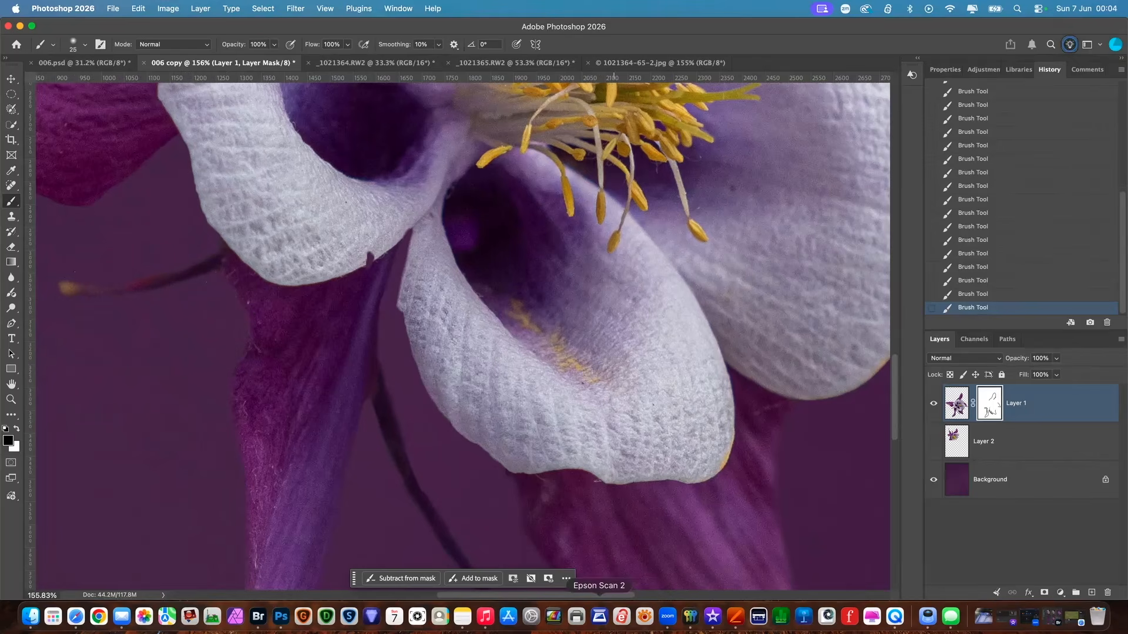
- Mask the rough edges of the large left purple petal, along its upper edge, tip and underside
left_click_drag(589, 595, 541, 599)
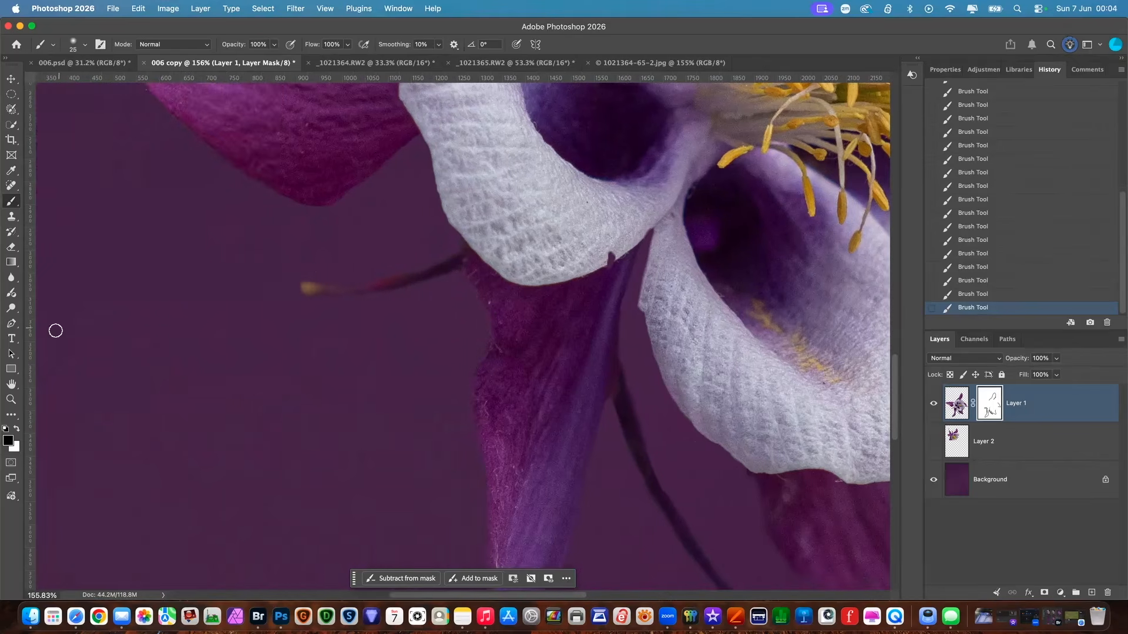
left_click(11, 400)
mouse_move(521, 352)
left_mouse_down()
mouse_move(458, 365)
mouse_move(508, 349)
left_mouse_up()
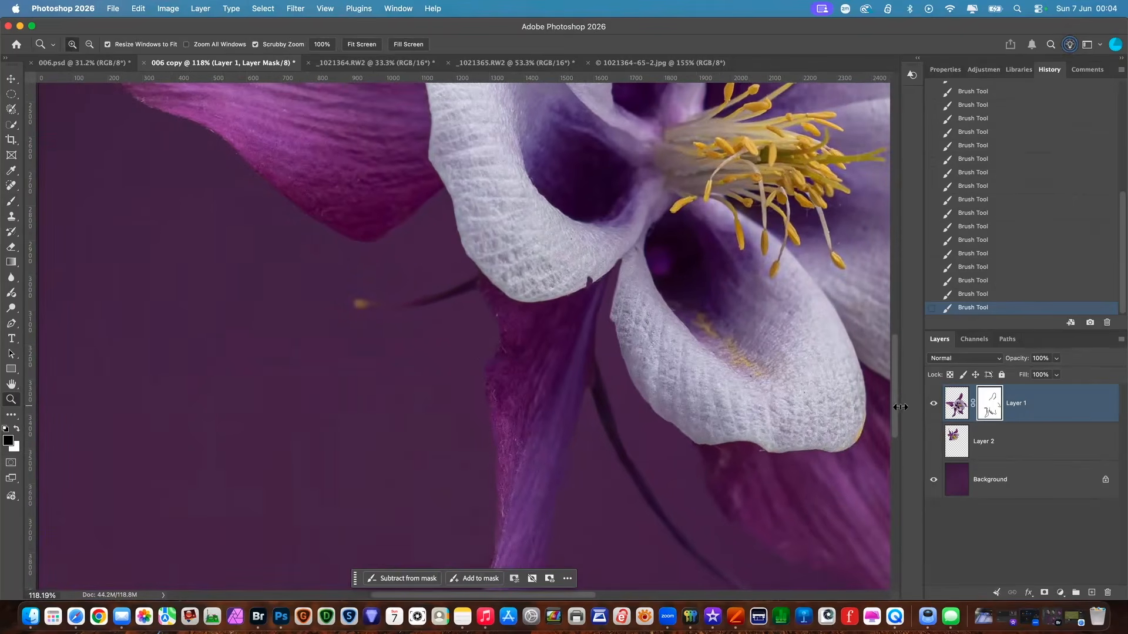
scroll(881, 394, "up", 5)
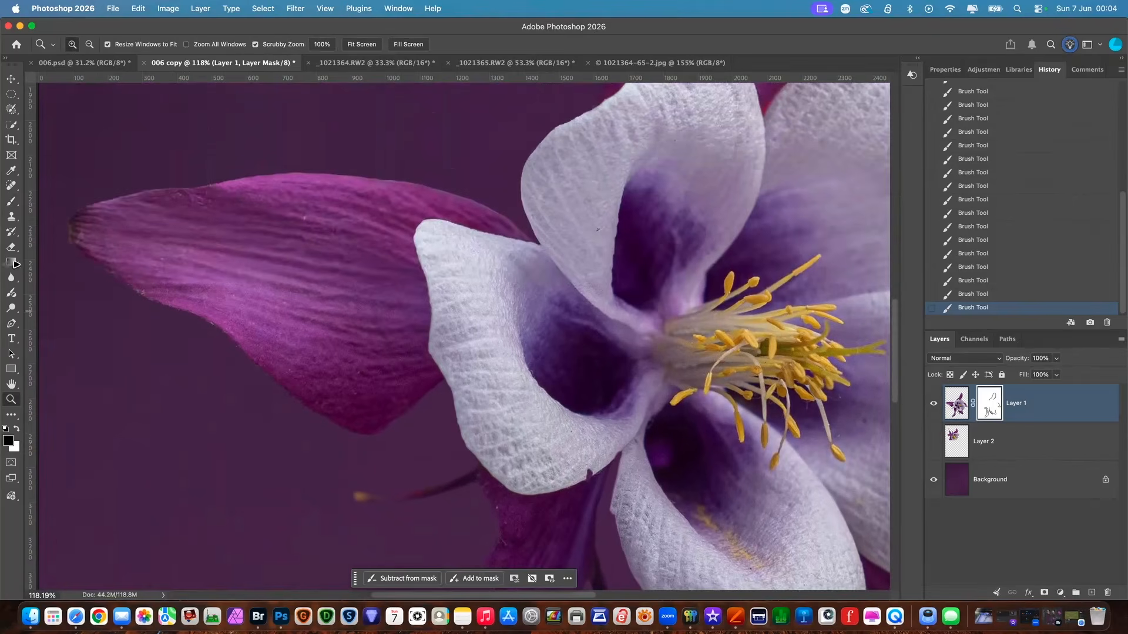
left_click(17, 202)
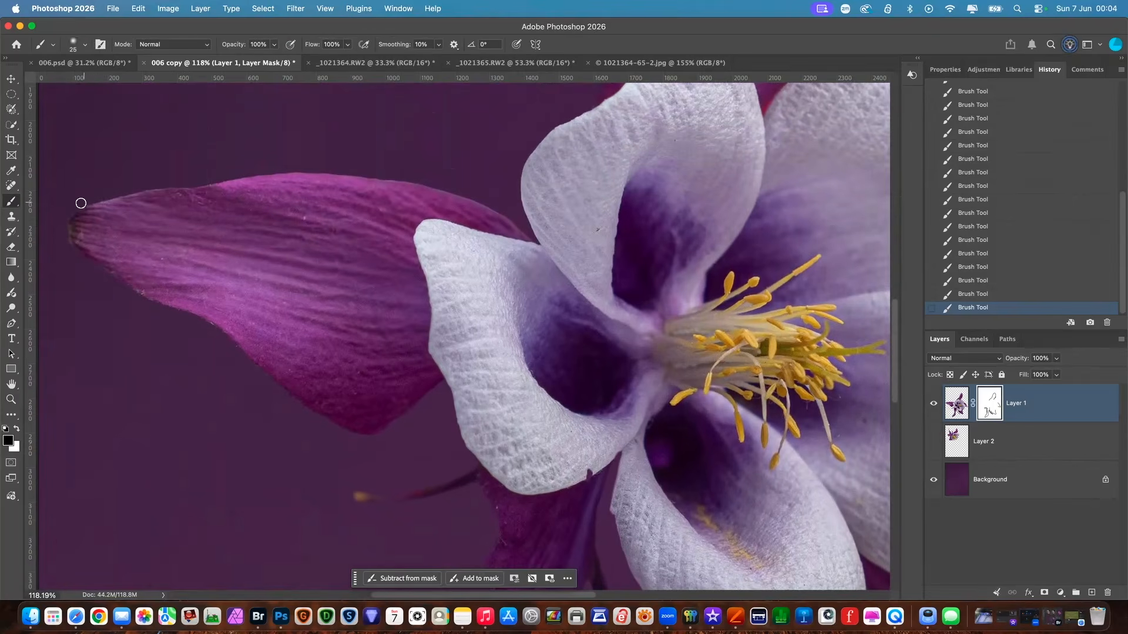
left_click_drag(203, 184, 360, 176)
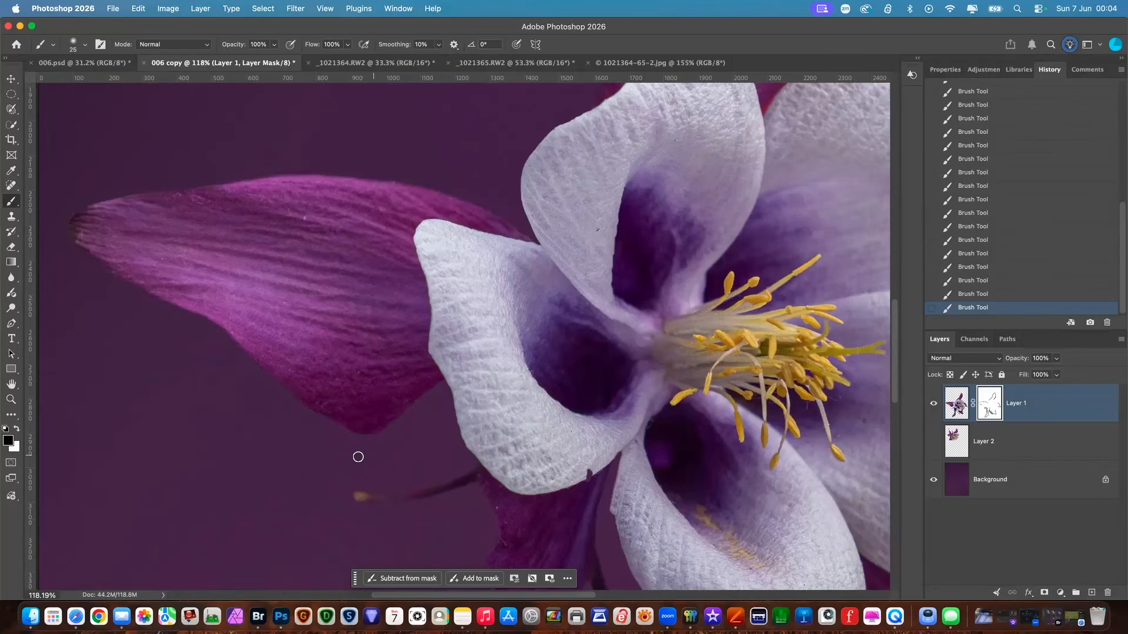
- Show Layer 2 and hide Layer 1 so that only the upper flower is displayed on the background
left_click_drag(893, 360, 886, 289)
left_click(12, 401)
left_click_drag(507, 353, 428, 362)
left_click(933, 442)
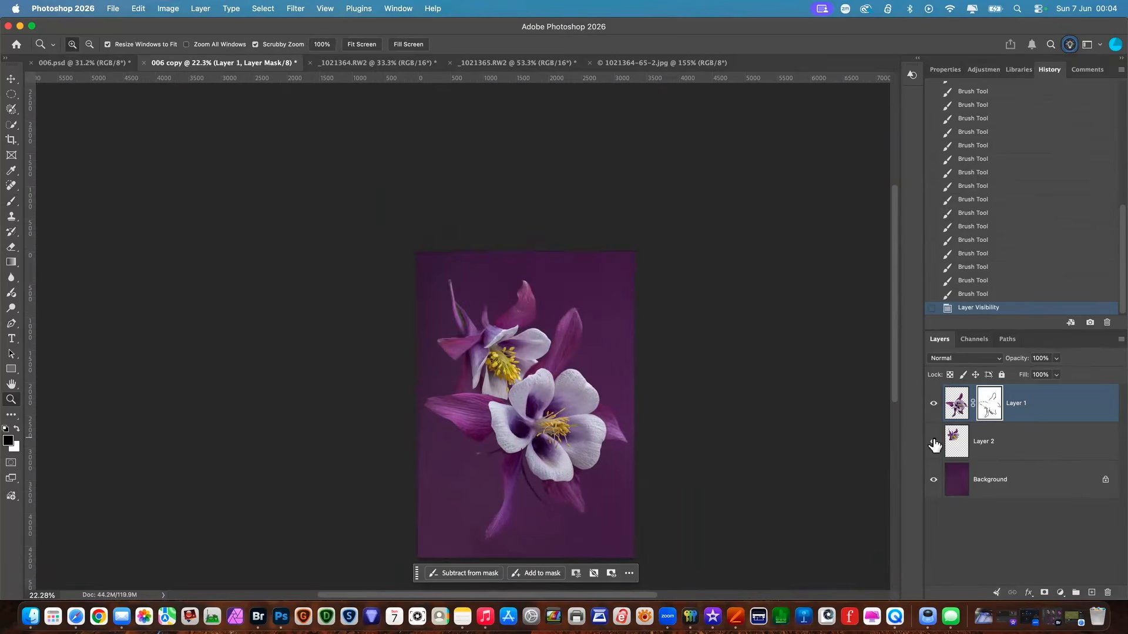
left_click(934, 404)
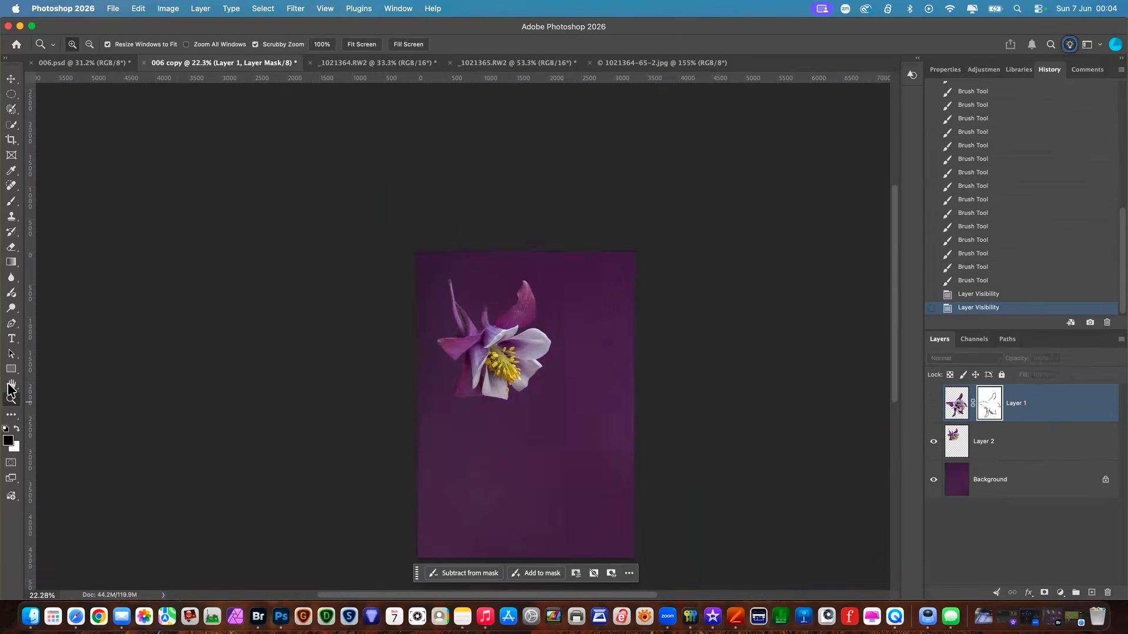
- Add a layer mask to Layer 2 for brushing around the upper flower
left_click_drag(503, 390, 574, 377)
left_click_drag(896, 338, 899, 272)
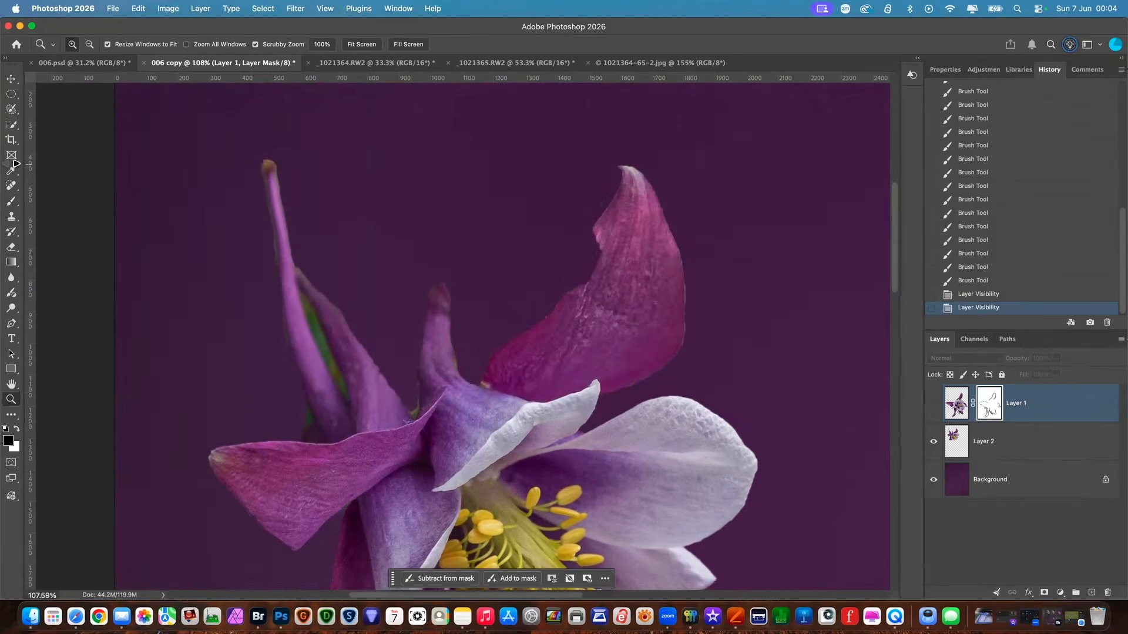
left_click(11, 201)
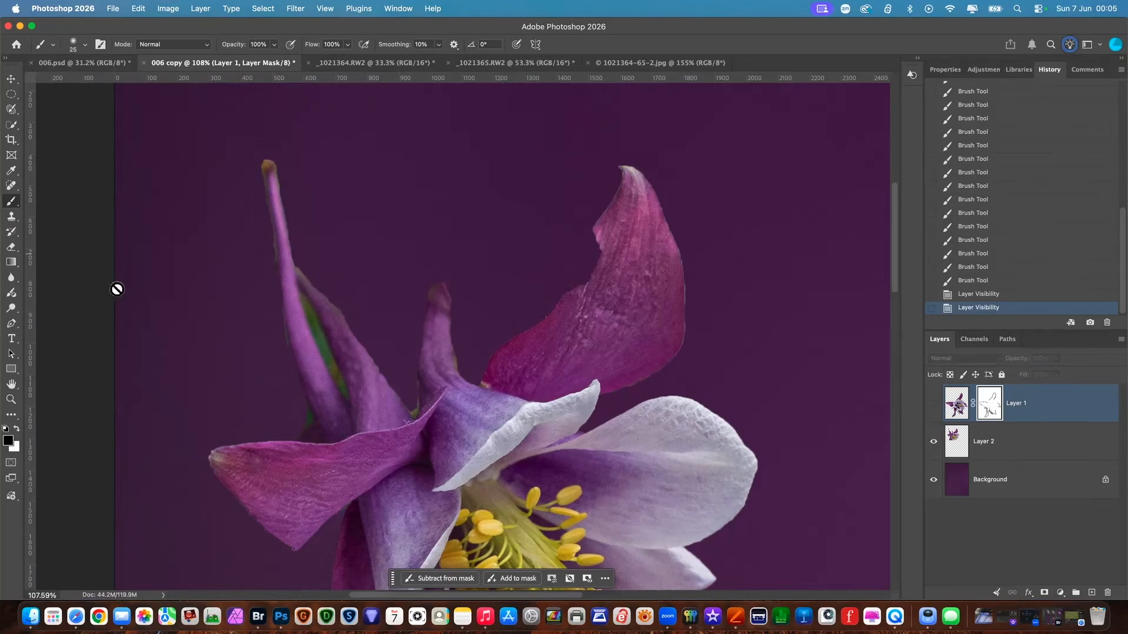
left_click(1001, 448)
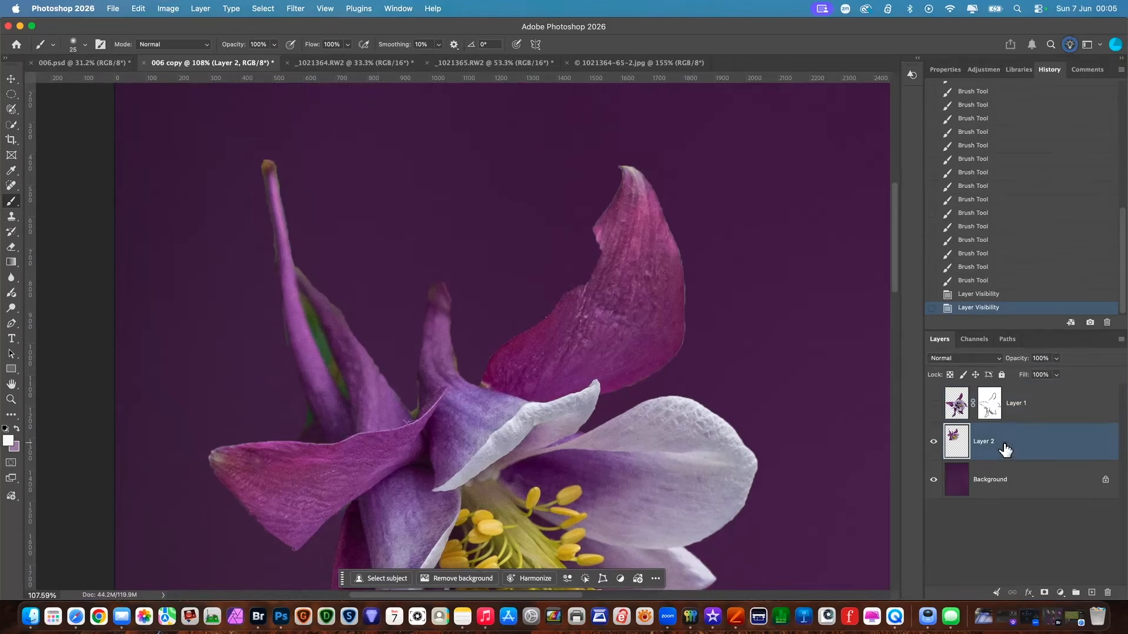
left_click(1044, 592)
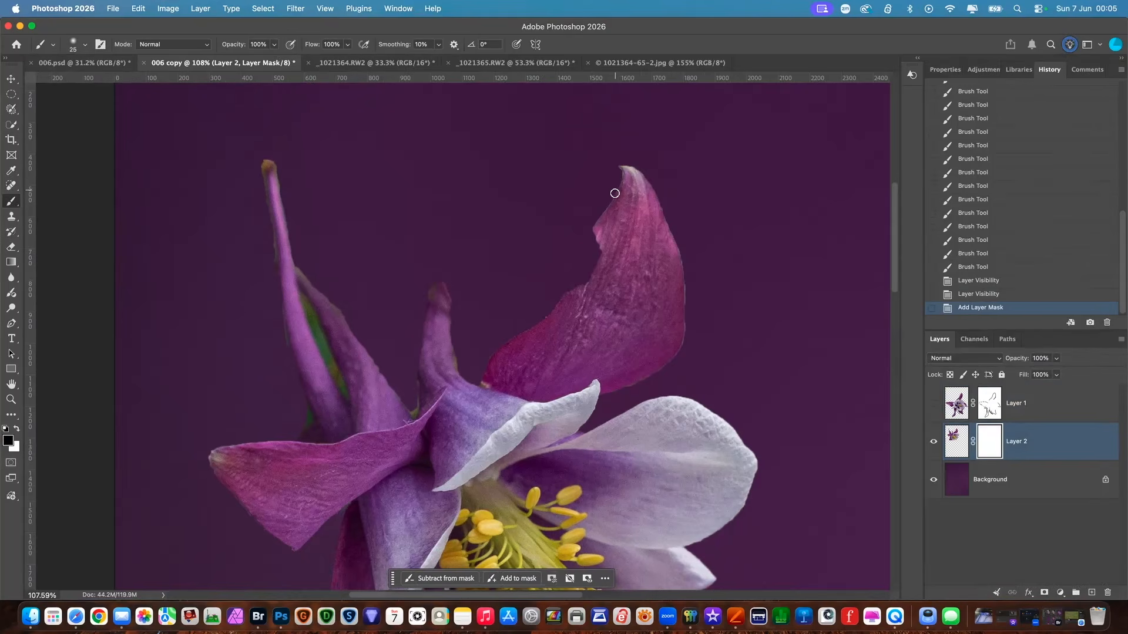
- Paint black on Layer 2's mask around the tall upper right petal, the short middle spur and the adjacent spur's right edge
mouse_move(597, 244)
left_mouse_down()
mouse_move(596, 265)
mouse_move(551, 312)
left_mouse_up()
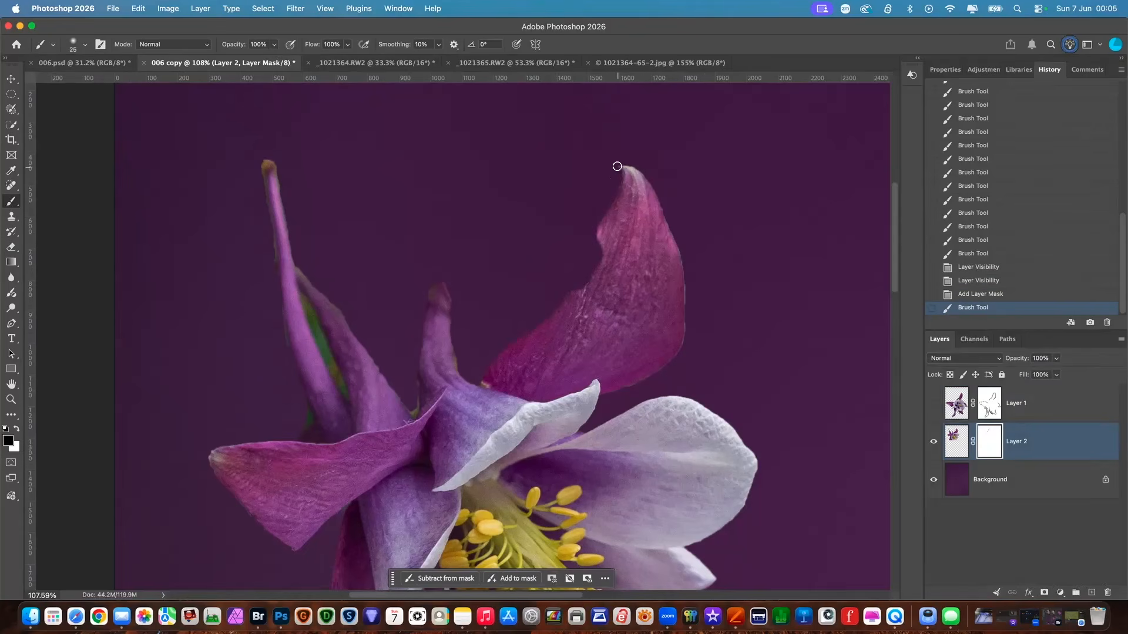
mouse_move(634, 165)
left_mouse_down()
mouse_move(677, 243)
mouse_move(684, 334)
mouse_move(667, 364)
mouse_move(608, 397)
left_mouse_up()
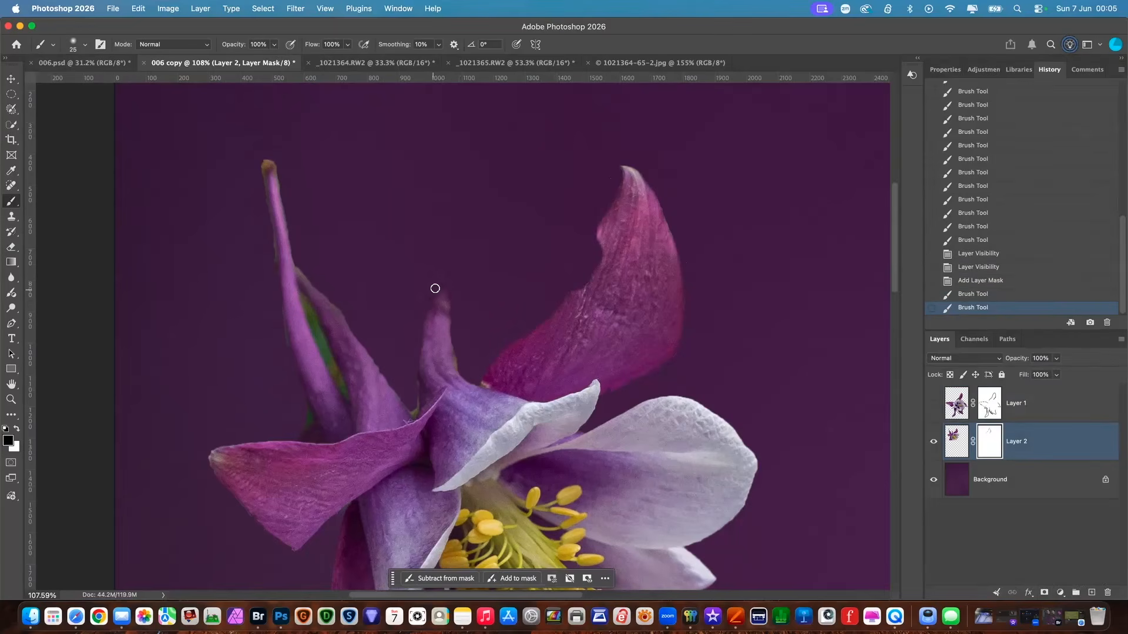
left_click(471, 379)
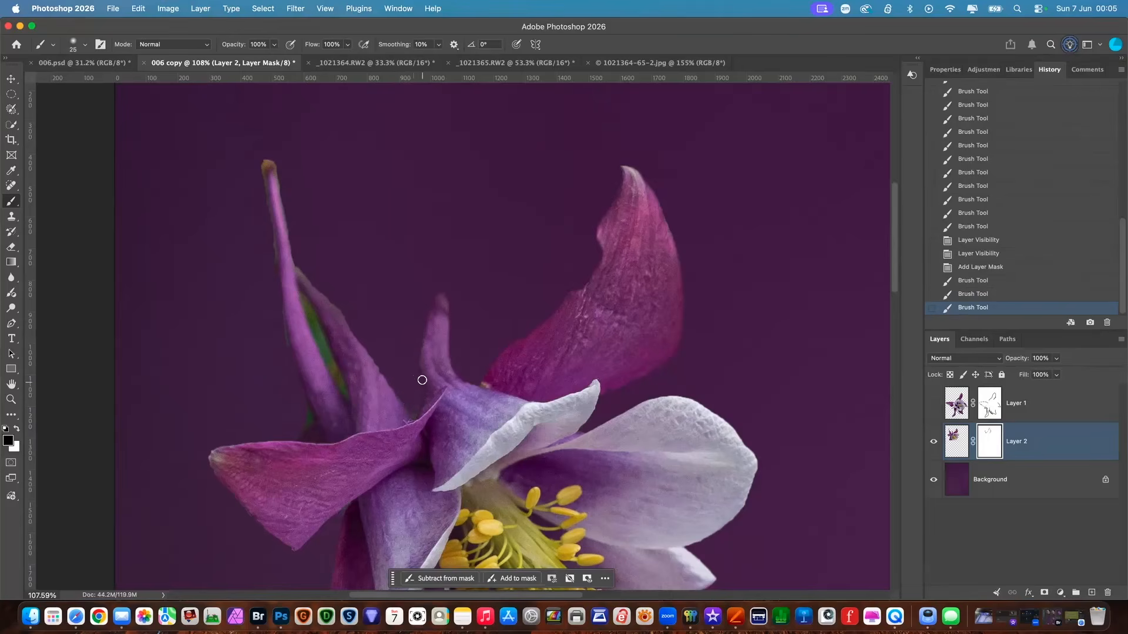
left_click(384, 282)
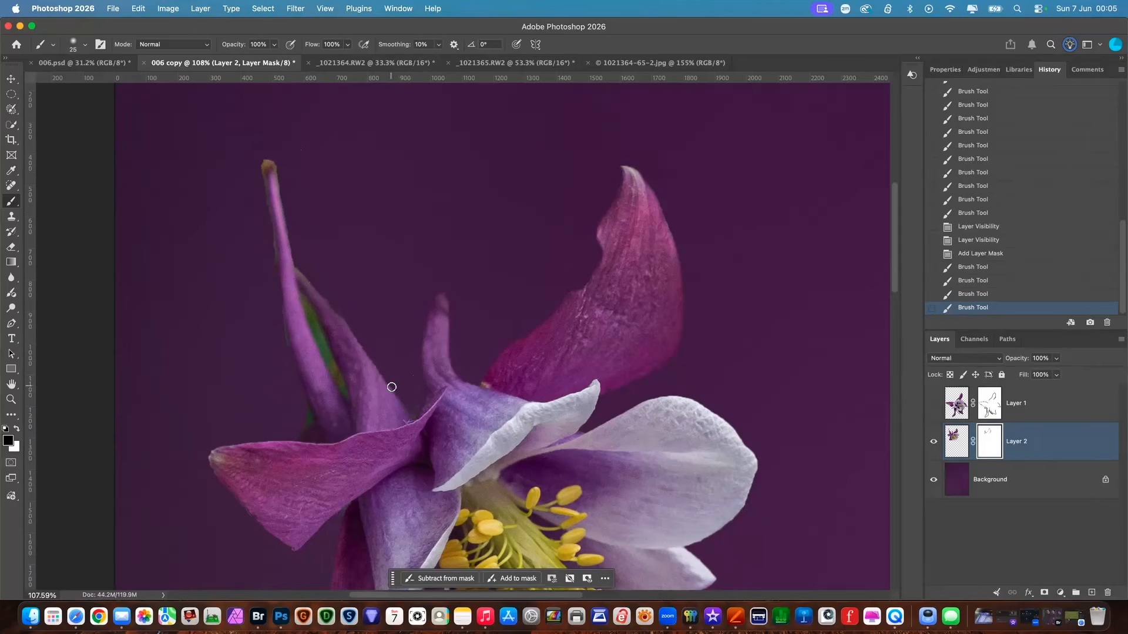
left_click_drag(413, 415, 379, 376)
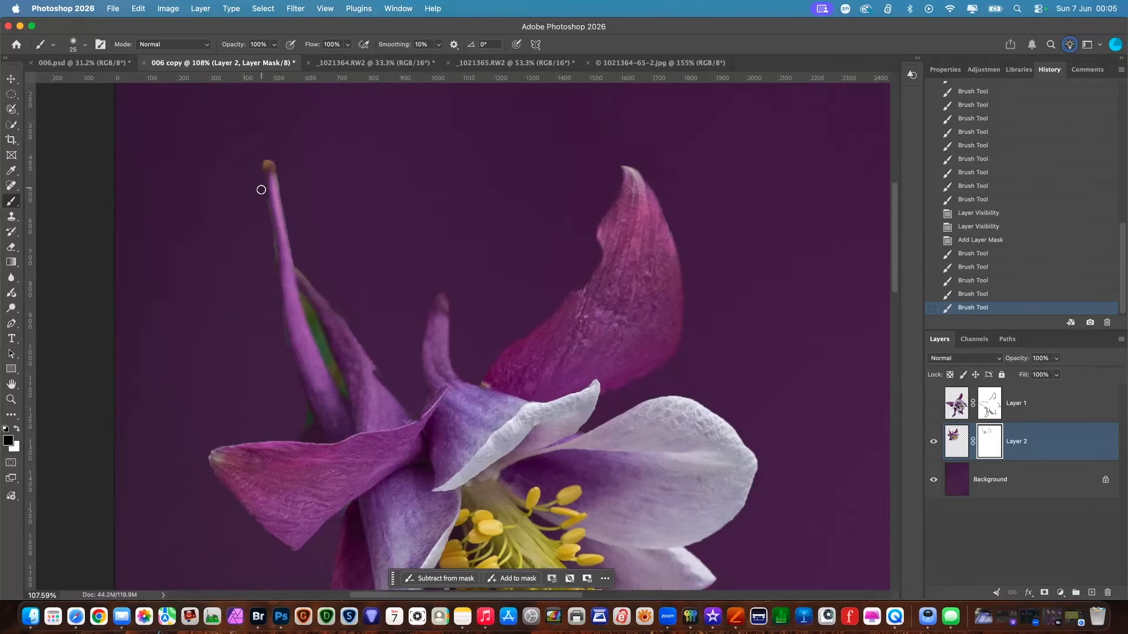
- Mask the fringe along the tall left spur and the green gap between it and the neighbouring spur
left_click_drag(263, 211, 265, 270)
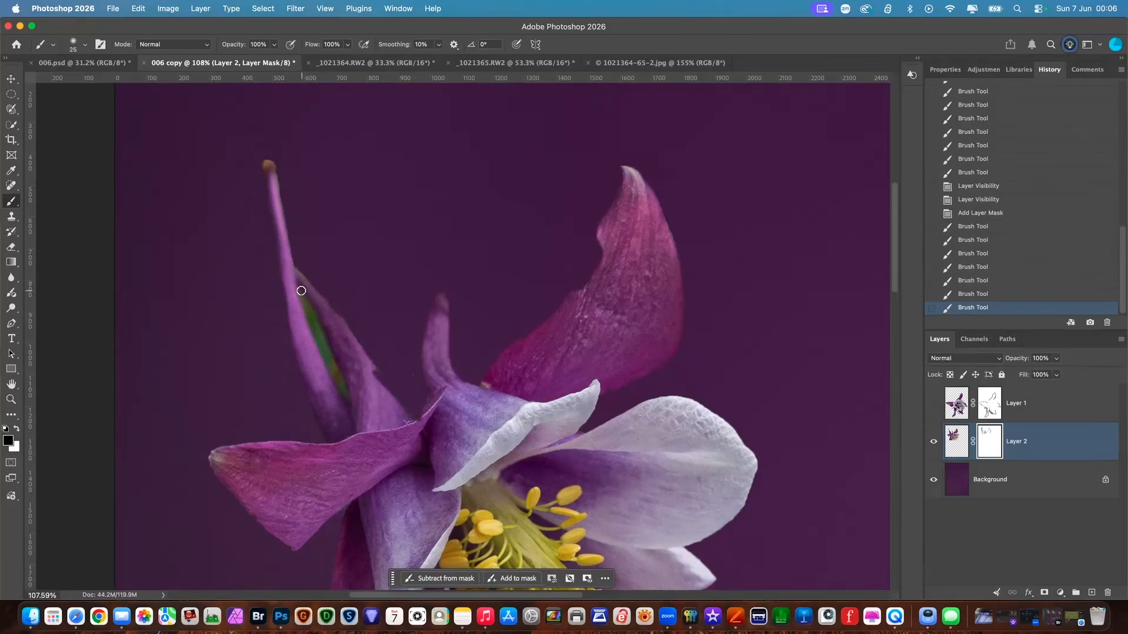
left_click_drag(301, 293, 333, 367)
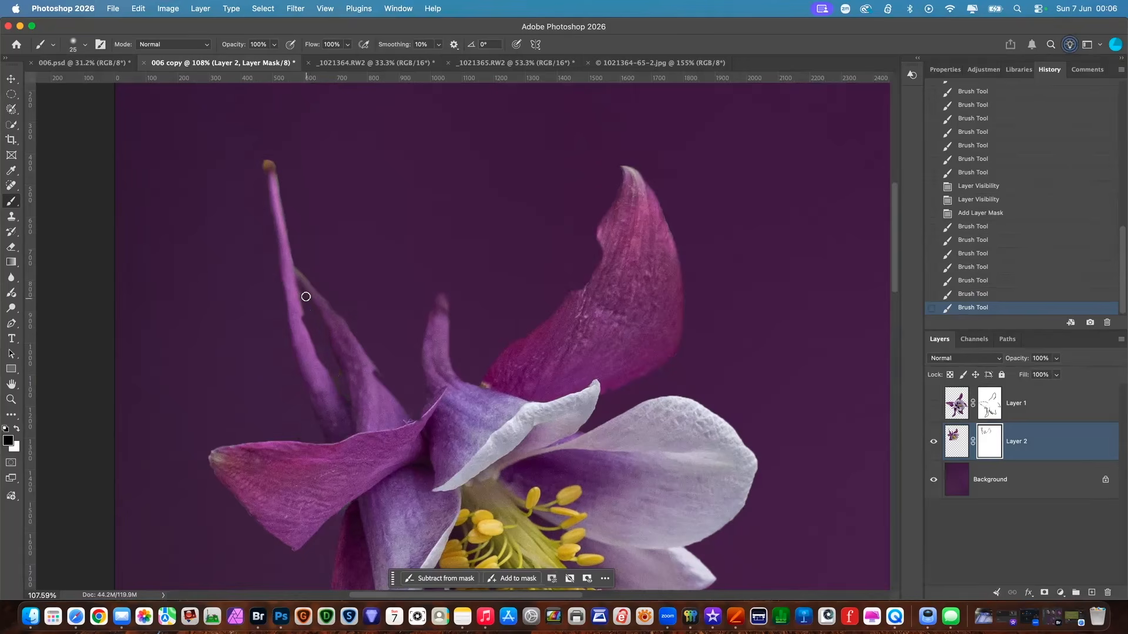
left_click_drag(334, 353, 330, 355)
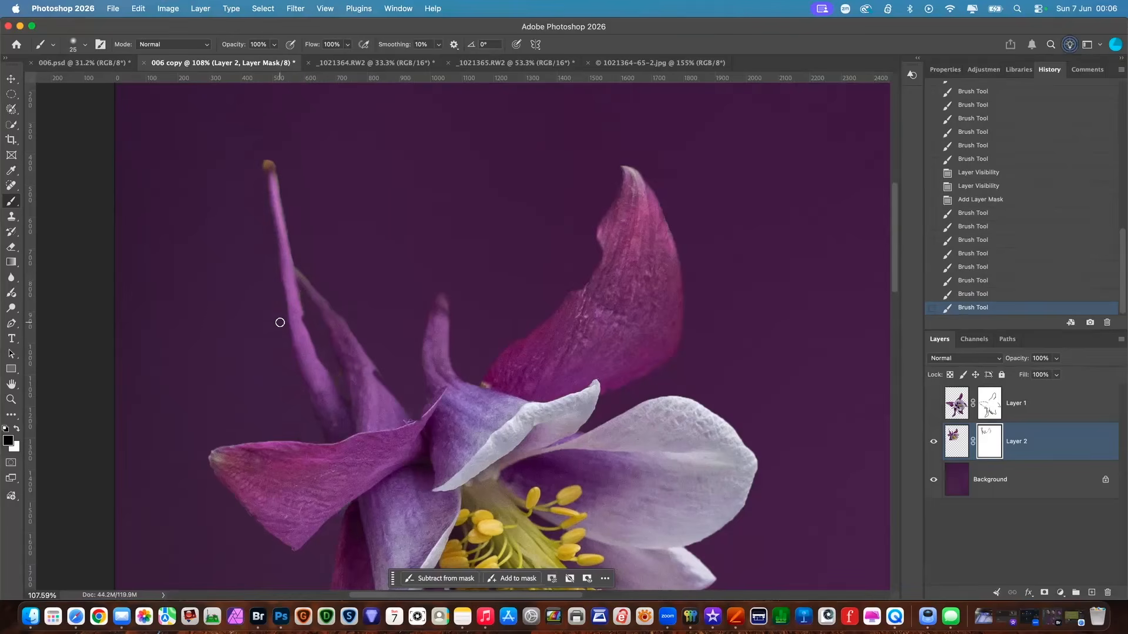
- Restore the tall spur's nicked edge with white, then mask the remaining green in the gap and the second spur's right edge with black
key("x")
left_click_drag(297, 308, 305, 313)
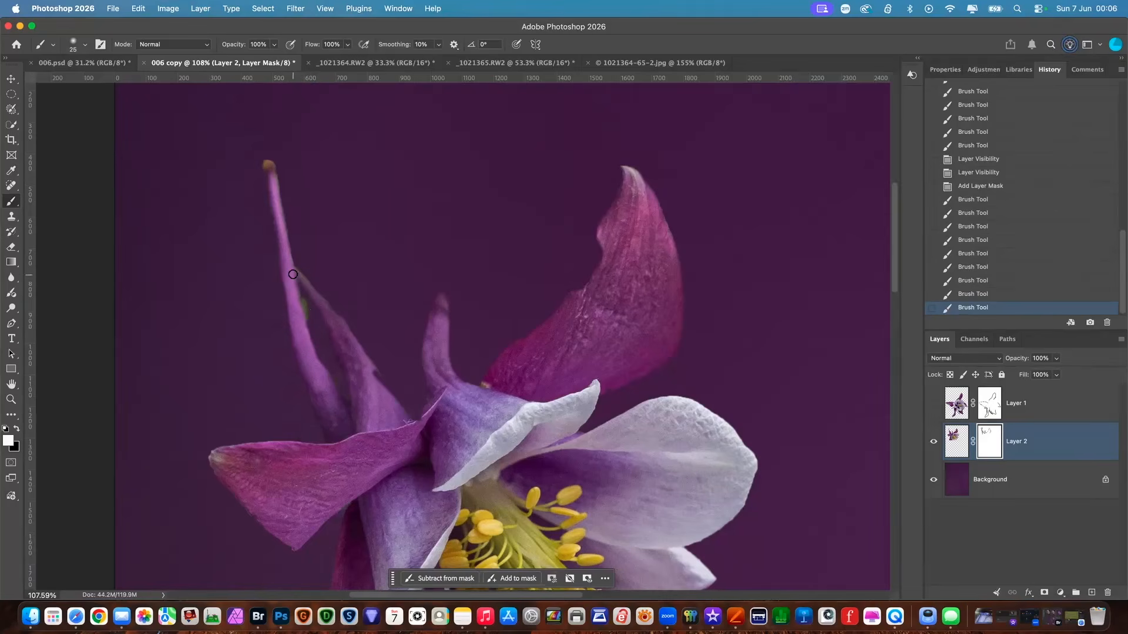
left_click(321, 308)
key("x")
mouse_move(303, 296)
left_mouse_down()
mouse_move(309, 329)
mouse_move(301, 293)
mouse_move(318, 283)
mouse_move(360, 332)
left_mouse_up()
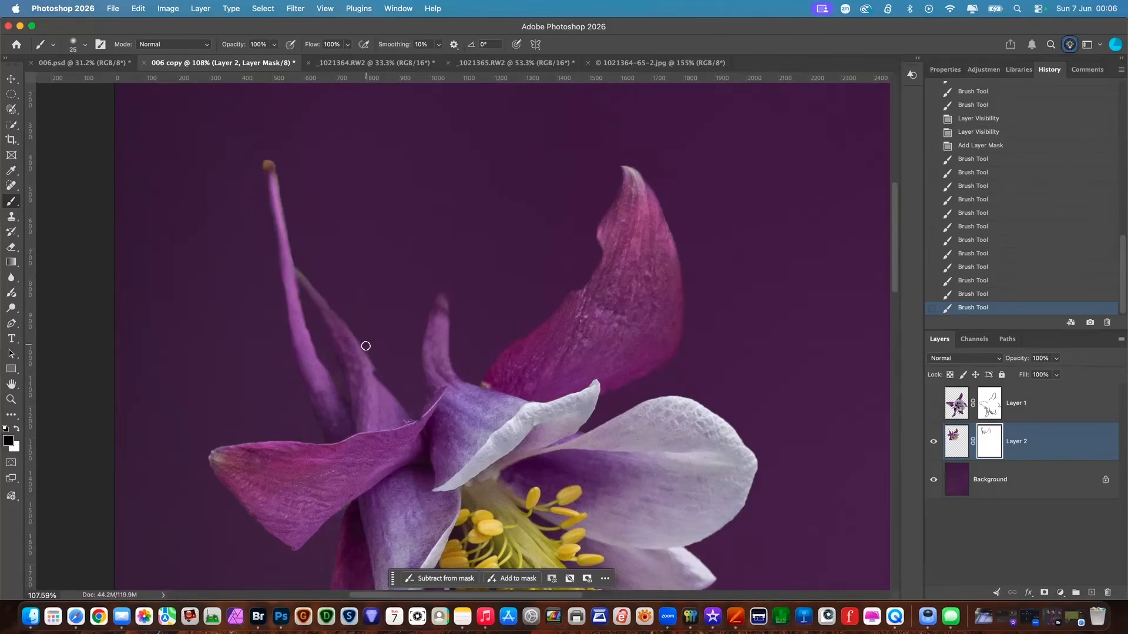
left_click_drag(401, 388, 373, 330)
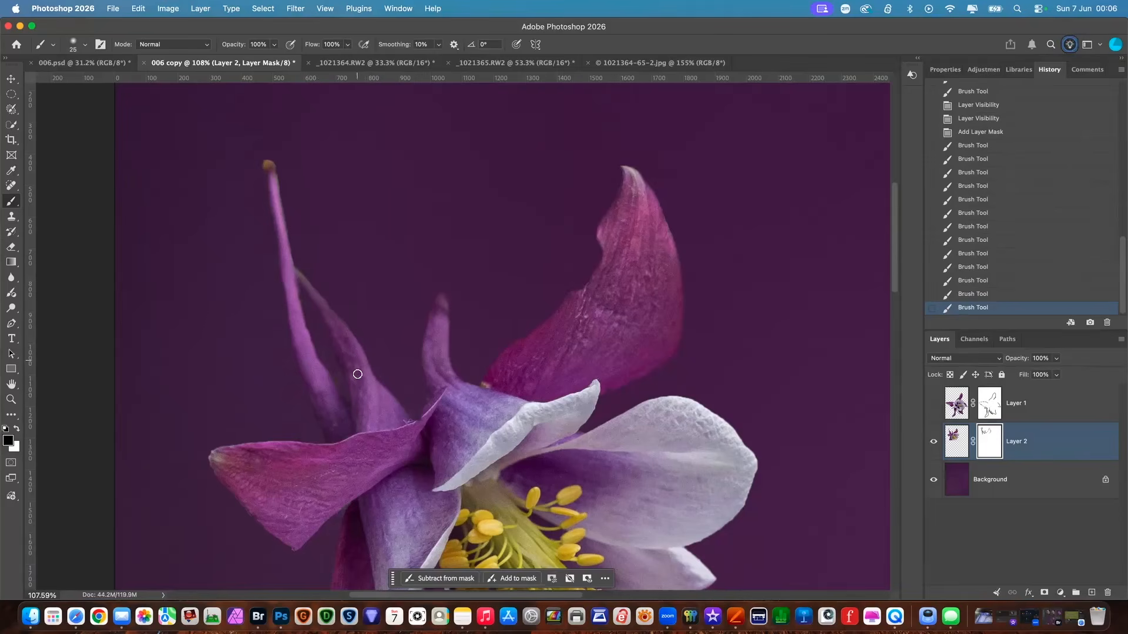
- Mask the fringe around the left purple petal, the bottom edges of the lower petals and the right white petal's tip
left_click_drag(212, 446, 322, 441)
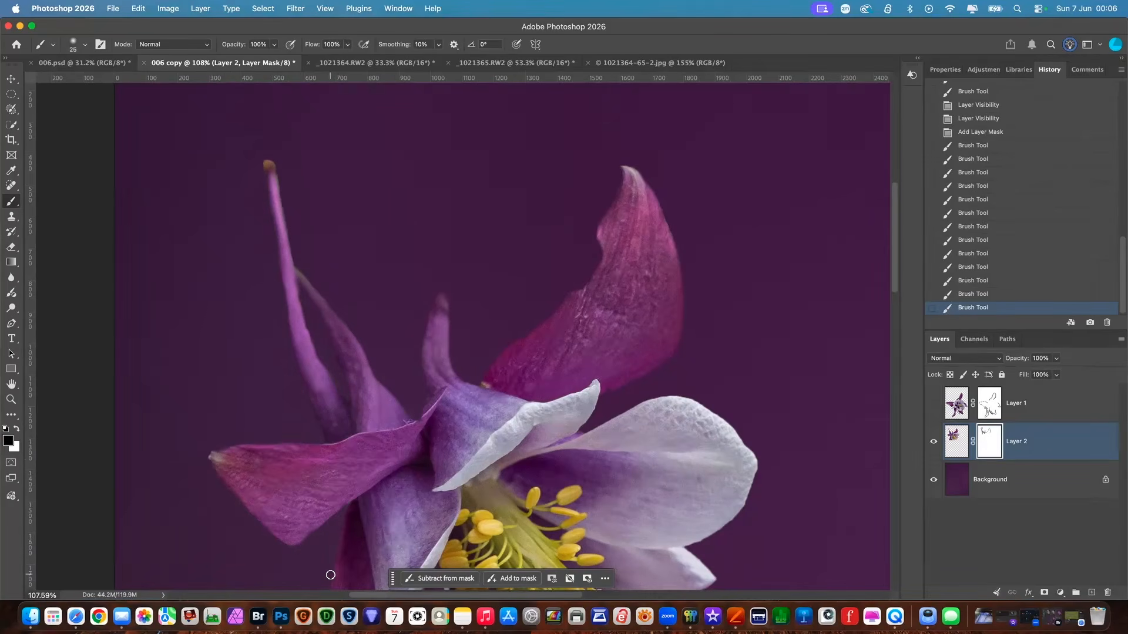
mouse_move(894, 240)
left_mouse_down()
mouse_move(897, 271)
mouse_move(879, 298)
left_mouse_up()
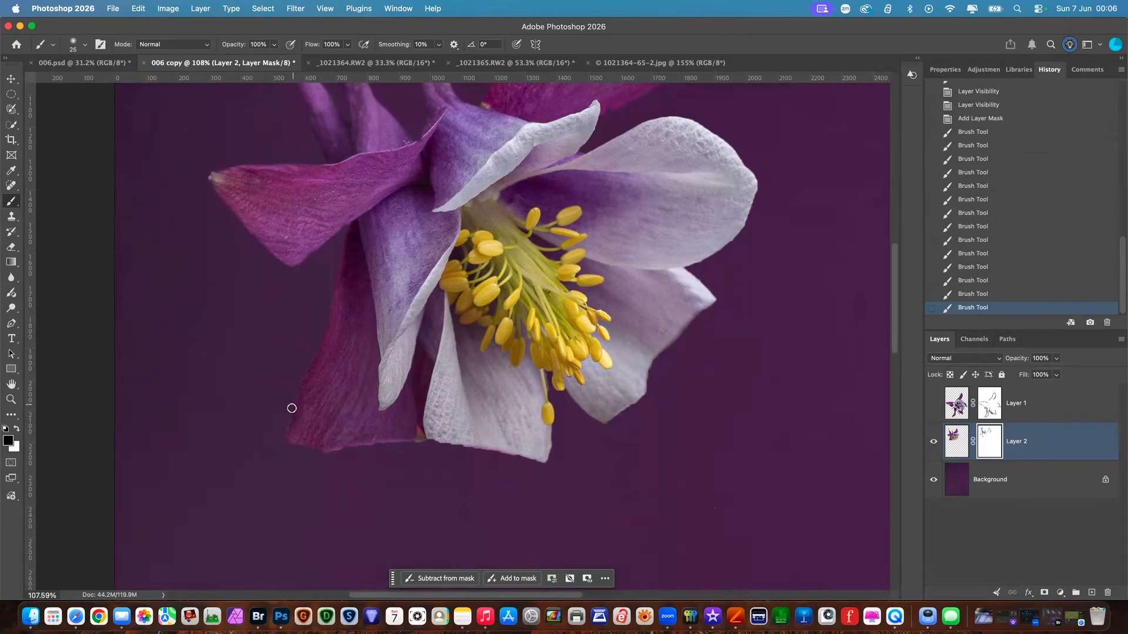
mouse_move(302, 447)
left_mouse_down()
mouse_move(413, 441)
mouse_move(419, 428)
mouse_move(432, 445)
mouse_move(554, 444)
left_mouse_up()
mouse_move(426, 474)
left_mouse_down()
mouse_move(417, 443)
mouse_move(423, 453)
left_mouse_up()
mouse_move(710, 310)
left_mouse_down()
mouse_move(660, 355)
mouse_move(695, 315)
mouse_move(728, 307)
left_mouse_up()
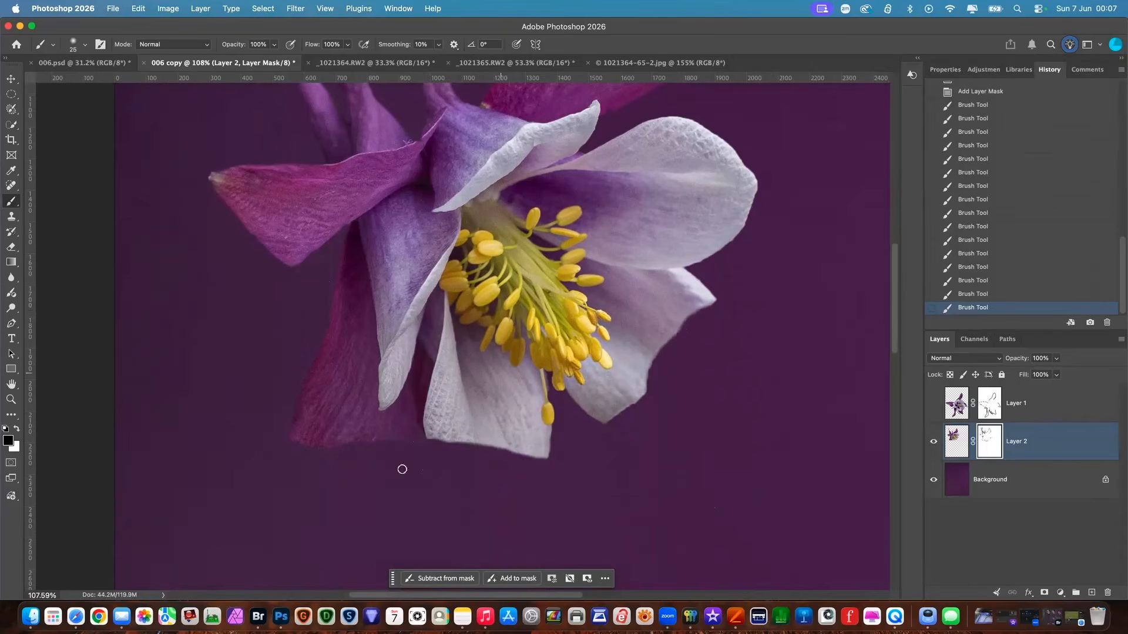
- Show Layer 1 again and view the whole composition with both flowers
key("z")
left_click_drag(549, 340, 498, 346)
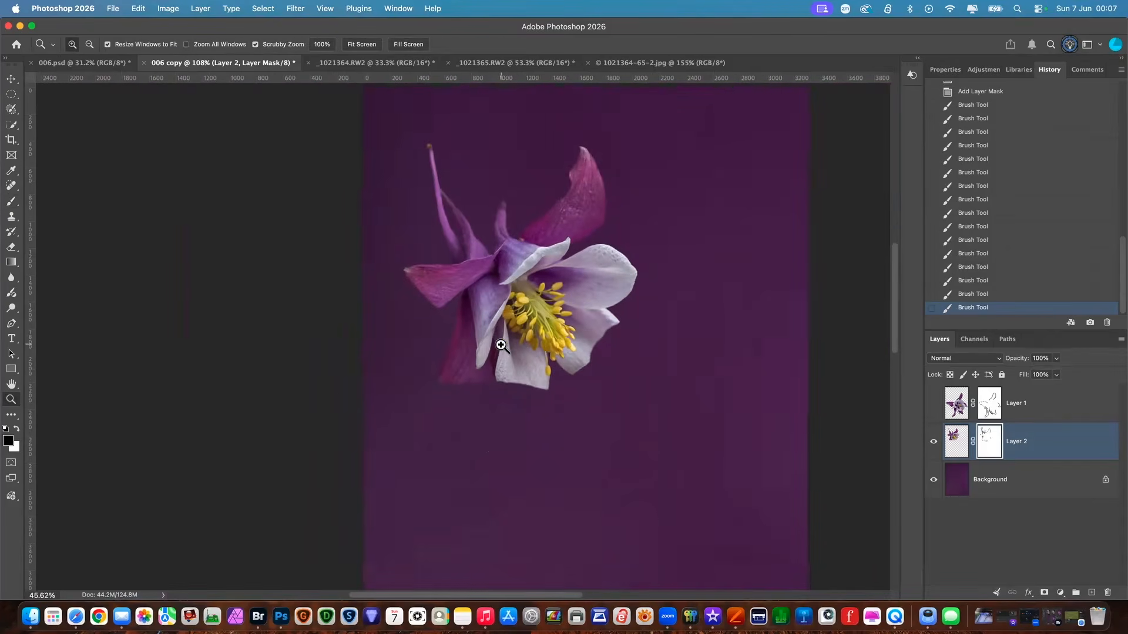
left_click(933, 403)
left_click_drag(893, 308, 896, 353)
left_click_drag(645, 369, 626, 376)
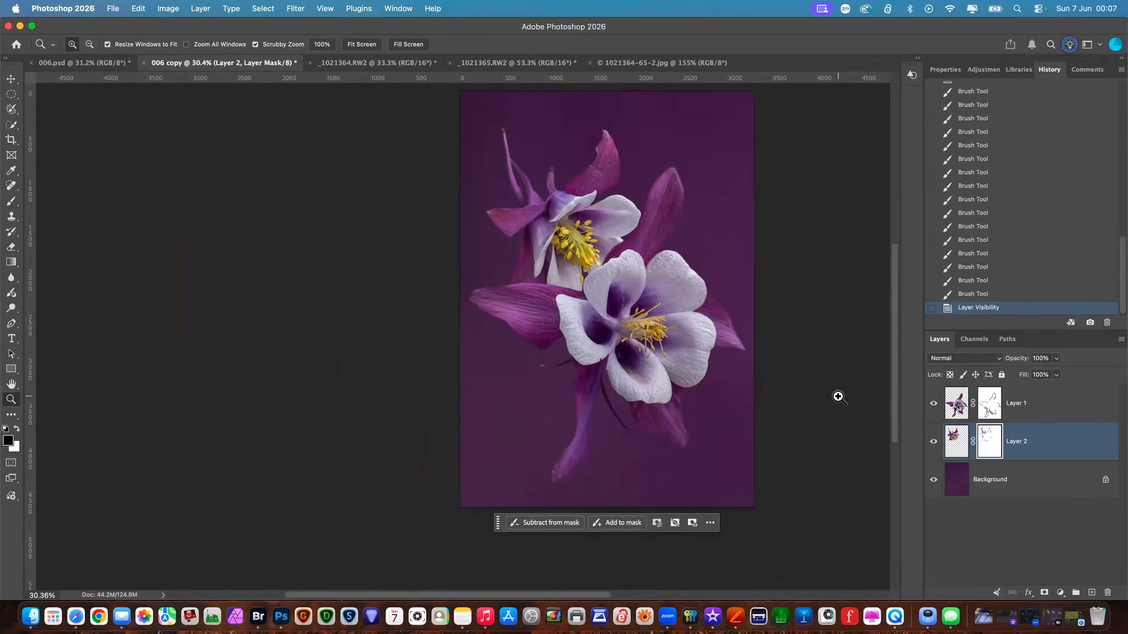
scroll(836, 396, "left", 1)
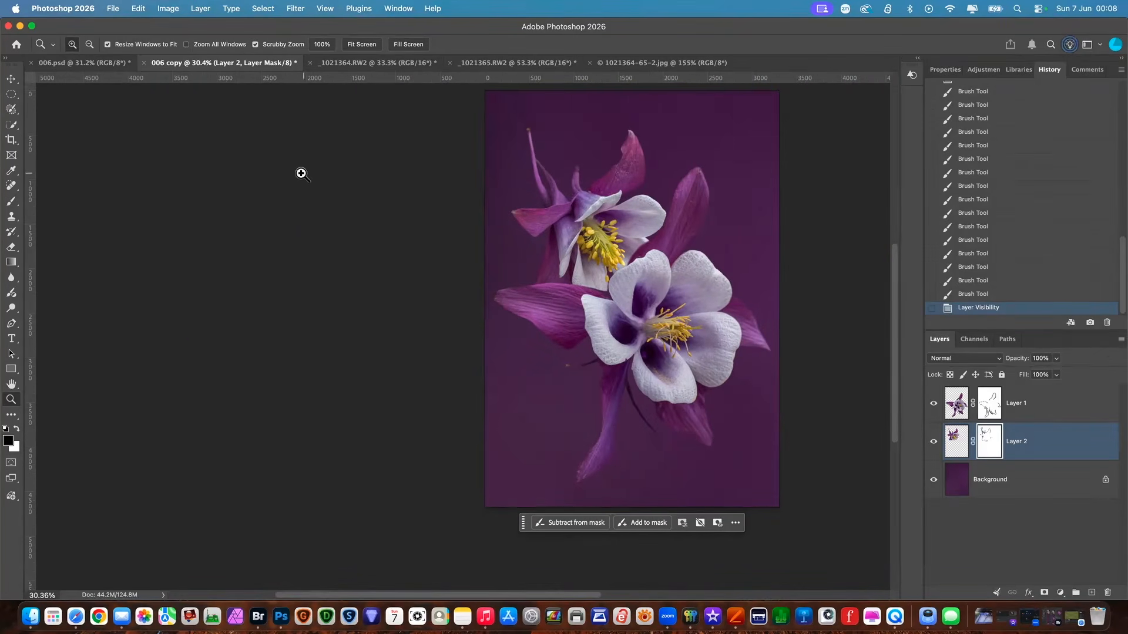
- Copy the plain purple background from 006.psd into 006 copy, stack it above all layers and align it with the canvas
left_click(89, 62)
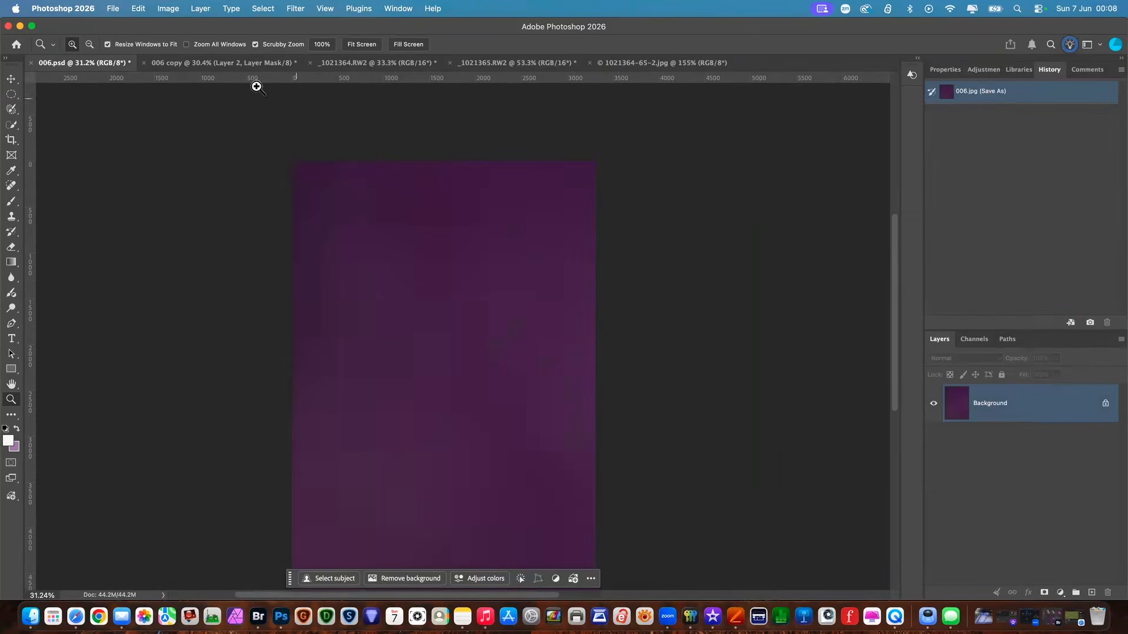
left_click(10, 80)
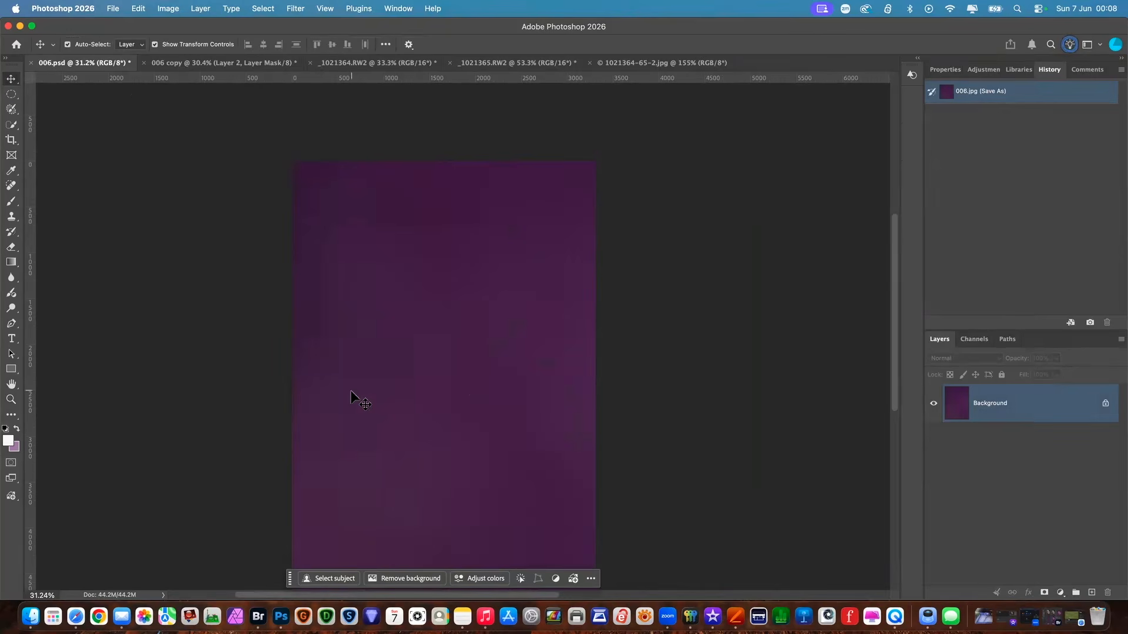
left_click_drag(418, 392, 237, 66)
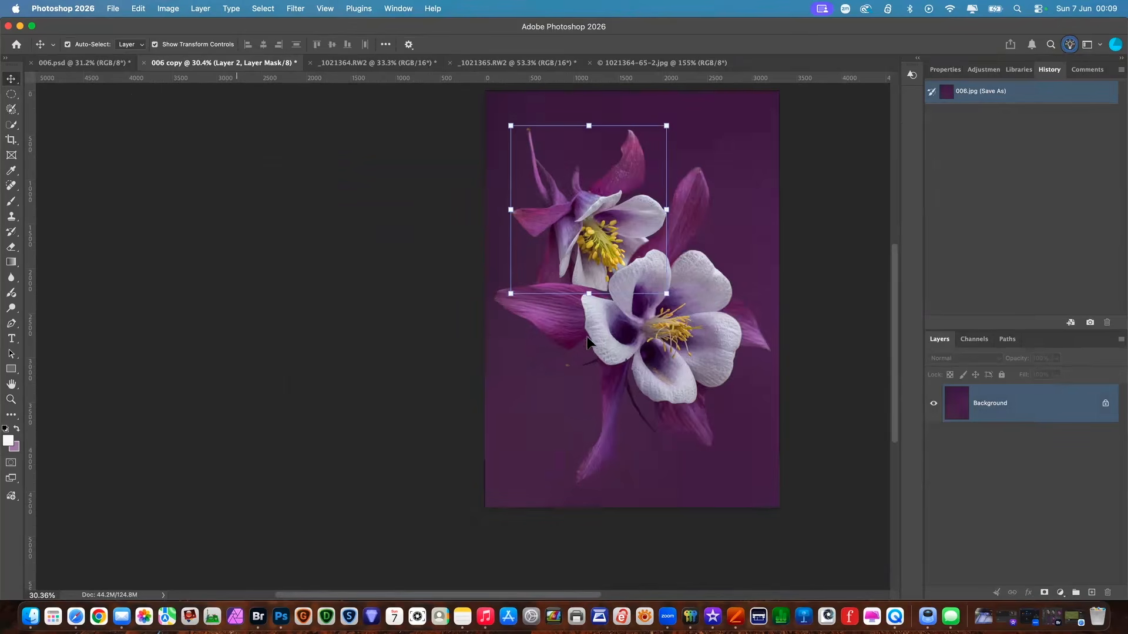
left_click_drag(604, 341, 604, 342)
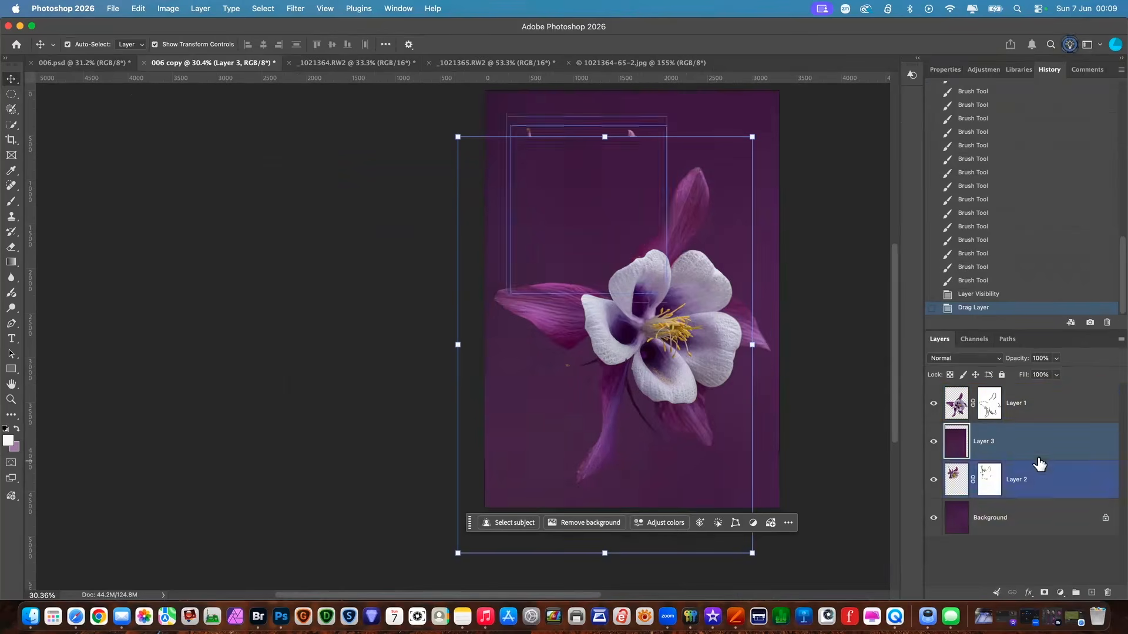
left_click_drag(1032, 445, 1028, 385)
left_click_drag(599, 366, 655, 306)
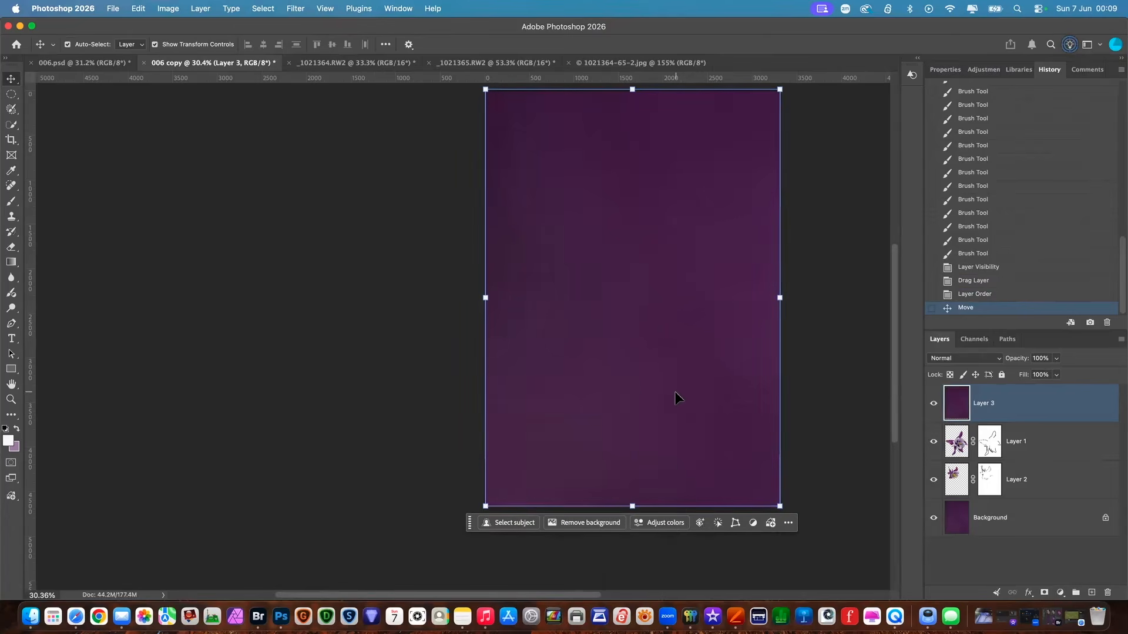
- Set the opacity of the top purple layer to 50% and add a layer mask to it
left_click(823, 408)
left_click(999, 403)
left_click(1056, 358)
left_click_drag(1059, 373, 1029, 375)
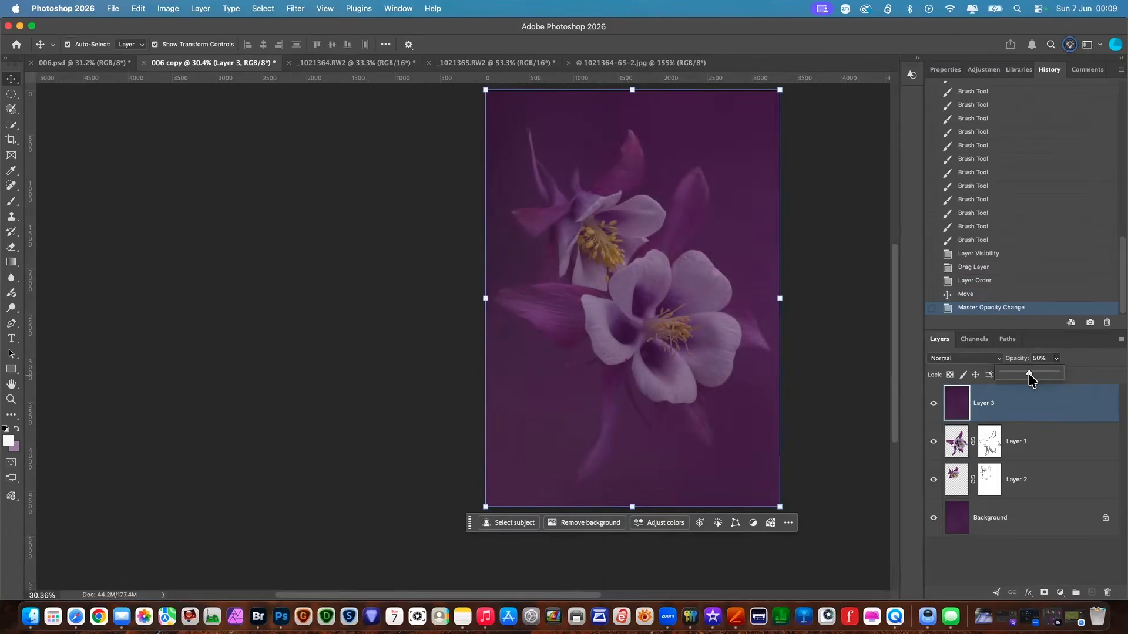
left_click(864, 418)
left_click(1007, 411)
left_click(1044, 593)
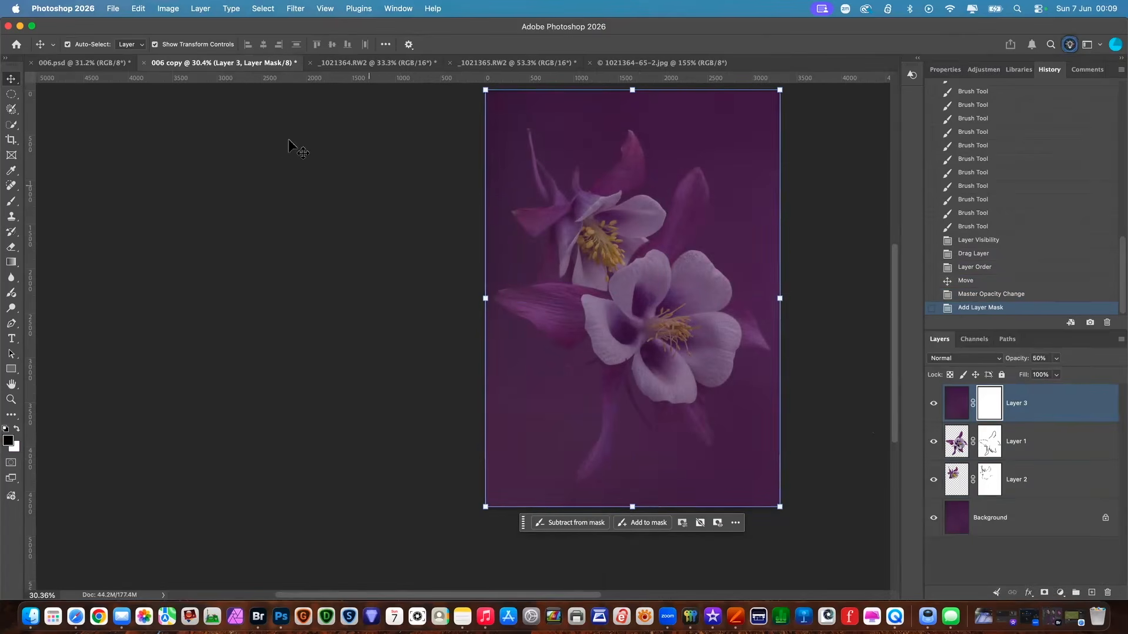
- Paint over both flowers' pale petals on Layer 3's mask with a black 300 px brush at 25% opacity, and inspect the mask alone
left_click(13, 203)
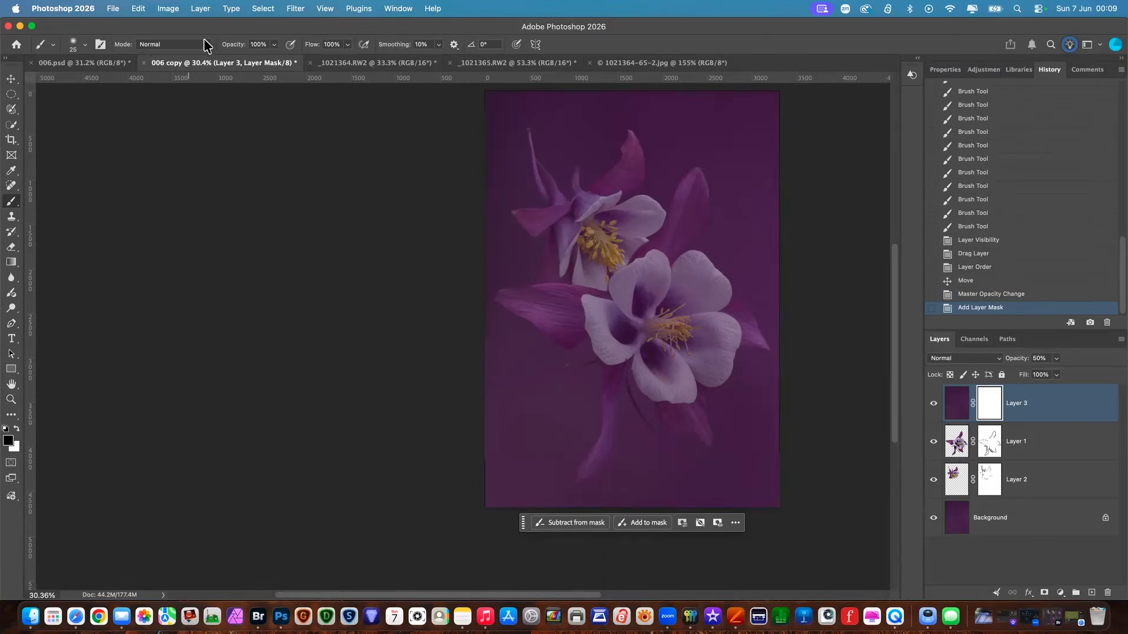
left_click(266, 44)
type("25")
key("Tab")
key("bracketright")
key("bracketright")
key("bracketright")
mouse_move(591, 210)
left_mouse_down()
mouse_move(599, 234)
mouse_move(648, 216)
mouse_move(591, 229)
mouse_move(601, 257)
mouse_move(591, 266)
mouse_move(582, 239)
mouse_move(597, 267)
mouse_move(629, 229)
mouse_move(619, 288)
mouse_move(641, 303)
mouse_move(655, 266)
mouse_move(634, 307)
mouse_move(602, 315)
mouse_move(621, 357)
mouse_move(654, 287)
mouse_move(690, 271)
mouse_move(717, 293)
mouse_move(697, 274)
mouse_move(663, 319)
mouse_move(721, 321)
mouse_move(708, 373)
mouse_move(683, 331)
mouse_move(680, 373)
mouse_move(659, 361)
mouse_move(664, 391)
mouse_move(651, 343)
mouse_move(631, 328)
mouse_move(615, 346)
mouse_move(623, 295)
mouse_move(646, 275)
mouse_move(692, 333)
mouse_move(696, 273)
mouse_move(656, 404)
left_mouse_up()
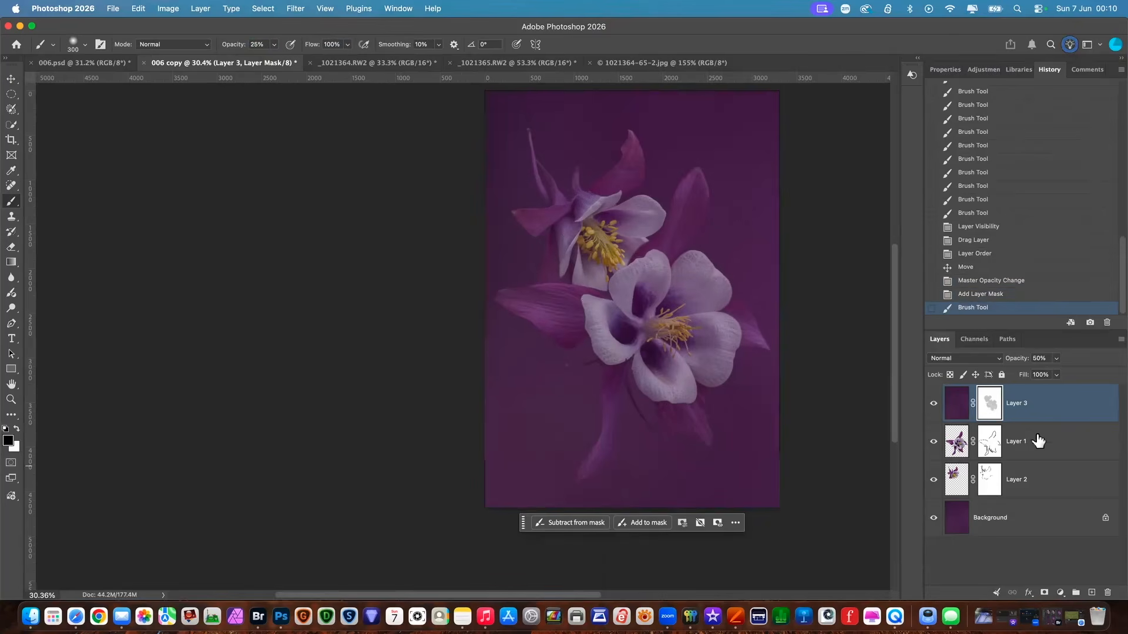
left_click(988, 413, "alt")
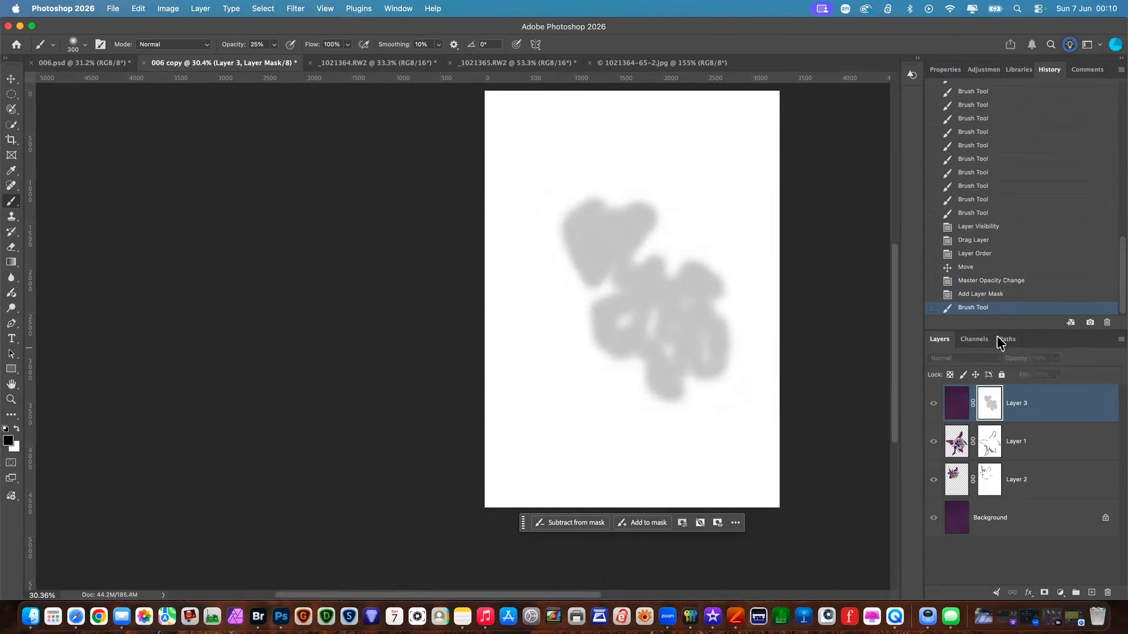
left_click(990, 407, "alt")
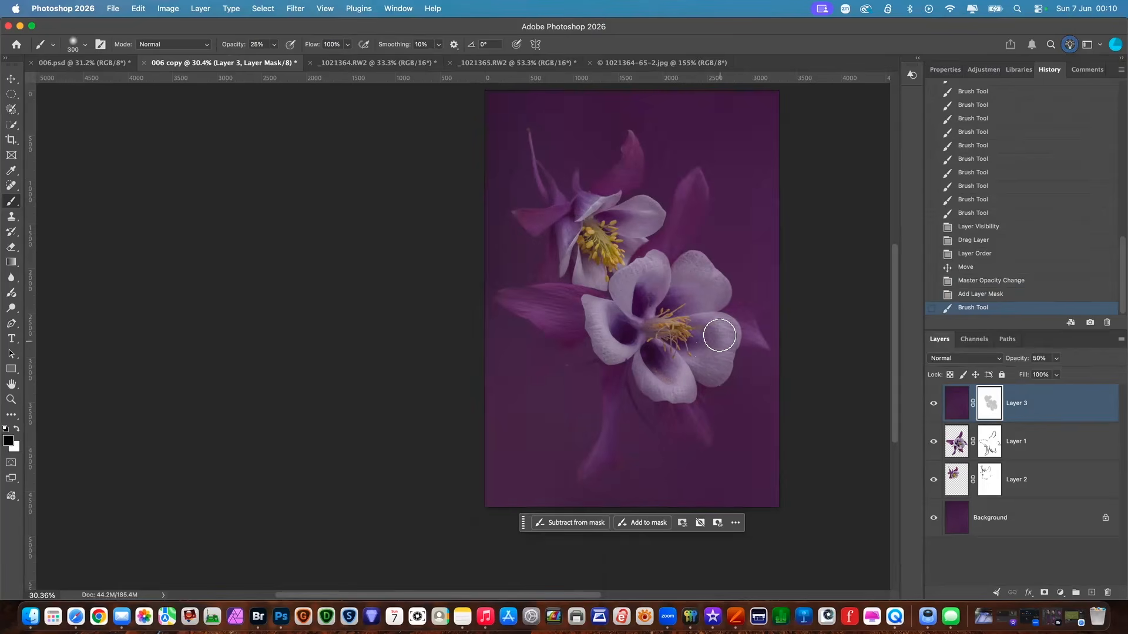
- Brush further 25% passes over the white petals and both yellow centres on the mask, and compare the result with 1021364-65-2.jpg
mouse_move(651, 271)
left_mouse_down()
mouse_move(622, 294)
mouse_move(640, 259)
left_mouse_up()
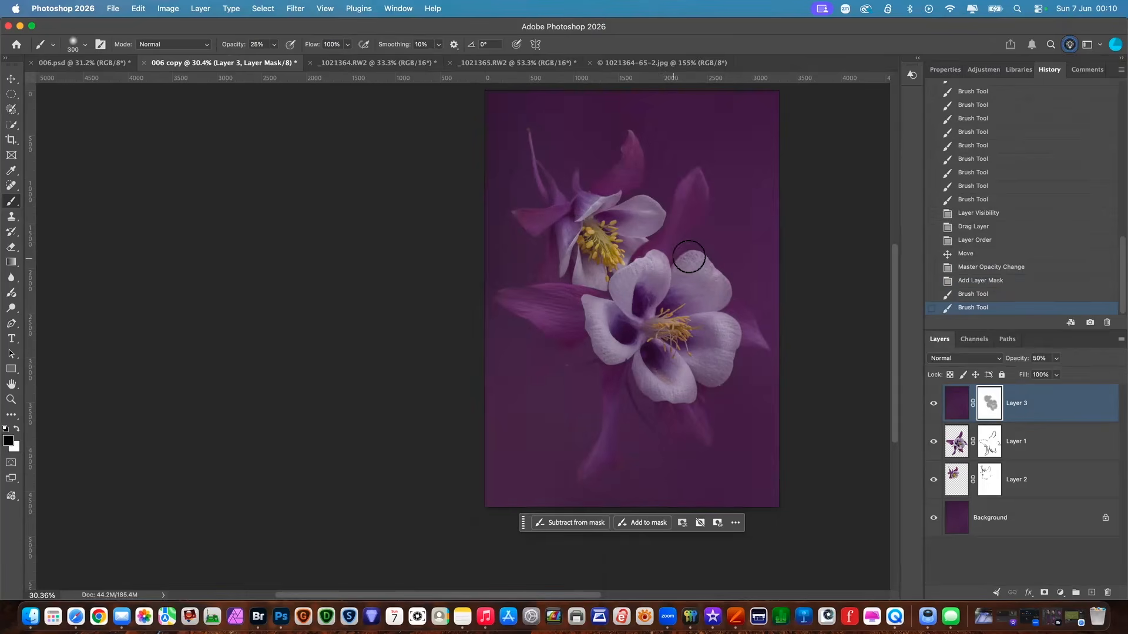
mouse_move(717, 359)
left_mouse_down()
mouse_move(676, 385)
mouse_move(643, 376)
left_mouse_up()
mouse_move(611, 340)
left_mouse_down()
mouse_move(599, 343)
mouse_move(614, 348)
left_mouse_up()
mouse_move(588, 247)
left_mouse_down()
mouse_move(561, 252)
mouse_move(578, 282)
mouse_move(602, 233)
mouse_move(605, 247)
left_mouse_up()
left_click_drag(668, 336, 659, 326)
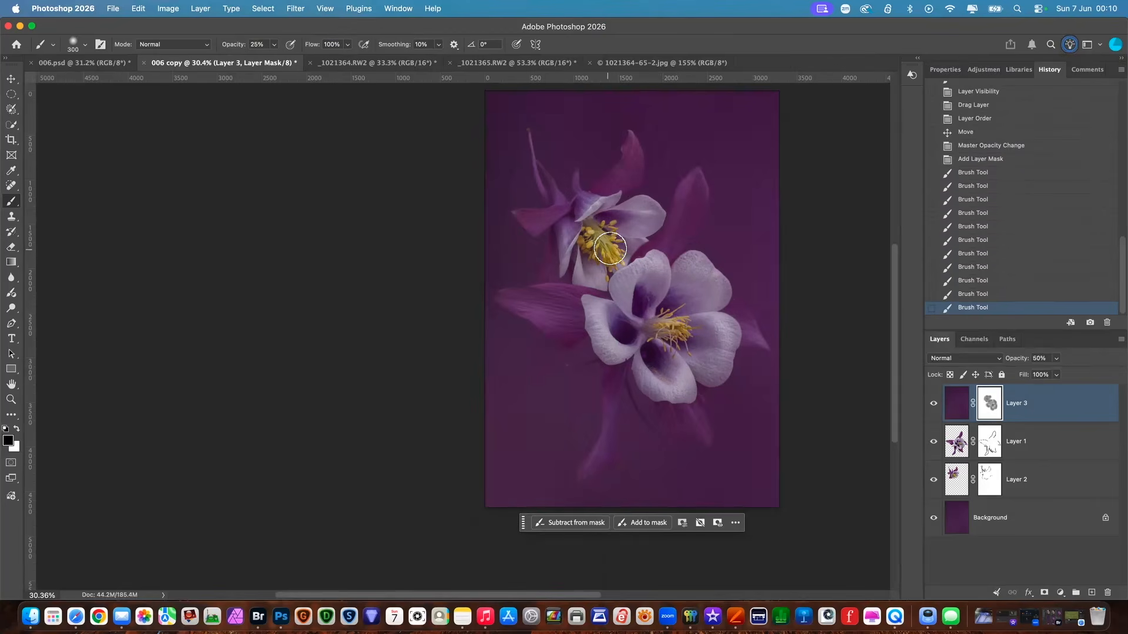
left_click_drag(609, 247, 609, 253)
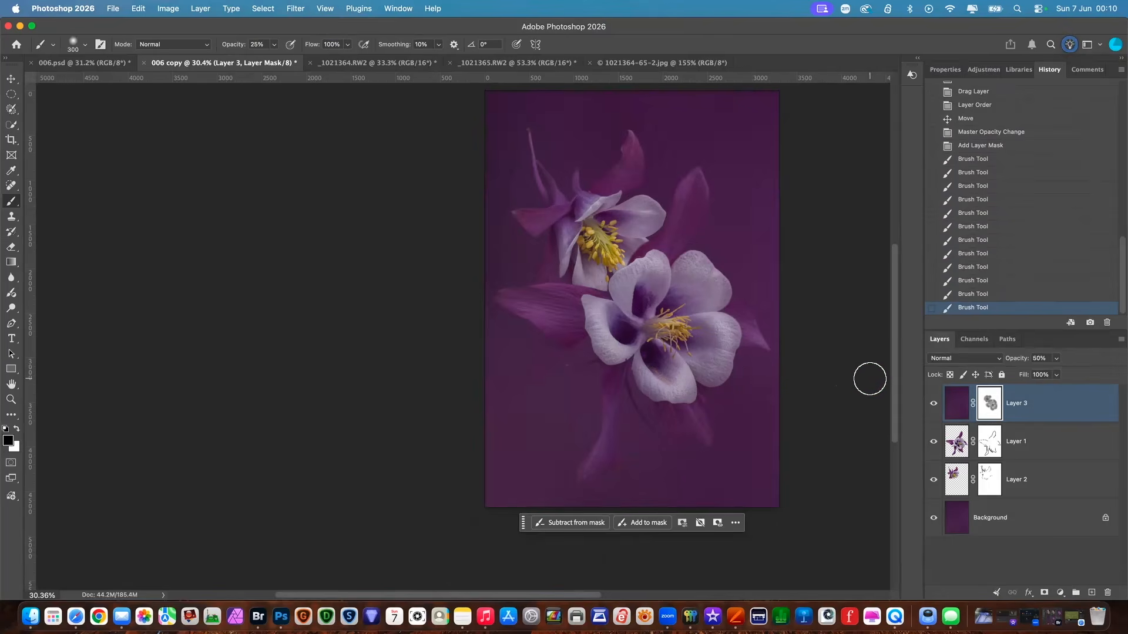
left_click(677, 64)
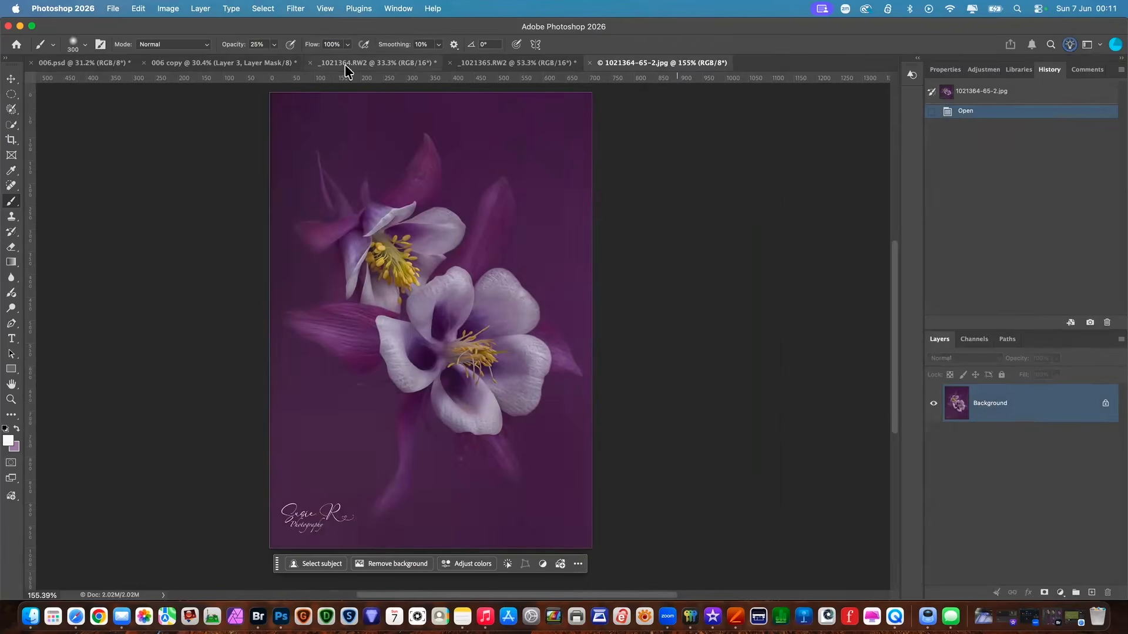
left_click(205, 62)
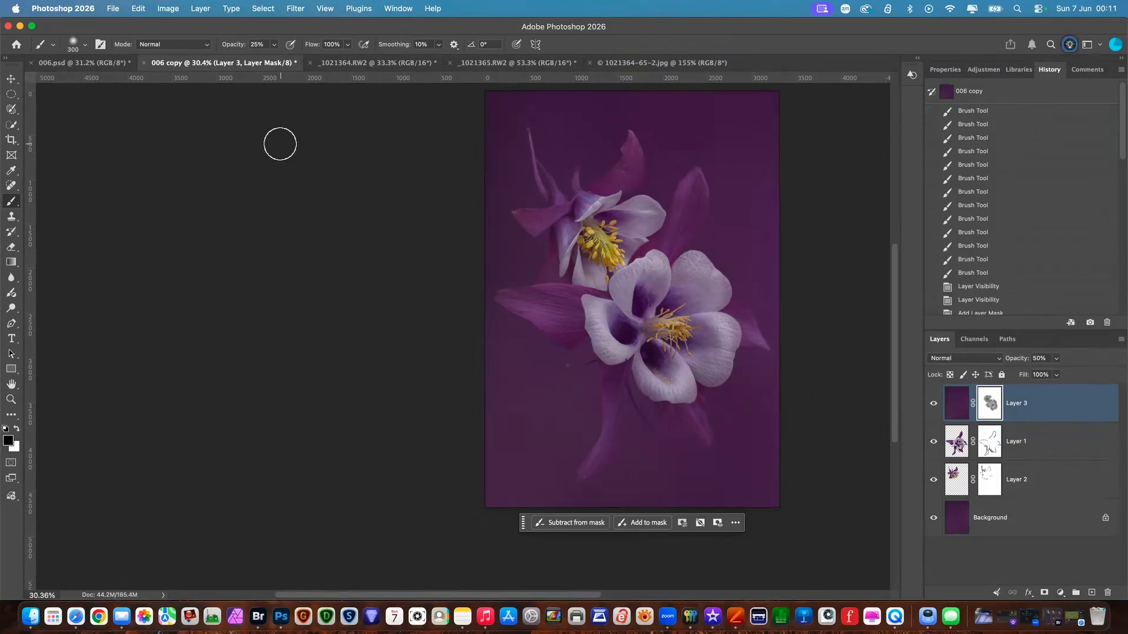
- Save the composite as 1021364-65.psd on the Desktop in Photoshop format, replacing the existing file and keeping Maximize Compatibility on
left_click(113, 9)
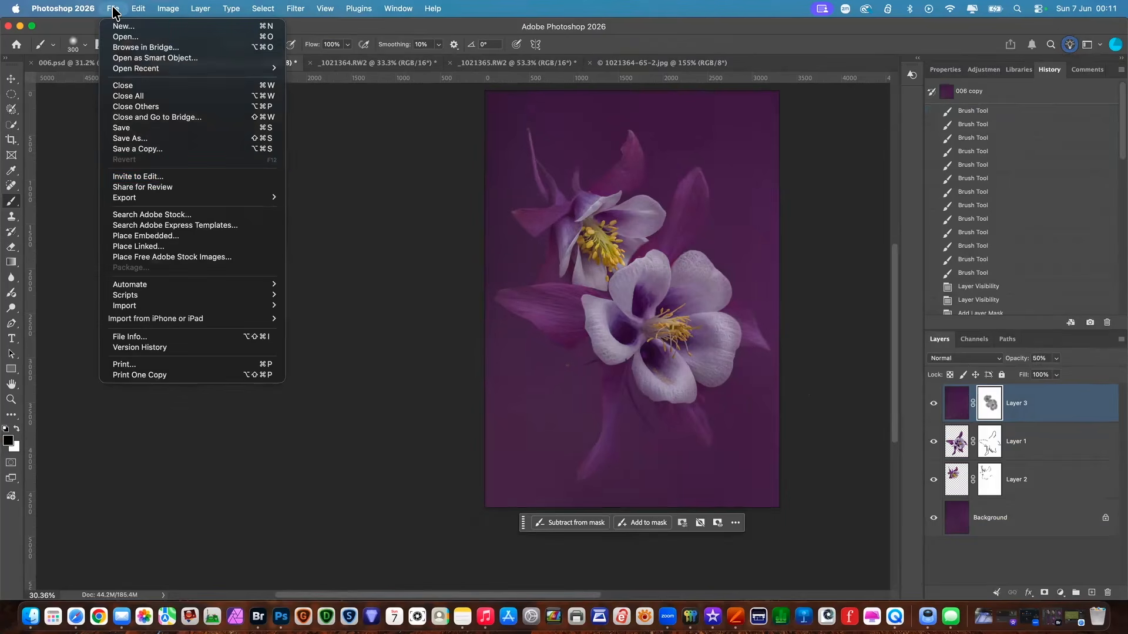
left_click(158, 139)
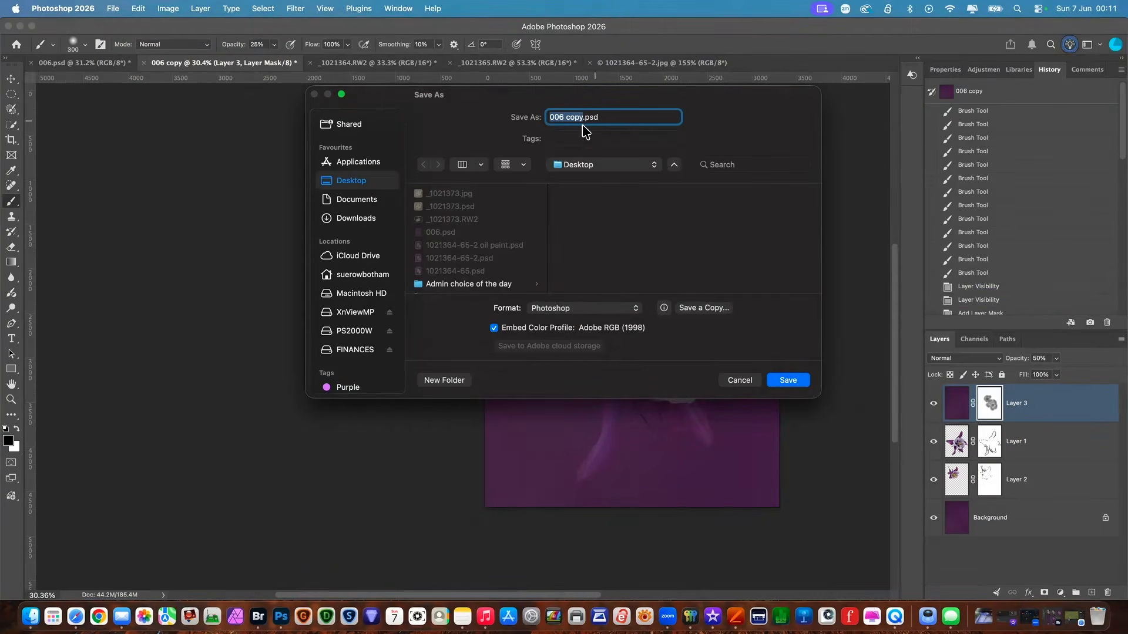
left_click(483, 271)
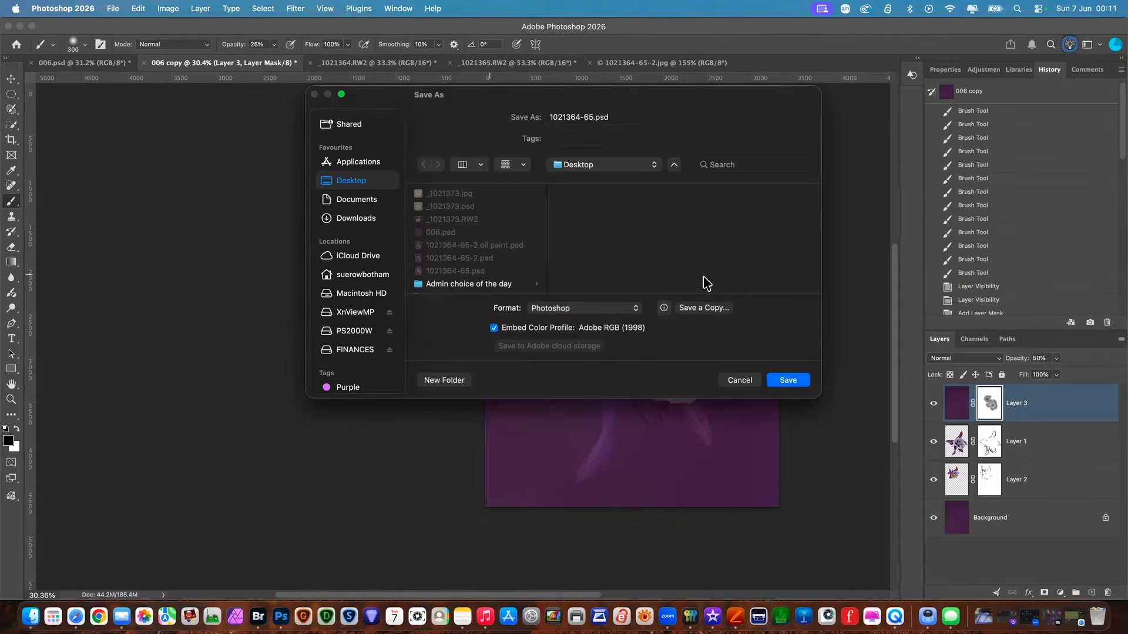
left_click(801, 382)
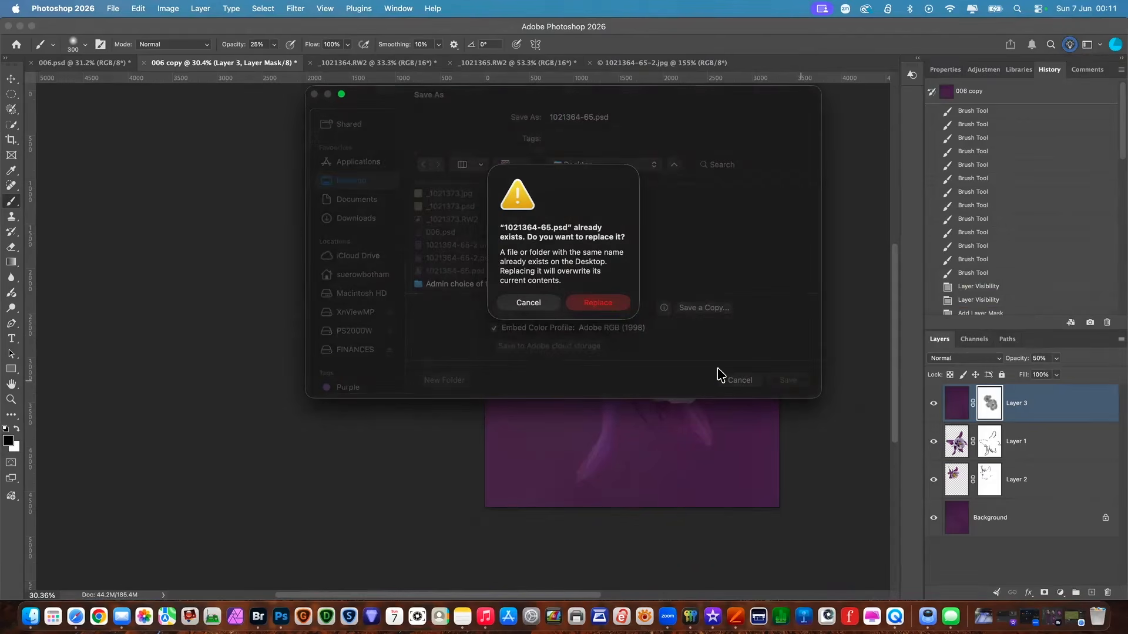
left_click(617, 307)
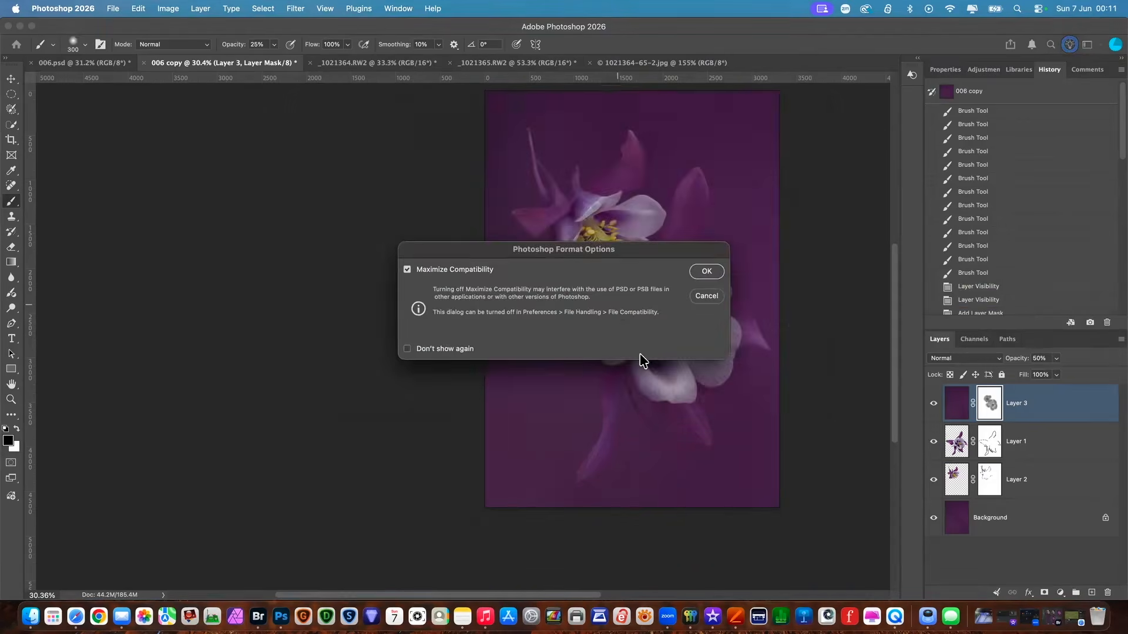
left_click(711, 275)
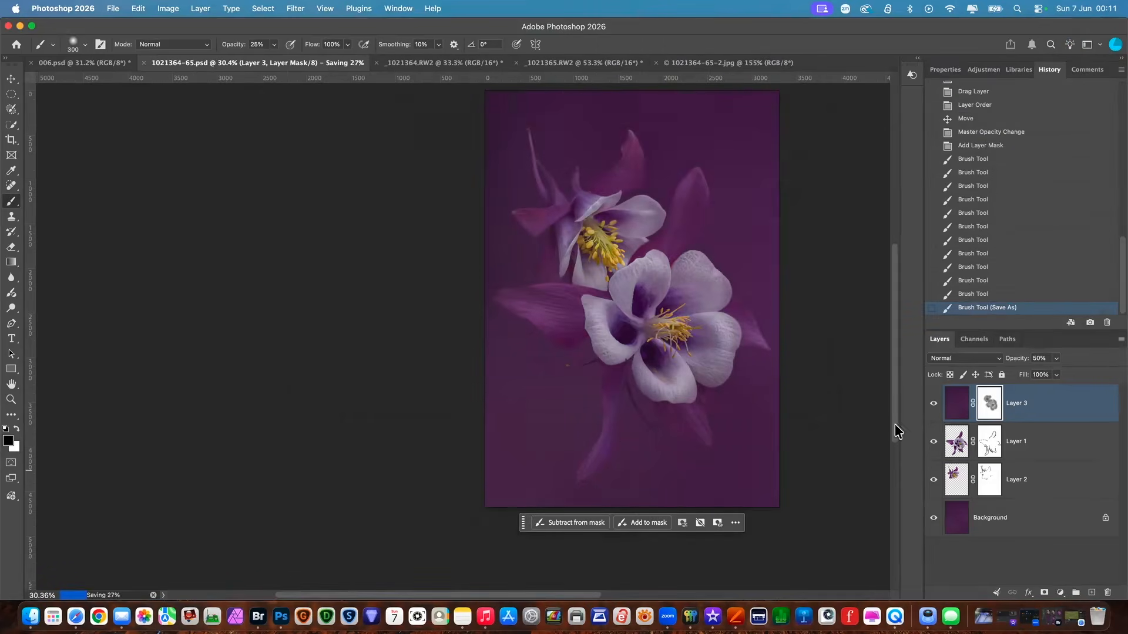
- Compare the composition with and without Layer 3, Layer 1 and Layer 2, leaving all layers shown
left_click(933, 404)
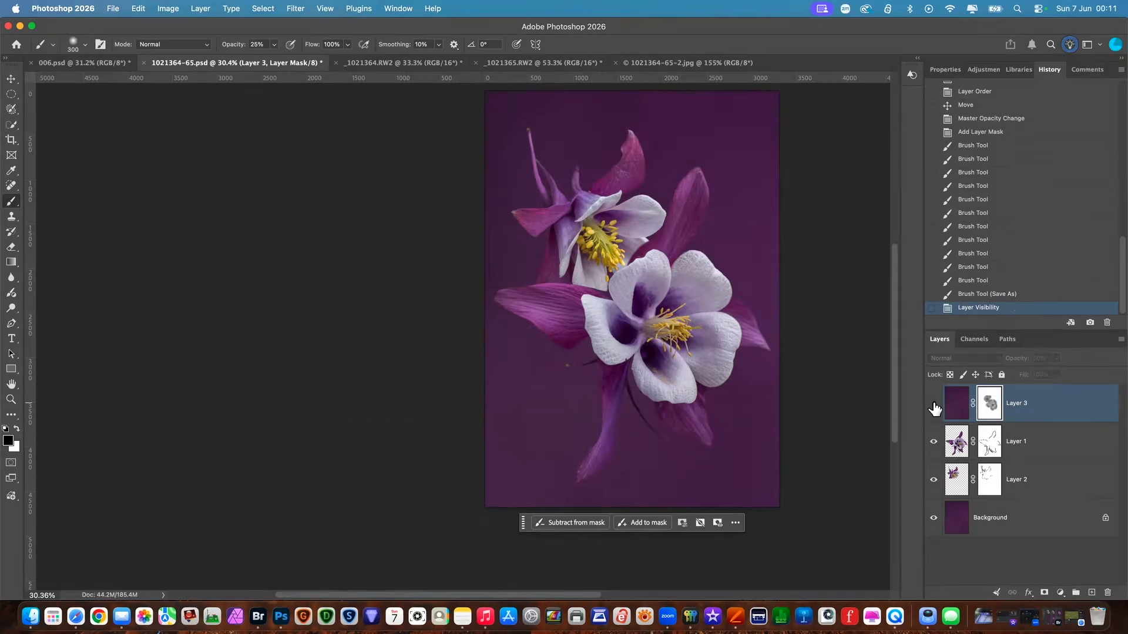
left_click(933, 403)
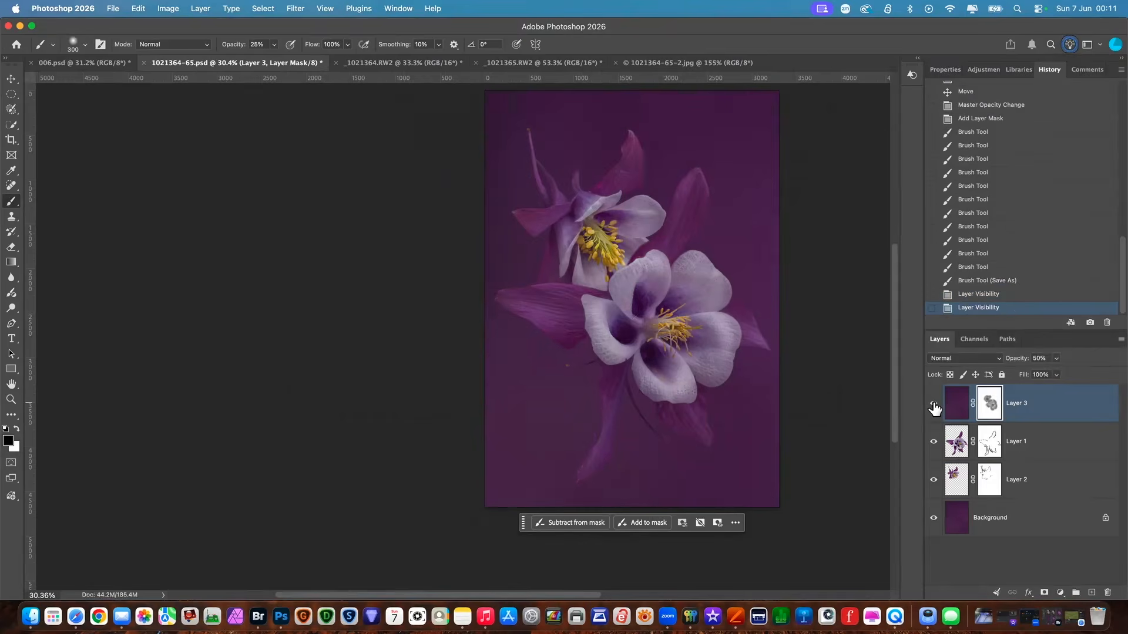
left_click(933, 404)
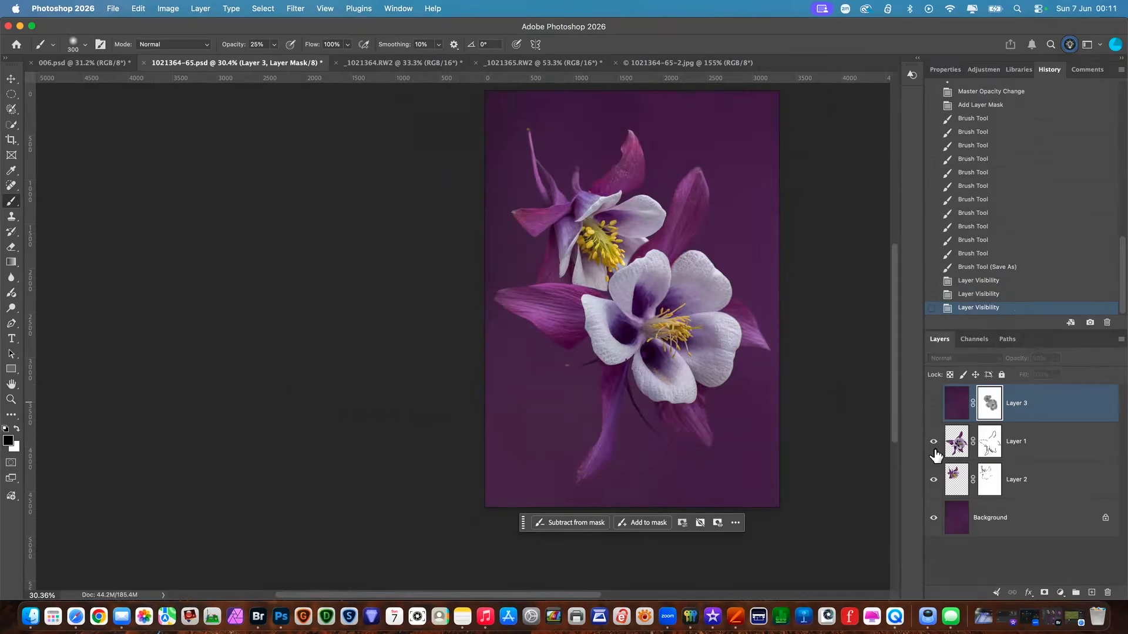
left_click(934, 446)
left_click(934, 446)
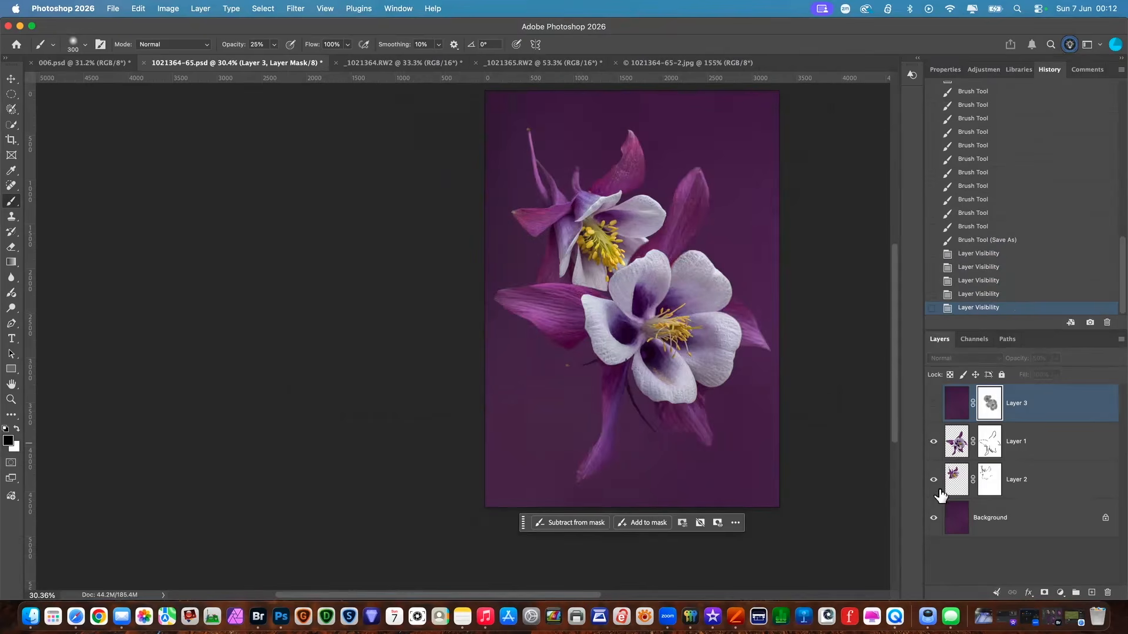
left_click(934, 481)
left_click(935, 481)
left_click(934, 405)
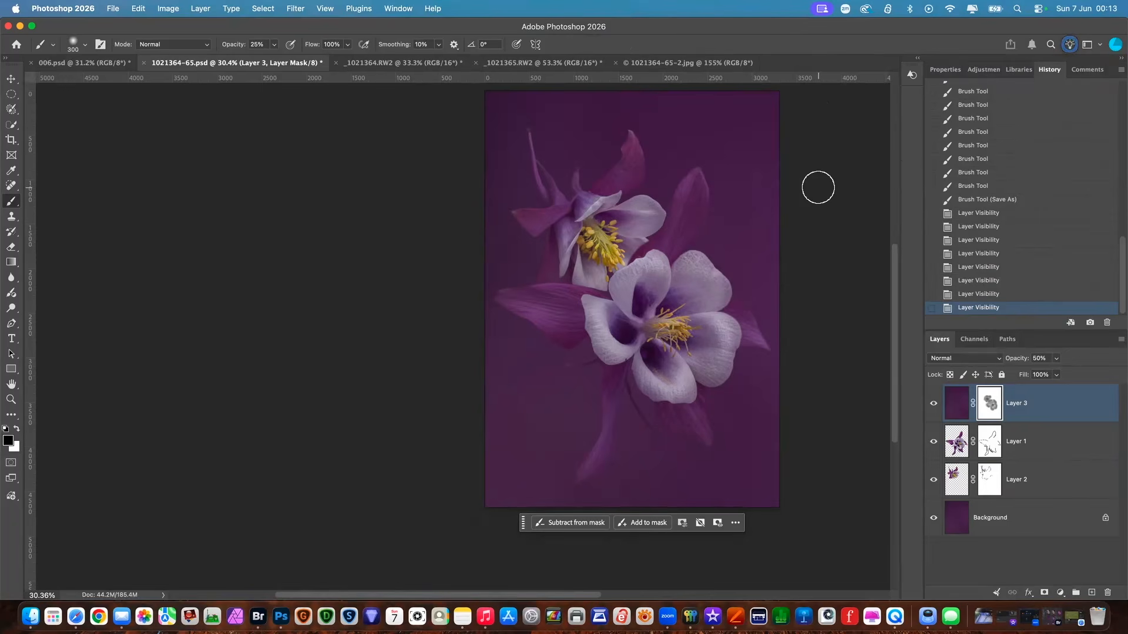
- Flatten the image and unlock the resulting background into a regular layer
left_click(296, 10)
mouse_move(275, 8)
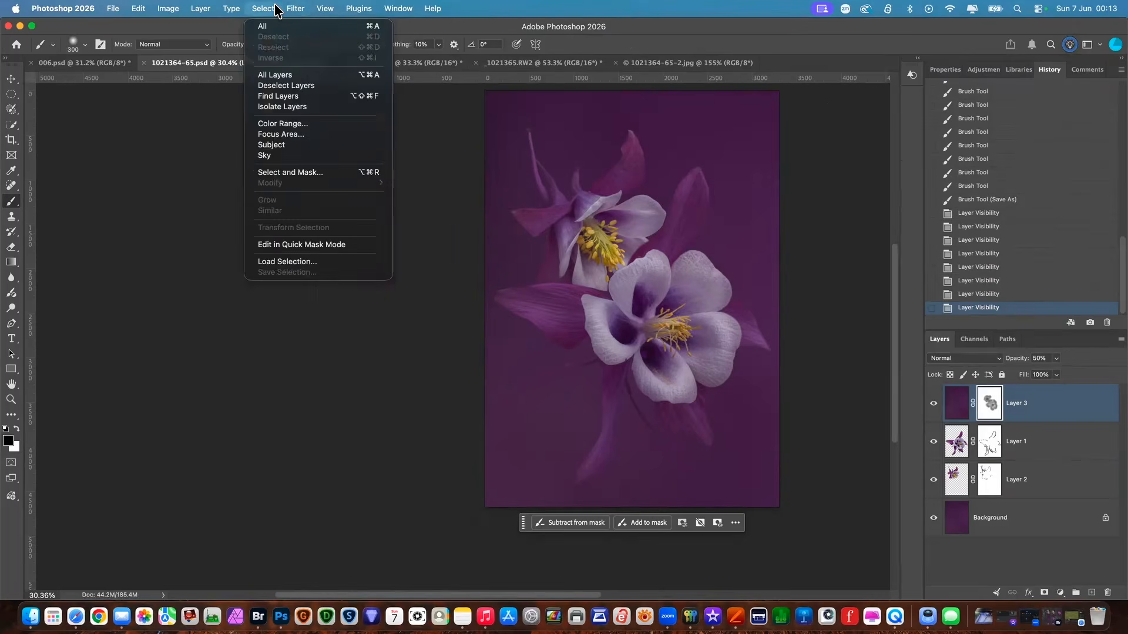
mouse_move(198, 9)
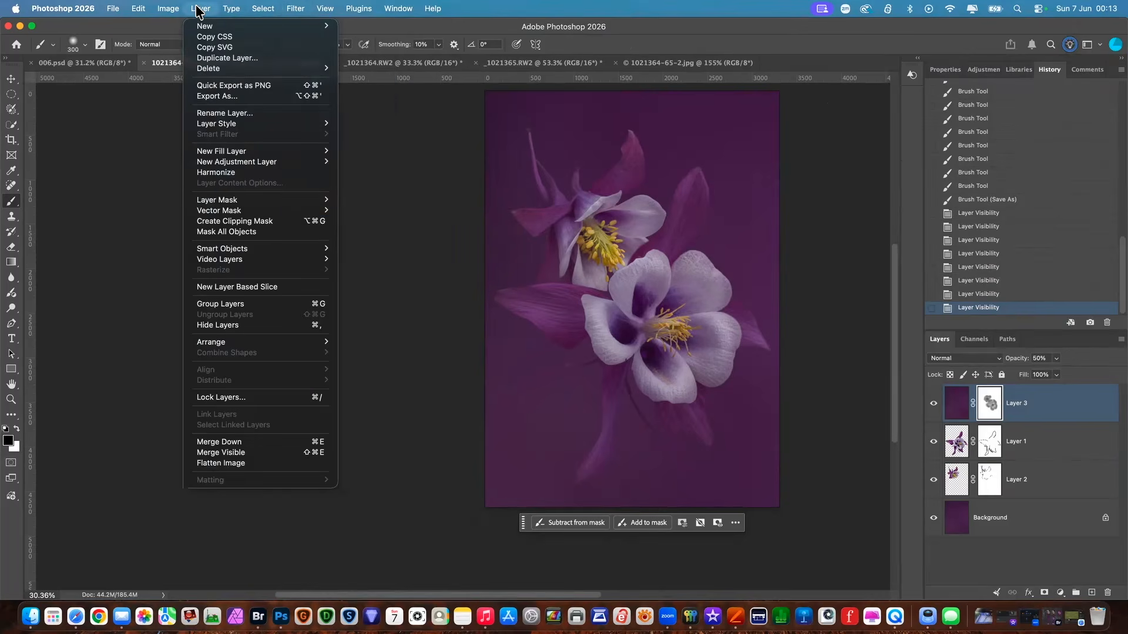
left_click(252, 464)
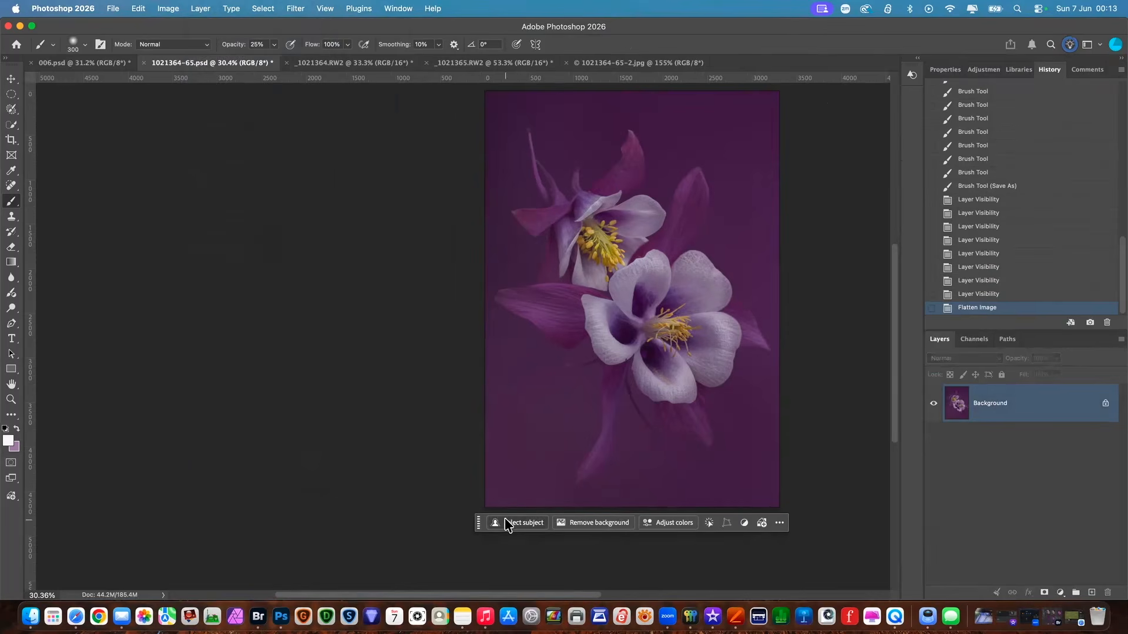
left_click(1105, 404)
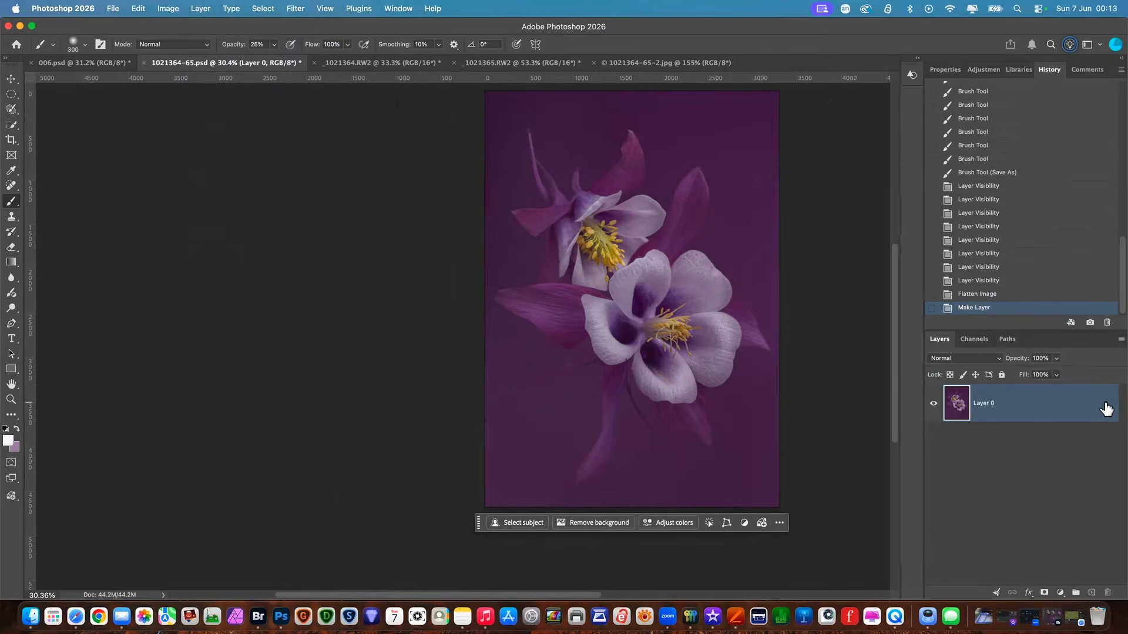
- Apply the Oil Paint filter with Stylization 5.0, Cleanliness 5.0, Scale 0.1, Bristle Detail 0.0 and Lighting off
left_click(296, 8)
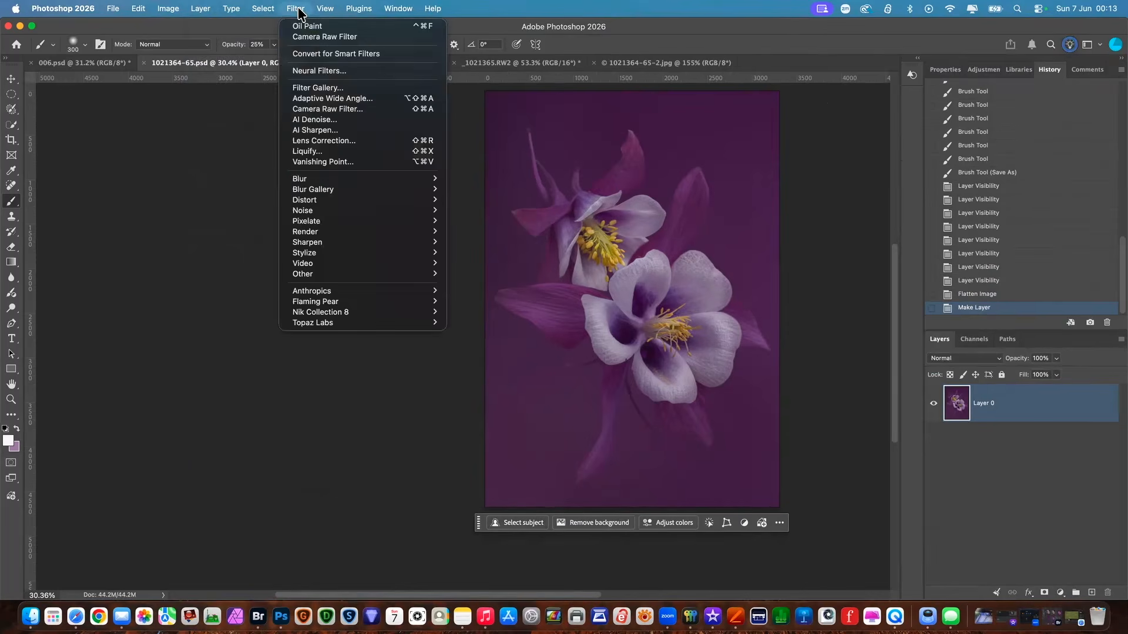
mouse_move(347, 261)
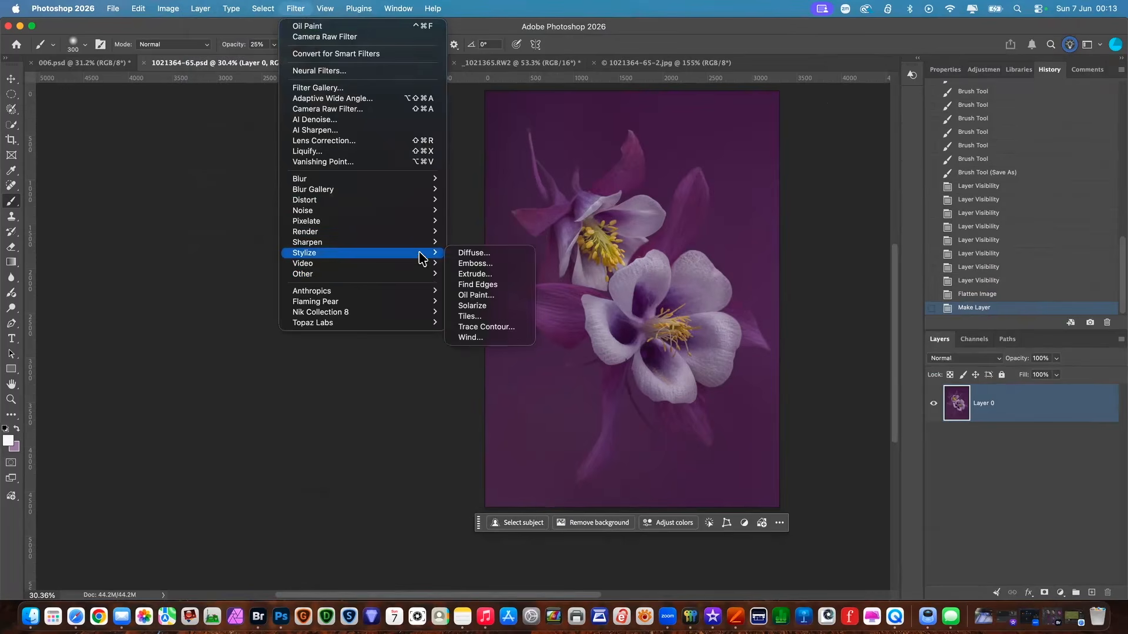
left_click(500, 296)
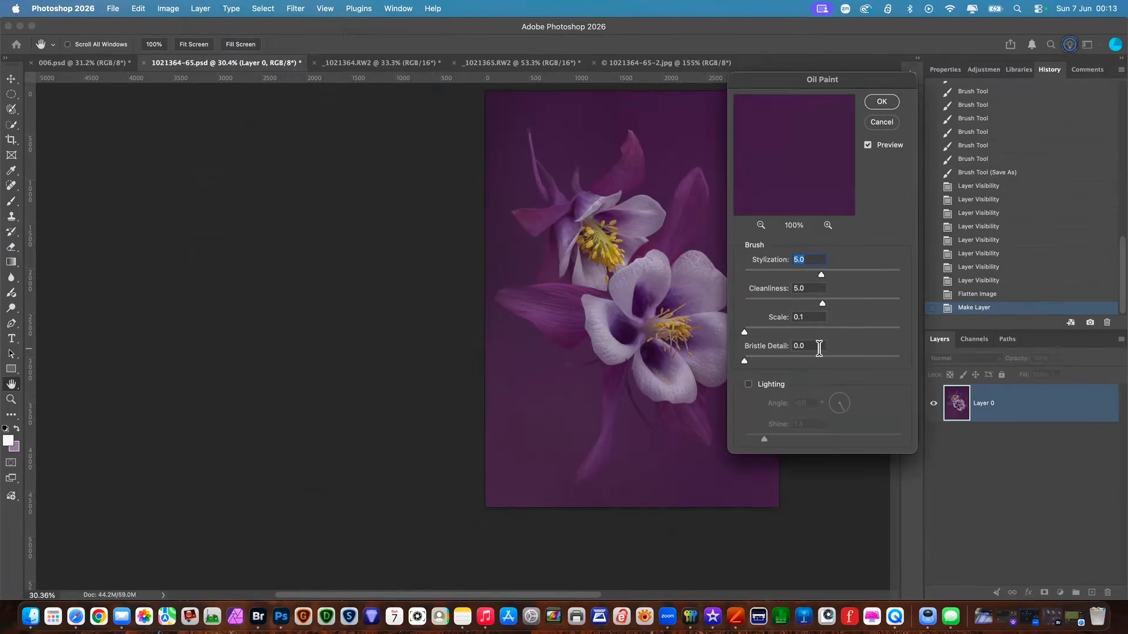
left_click(883, 104)
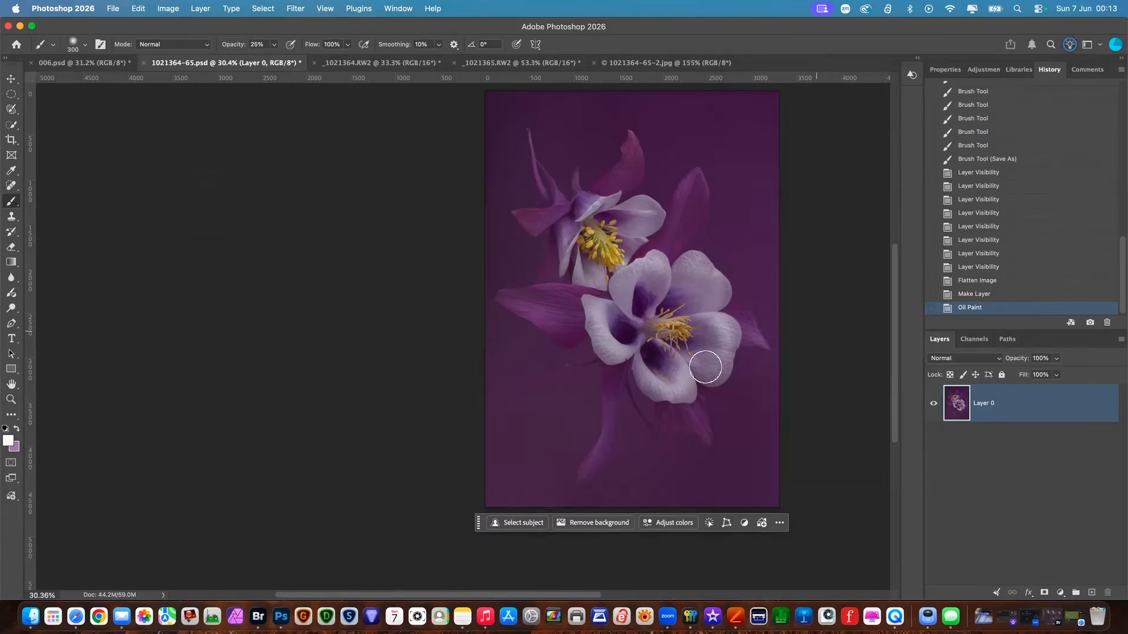
- Compare the lower flower's petals before and after the Oil Paint filter, leaving the filter applied
left_click(21, 401)
left_click_drag(632, 346, 669, 333)
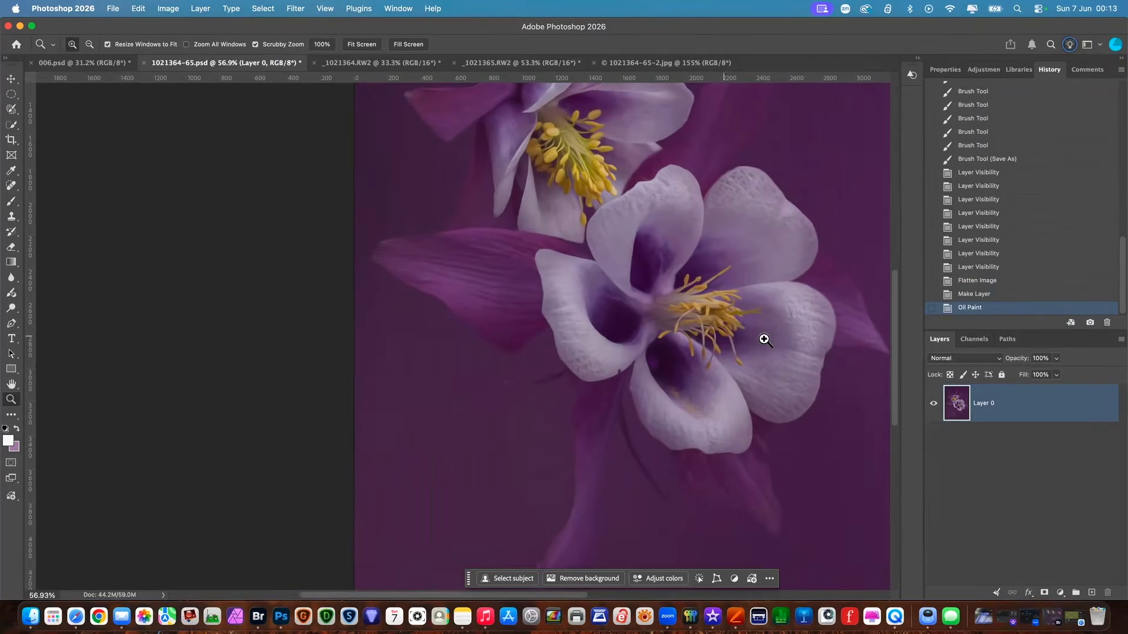
left_click(976, 294)
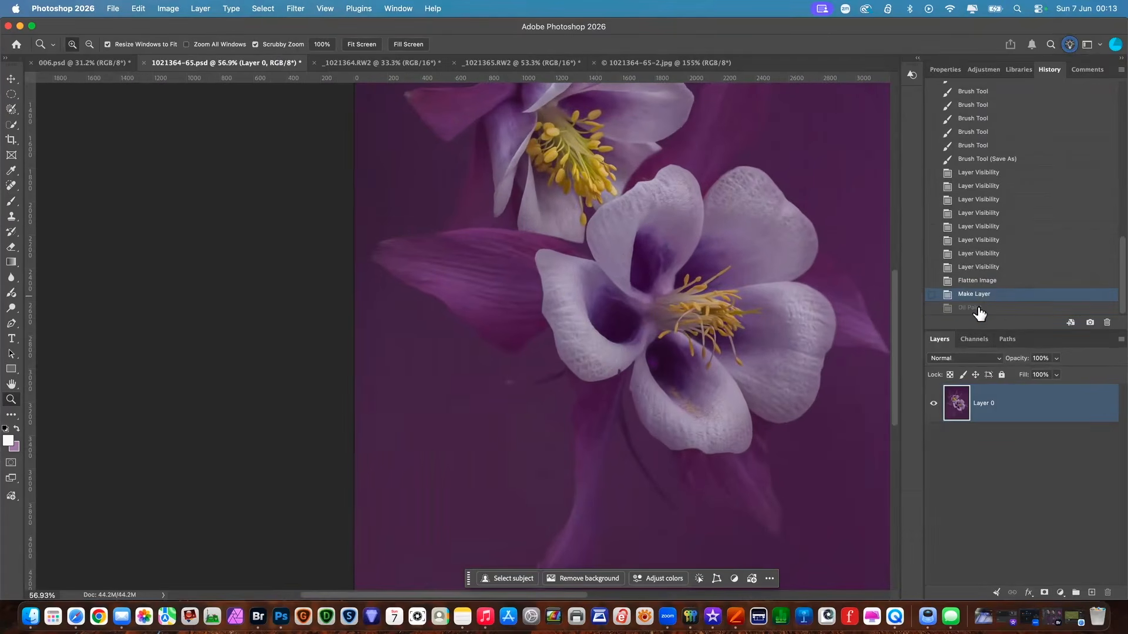
left_click(977, 310)
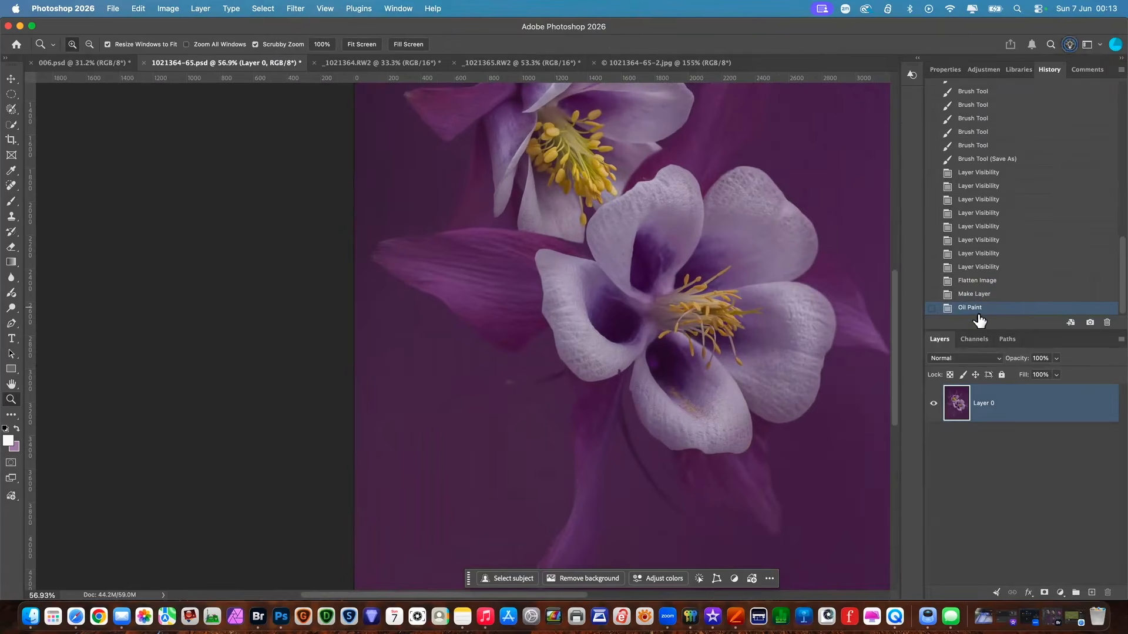
left_click_drag(699, 297, 667, 310)
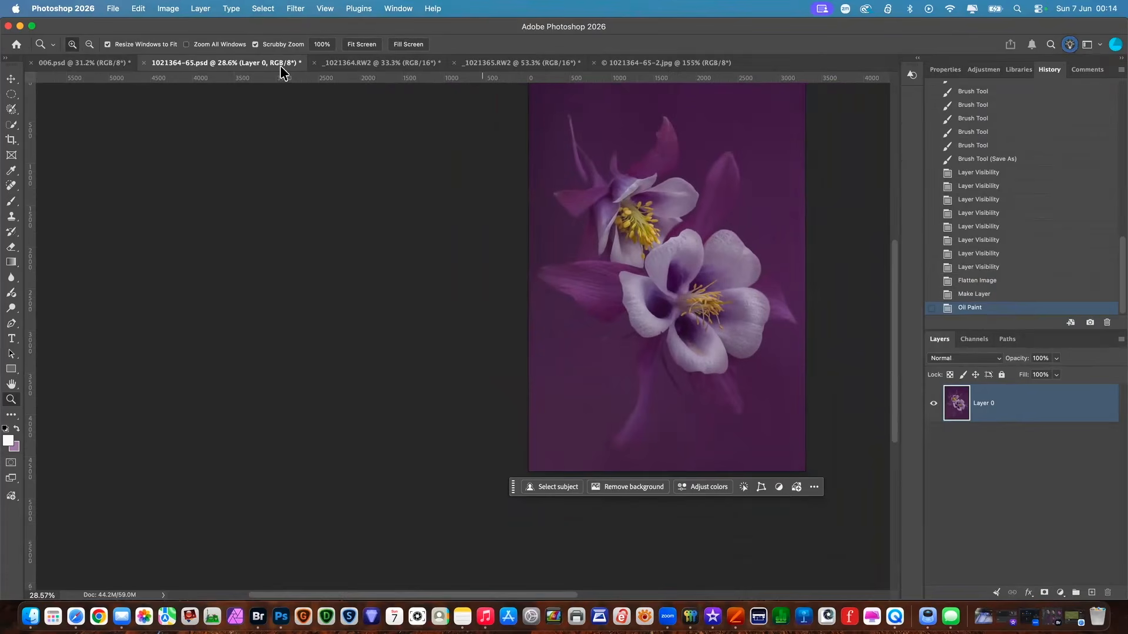
left_click(117, 9)
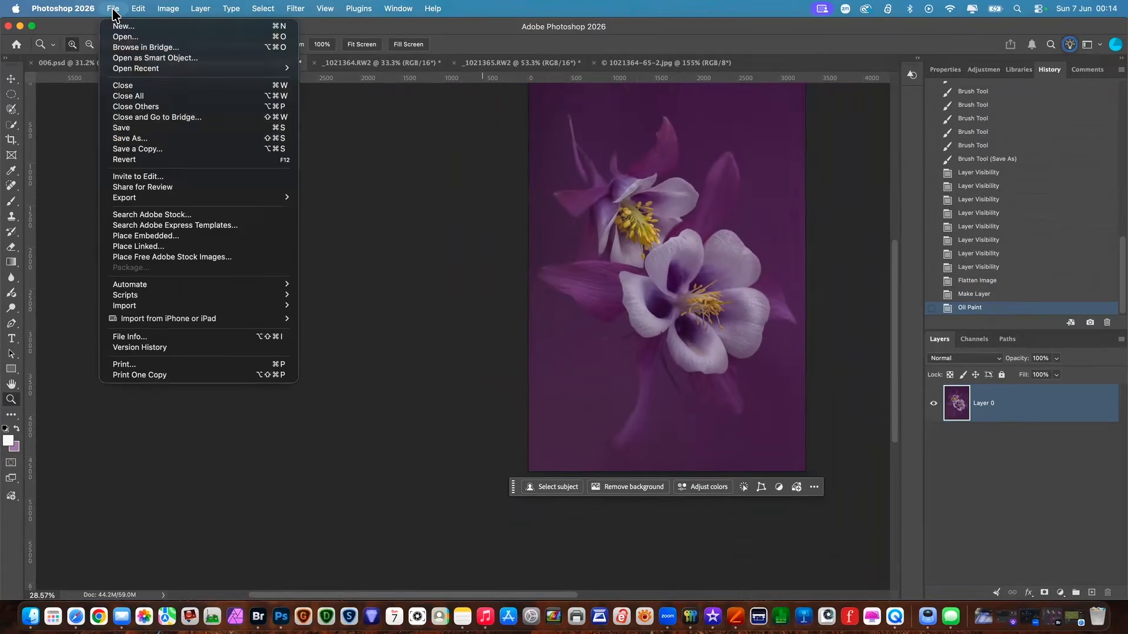
left_click(152, 139)
left_click(594, 117)
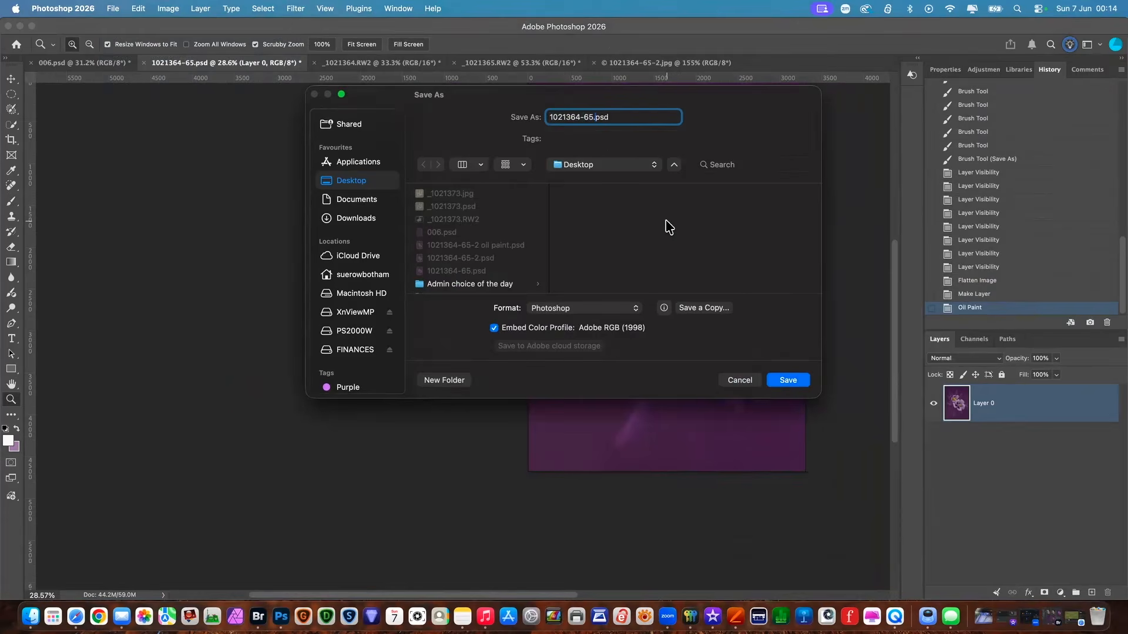
left_click(742, 380)
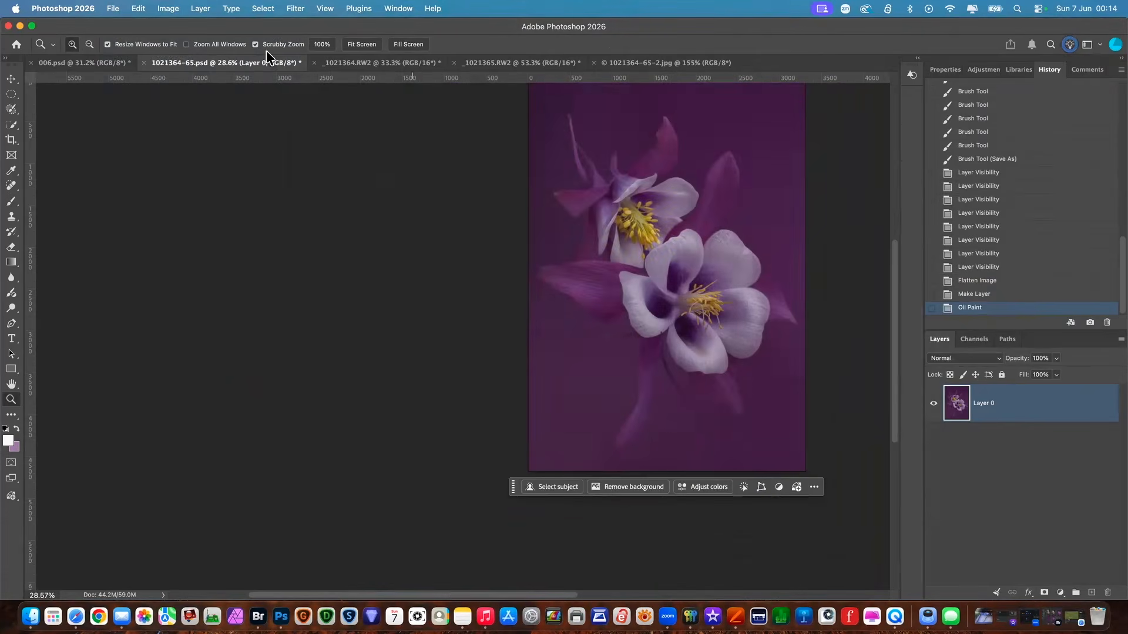